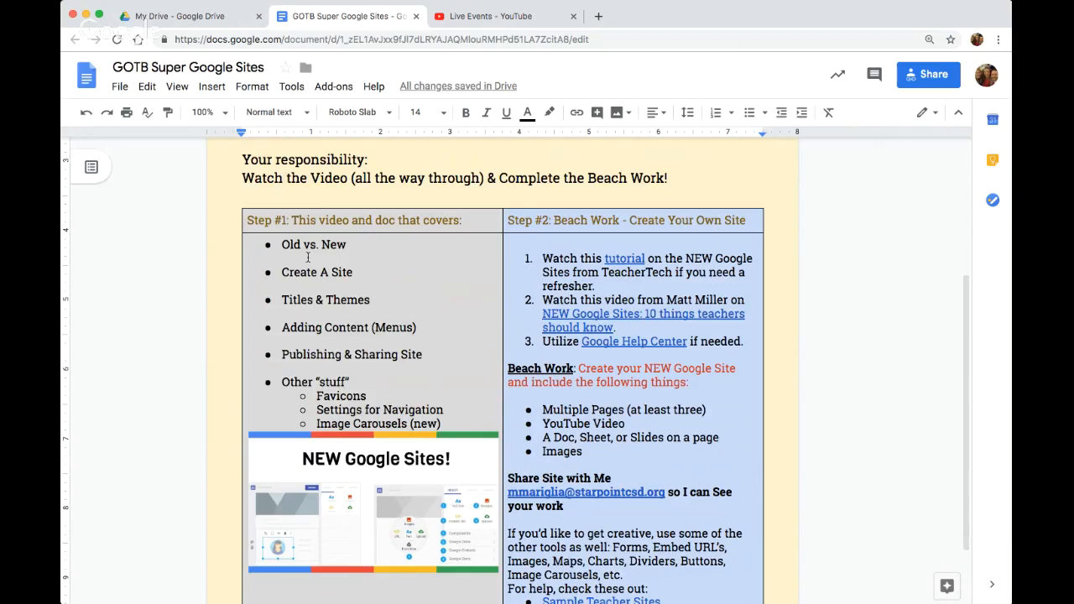
# Review the lesson document's topic list and Beach Work instructions, highlighting the three numbered resources and the Old vs. New topic
pyautogui.scroll(-1, 310, 258)
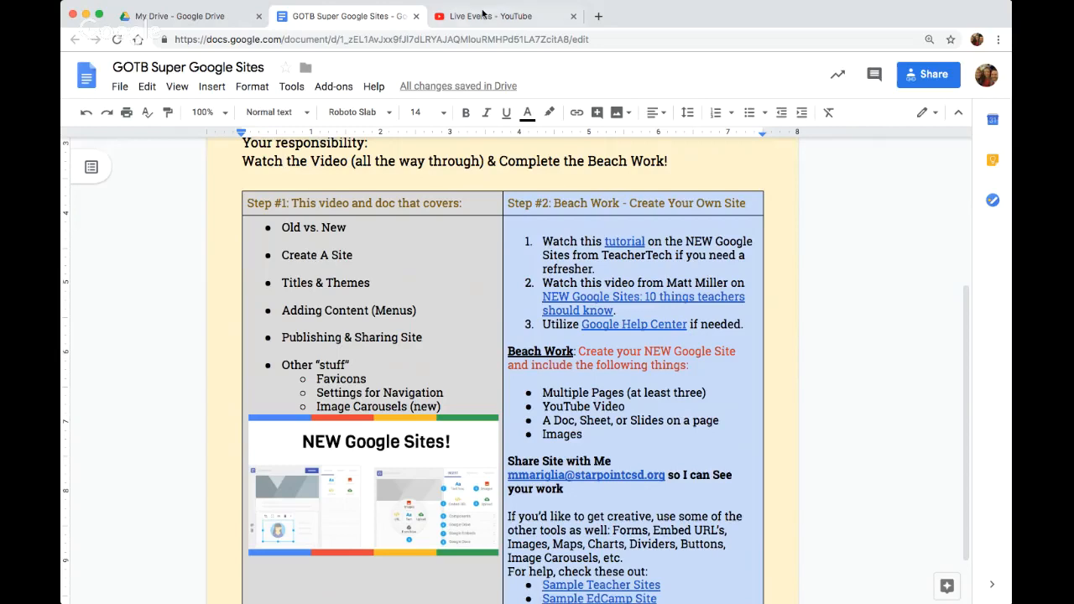
pyautogui.moveTo(743, 324); pyautogui.dragTo(532, 262)
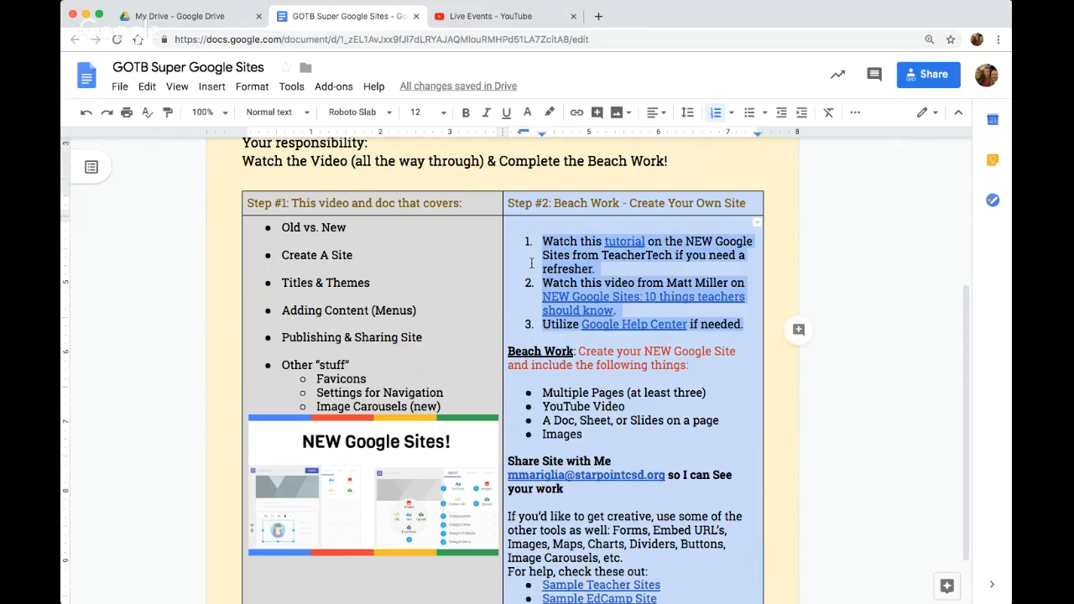
pyautogui.scroll(-1, 641, 453)
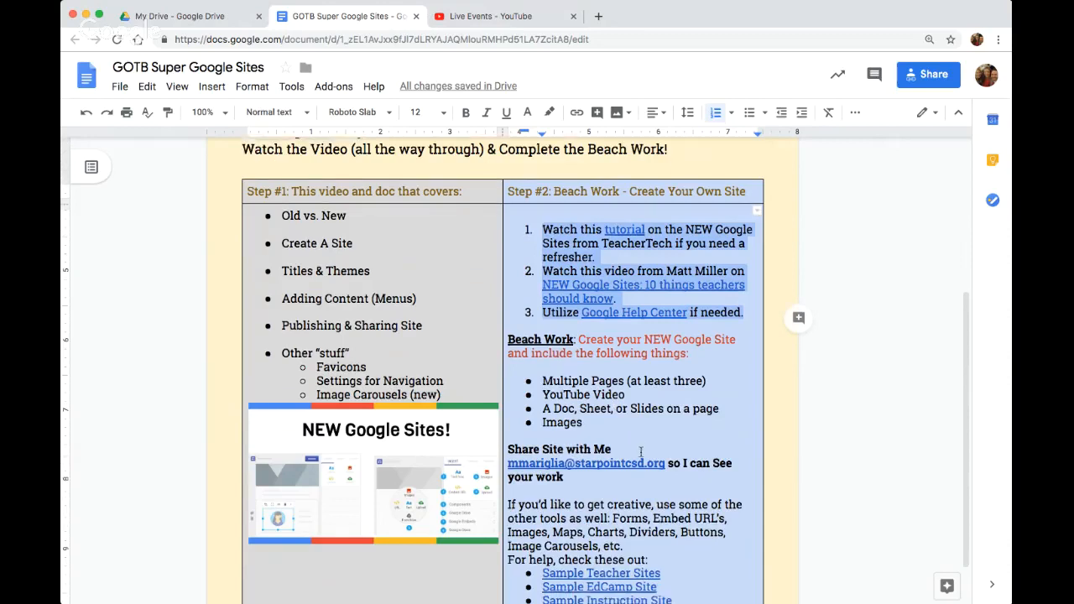
pyautogui.scroll(-2, 642, 453)
pyautogui.scroll(-2, 641, 453)
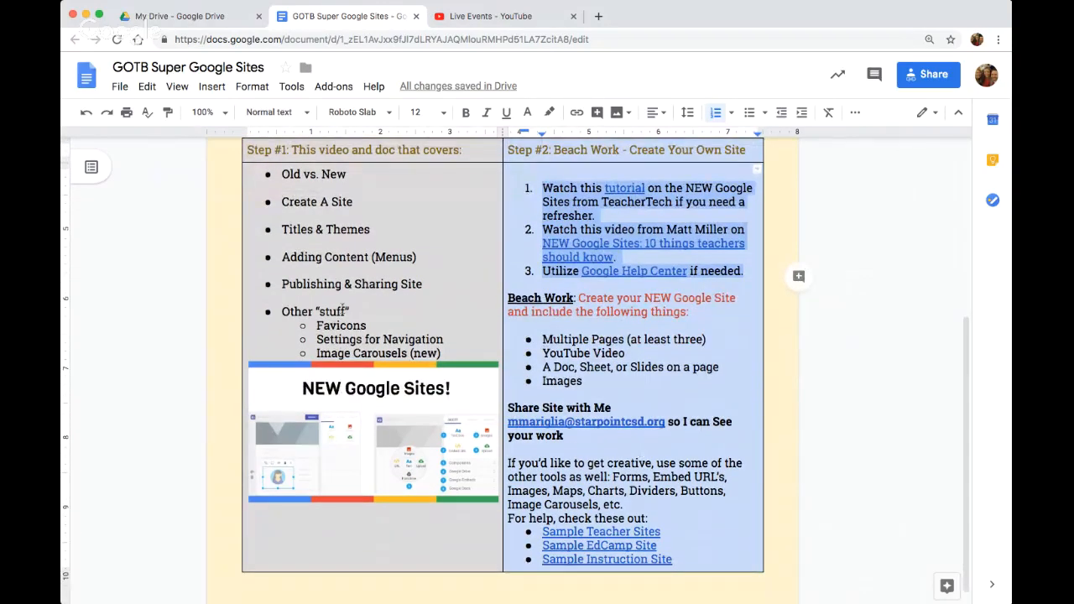
pyautogui.scroll(5, 342, 309)
pyautogui.click(848, 248)
pyautogui.scroll(5, 587, 245)
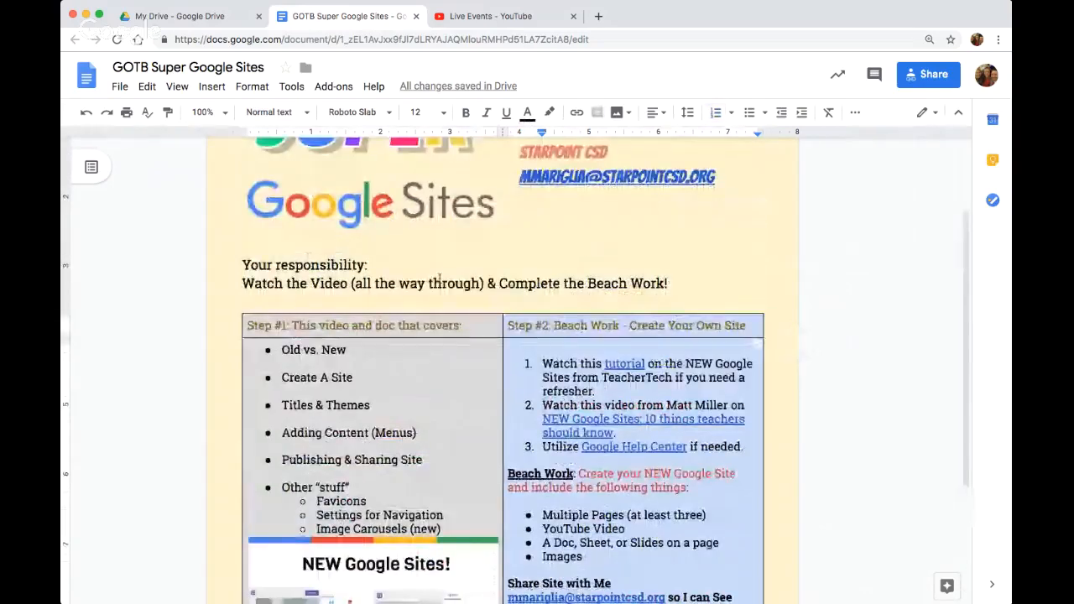
pyautogui.click(279, 358)
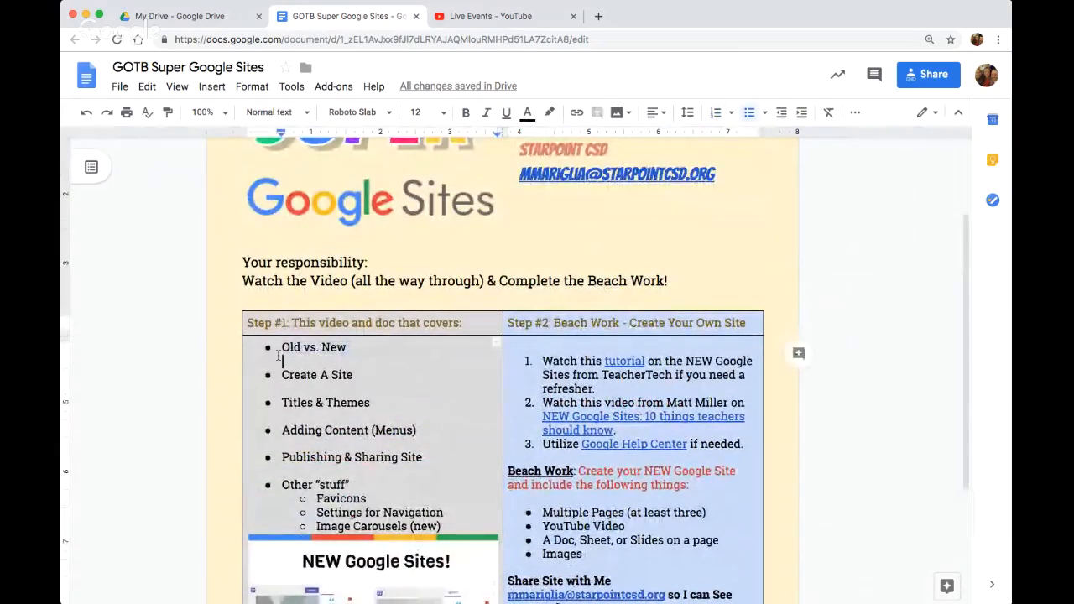
pyautogui.moveTo(348, 347); pyautogui.dragTo(283, 347)
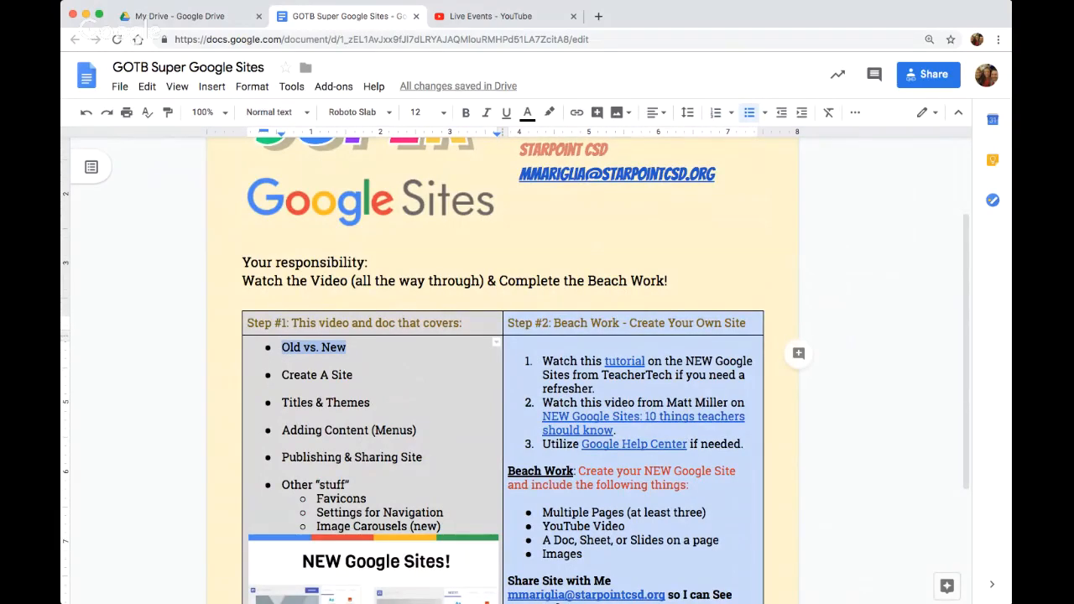
# Switch to Google Drive, open the classic Google Sites list from it, and go to New Google Sites
pyautogui.click(159, 19)
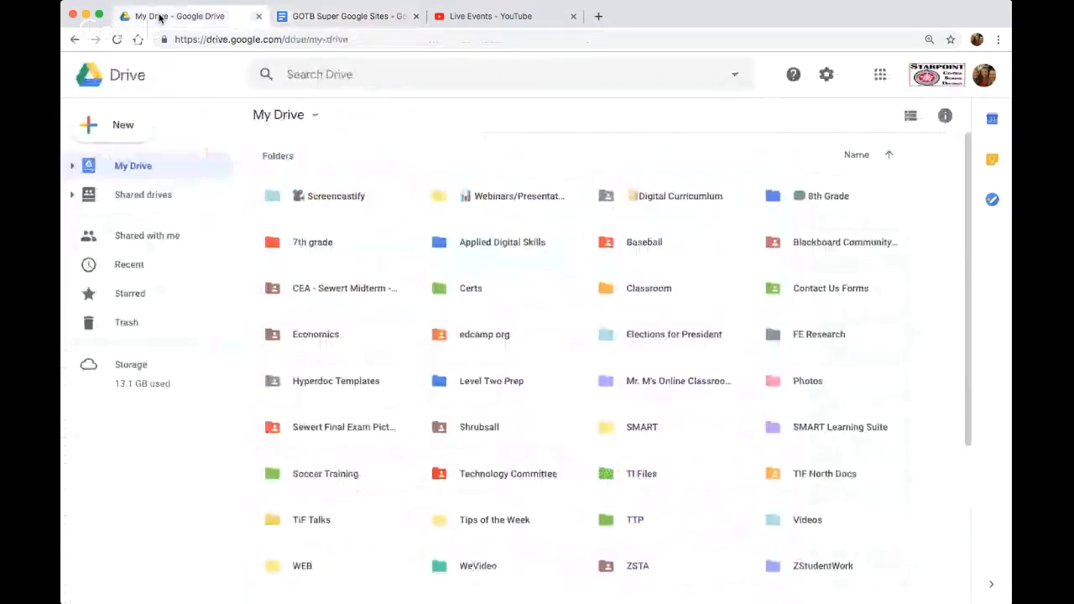
pyautogui.click(879, 77)
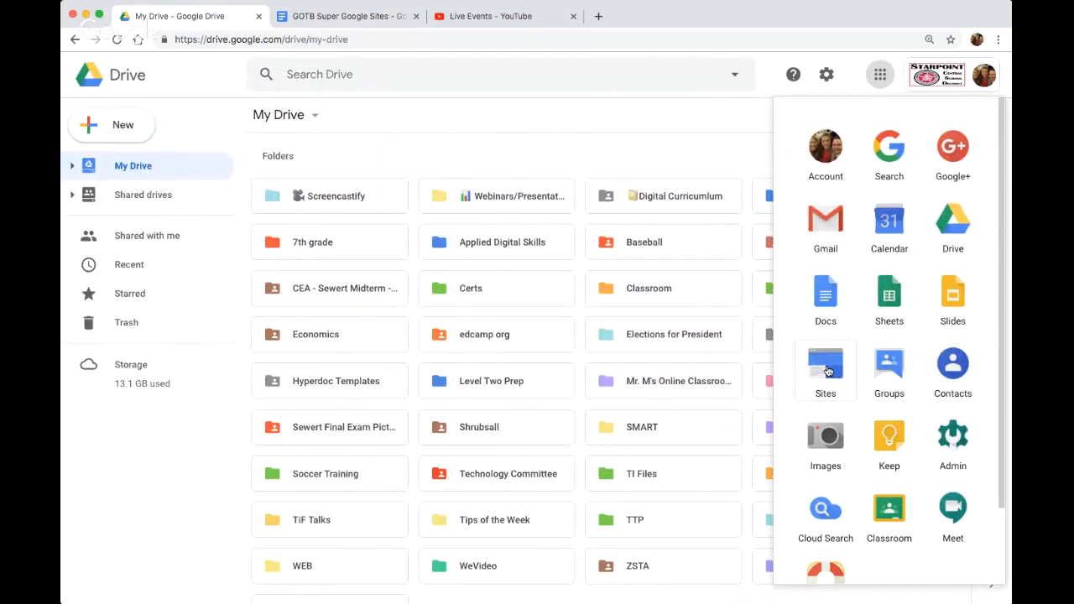
pyautogui.click(825, 366)
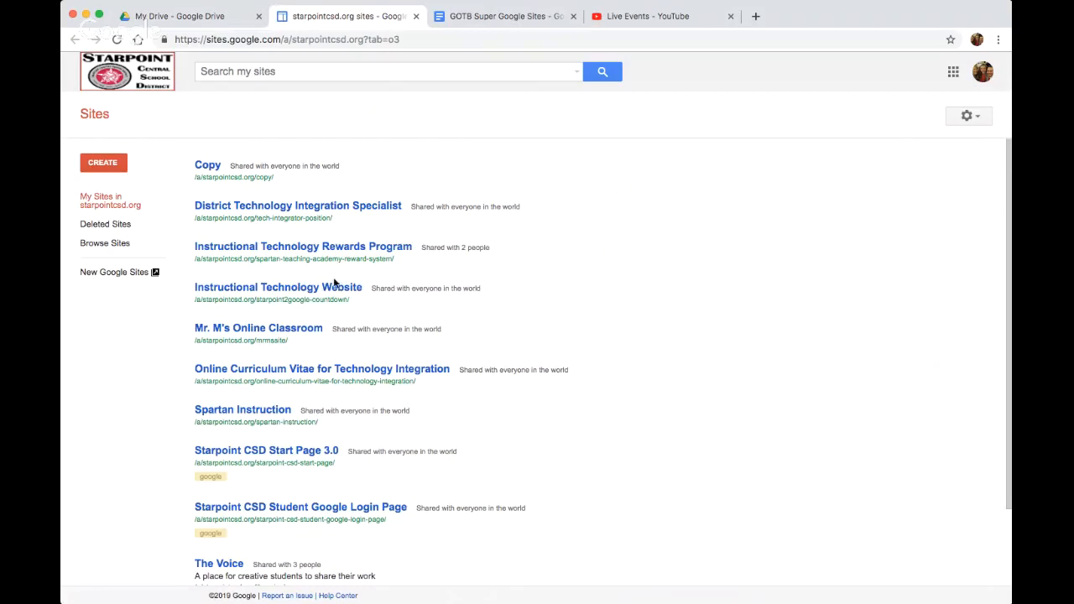
pyautogui.scroll(-3, 334, 285)
pyautogui.scroll(3, 336, 284)
pyautogui.click(103, 274)
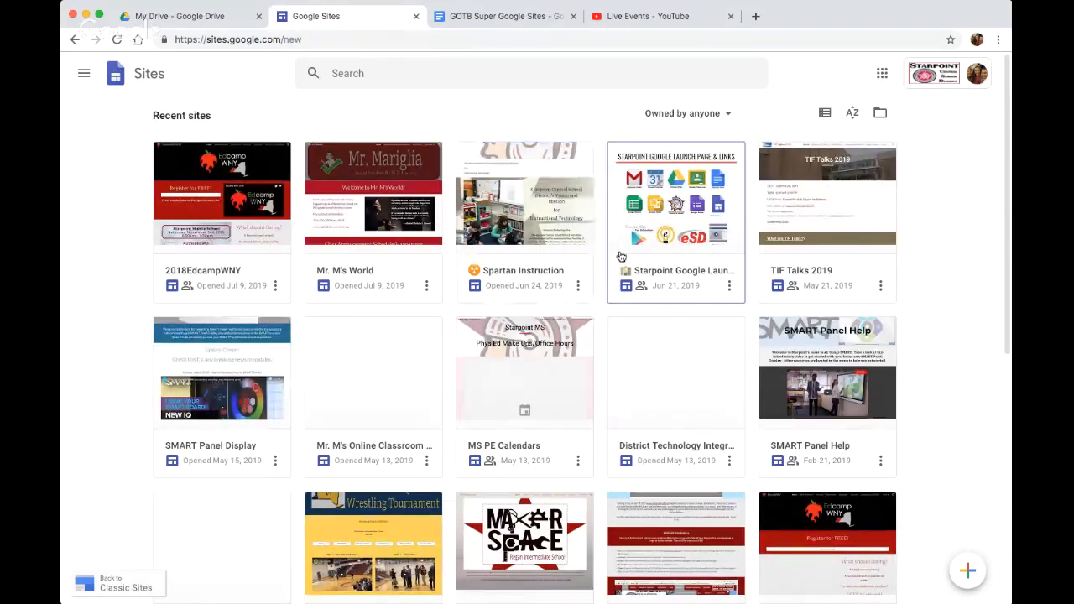
# Look through the recent sites in New Google Sites and create a new blank site
pyautogui.scroll(-1, 628, 281)
pyautogui.scroll(-5, 628, 281)
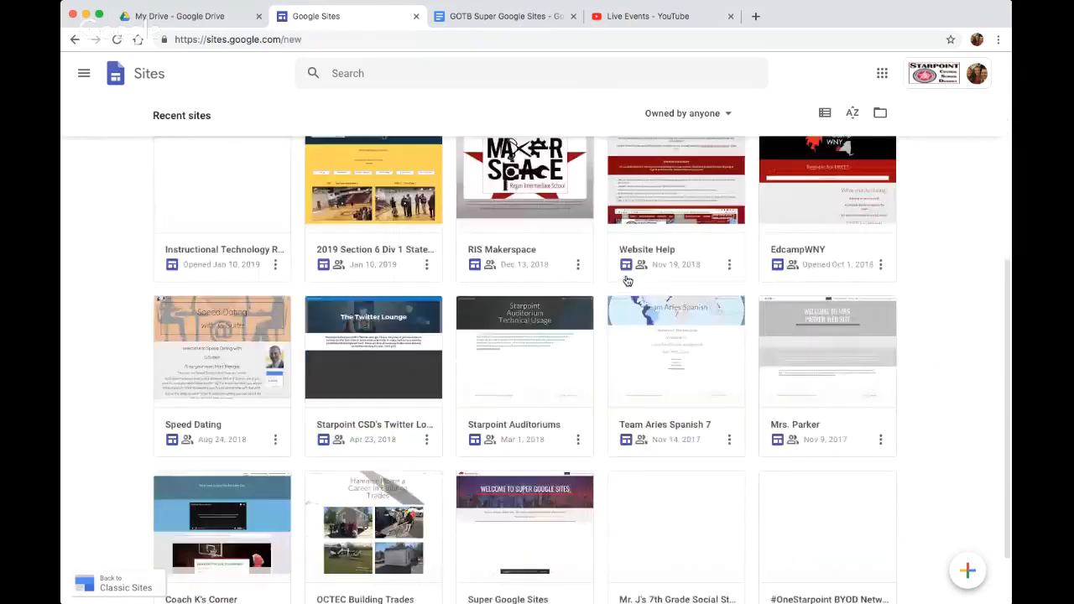
pyautogui.scroll(5, 628, 281)
pyautogui.scroll(1, 628, 281)
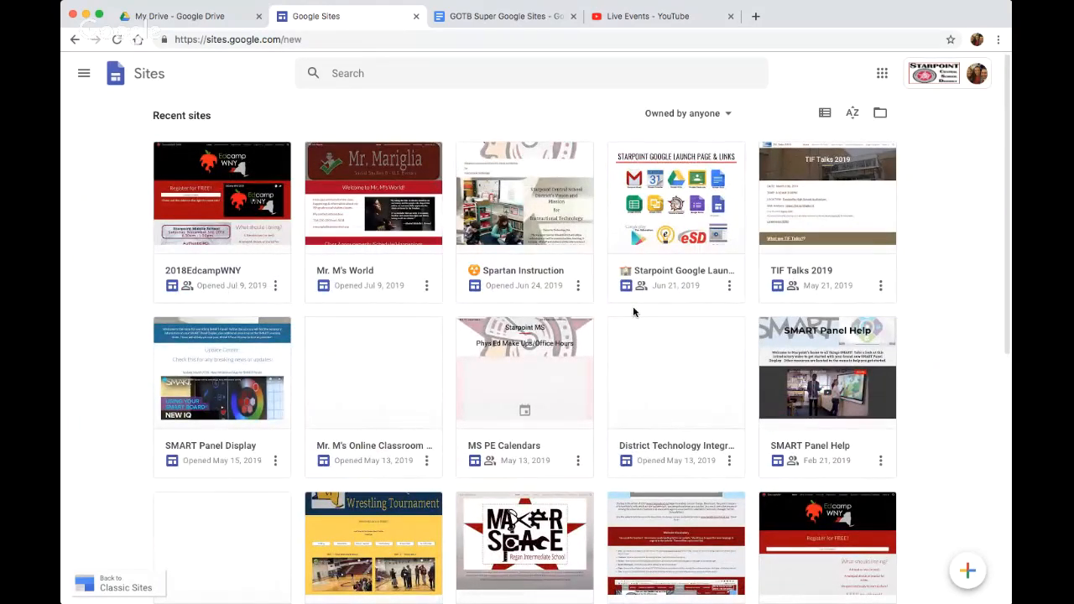
pyautogui.click(965, 571)
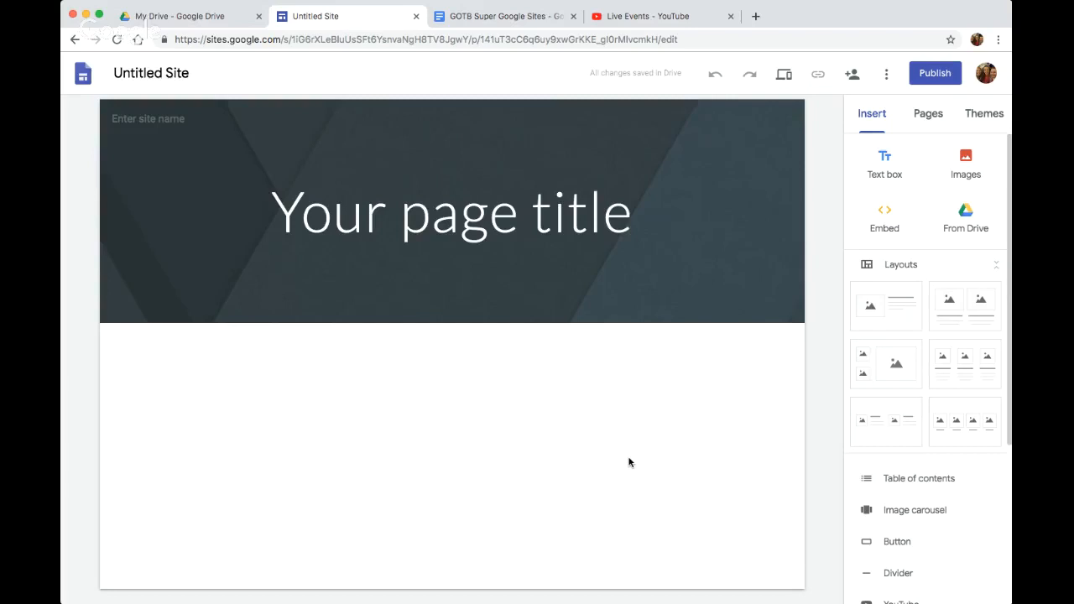
# Return to the lesson document and highlight the Create A Site and Titles & Themes topics in its outline
pyautogui.click(517, 19)
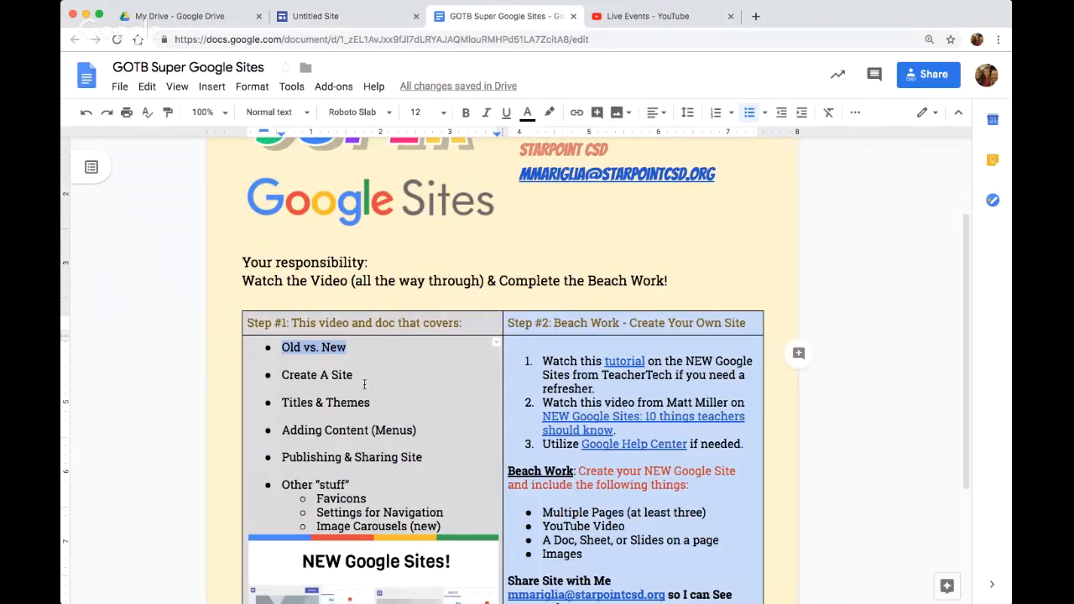
pyautogui.moveTo(354, 375); pyautogui.dragTo(280, 378)
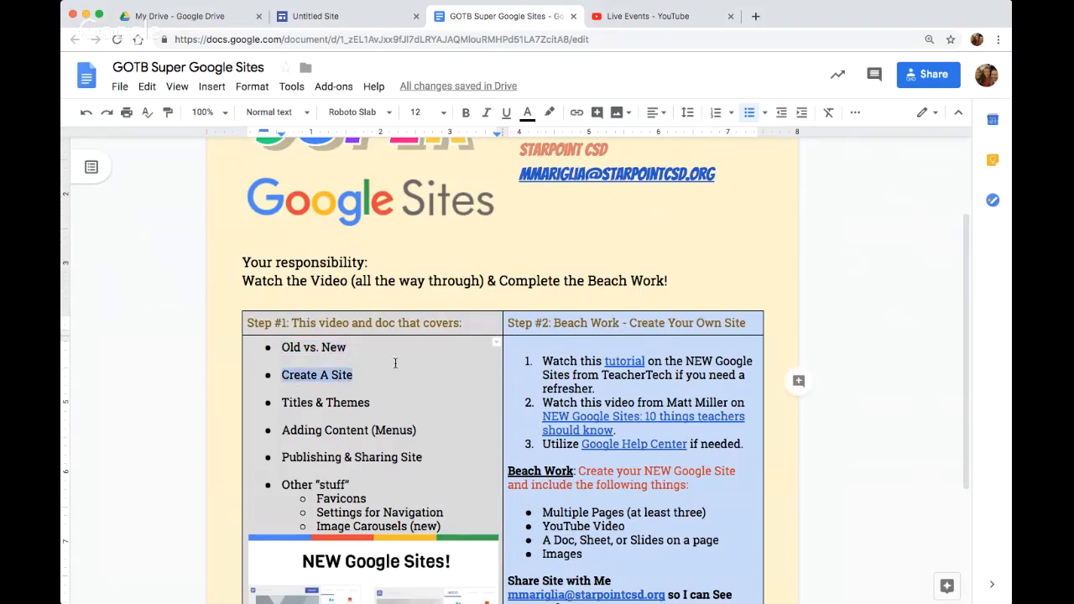
pyautogui.moveTo(372, 406); pyautogui.dragTo(281, 407)
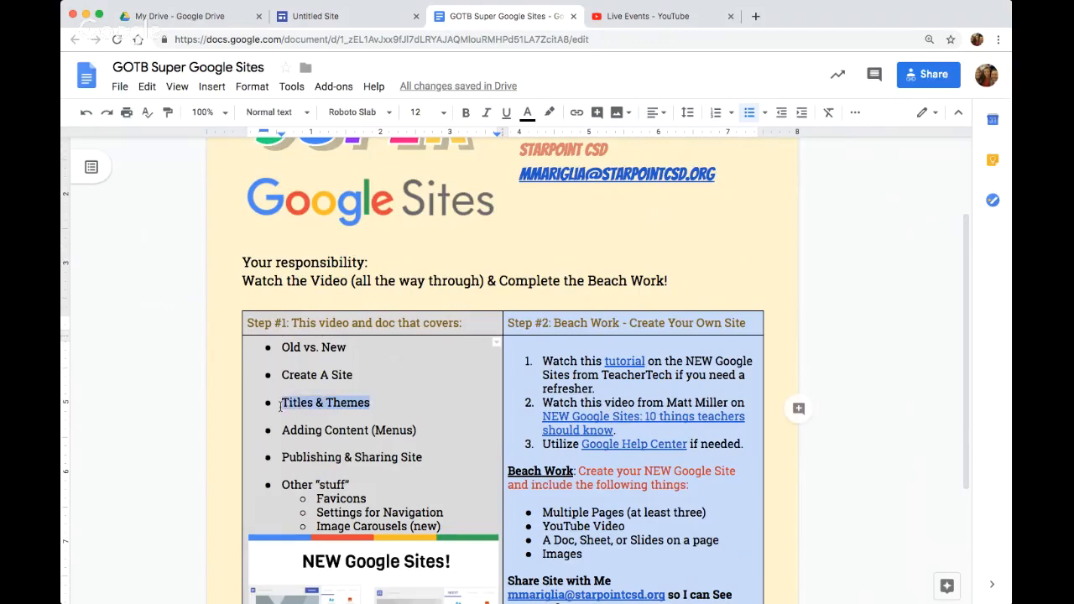
# Switch back to the untitled site and name its document Google on the Beach
pyautogui.click(353, 16)
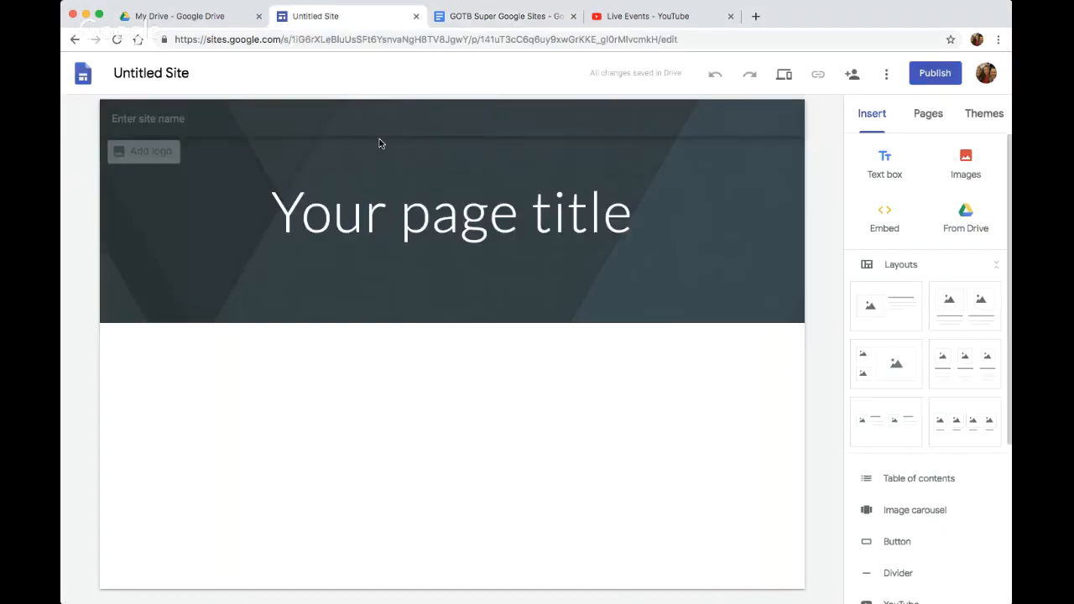
pyautogui.click(222, 73)
pyautogui.press('BackSpace')
pyautogui.write('Google on the Be')
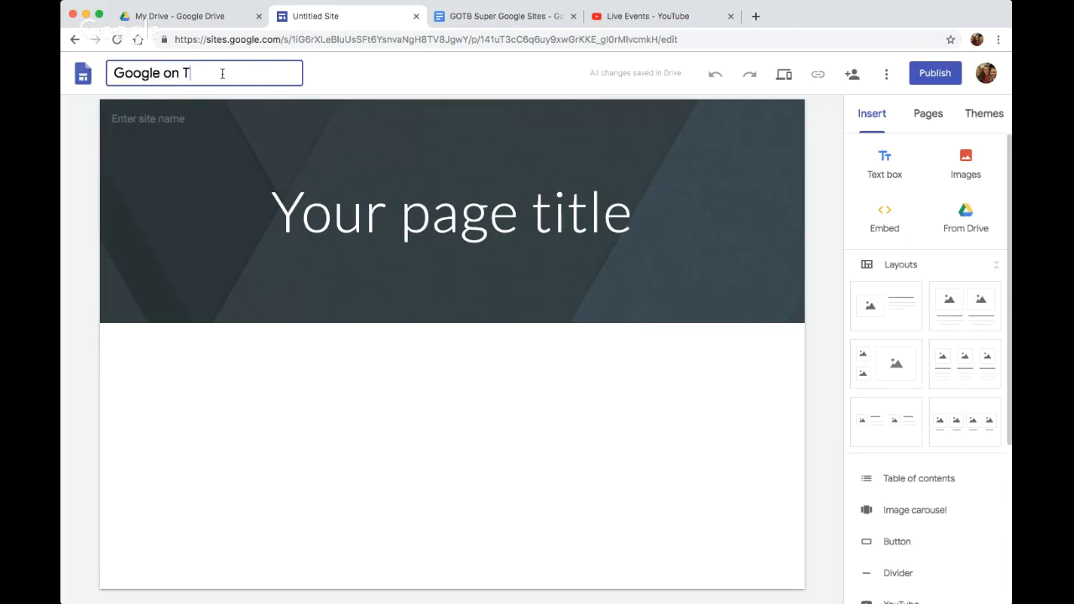
pyautogui.write('ach')
pyautogui.press('Return')
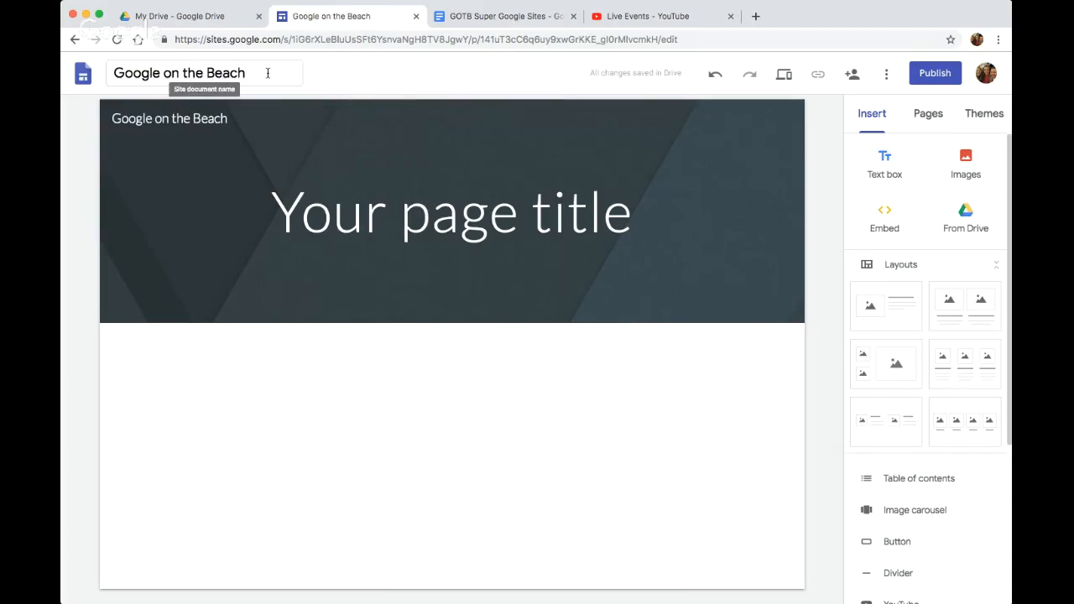
# Replace the placeholder page title in the header with Home Page
pyautogui.moveTo(254, 116)
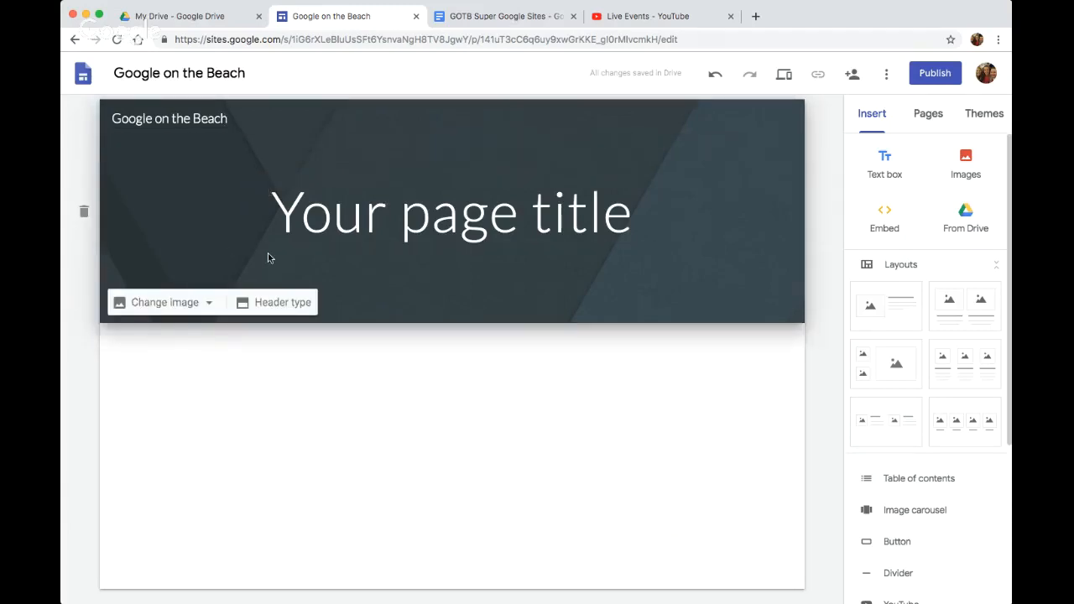
pyautogui.click(527, 219)
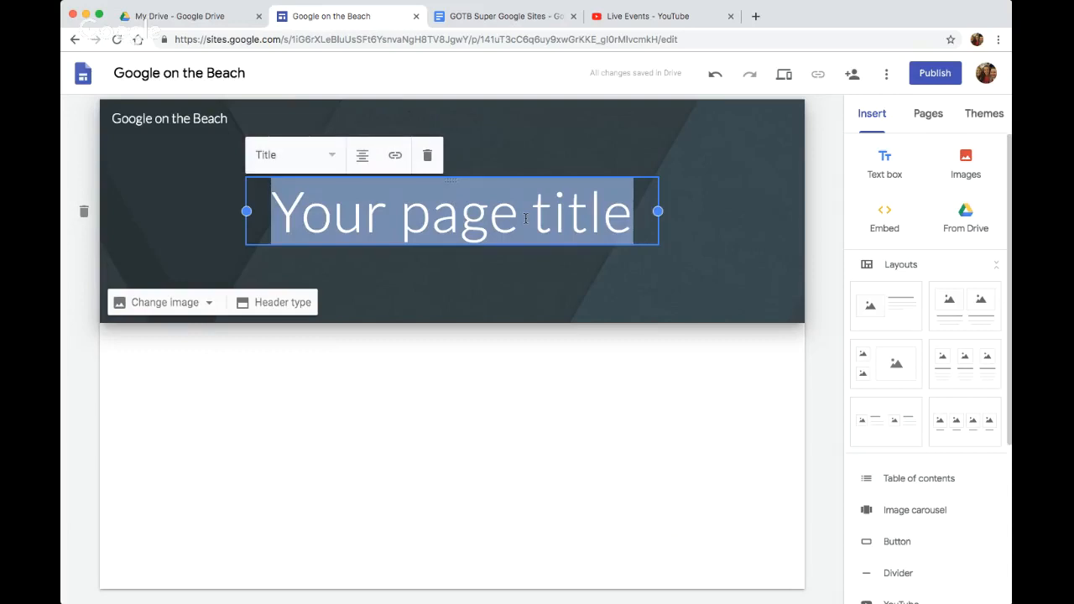
pyautogui.write('Home Page')
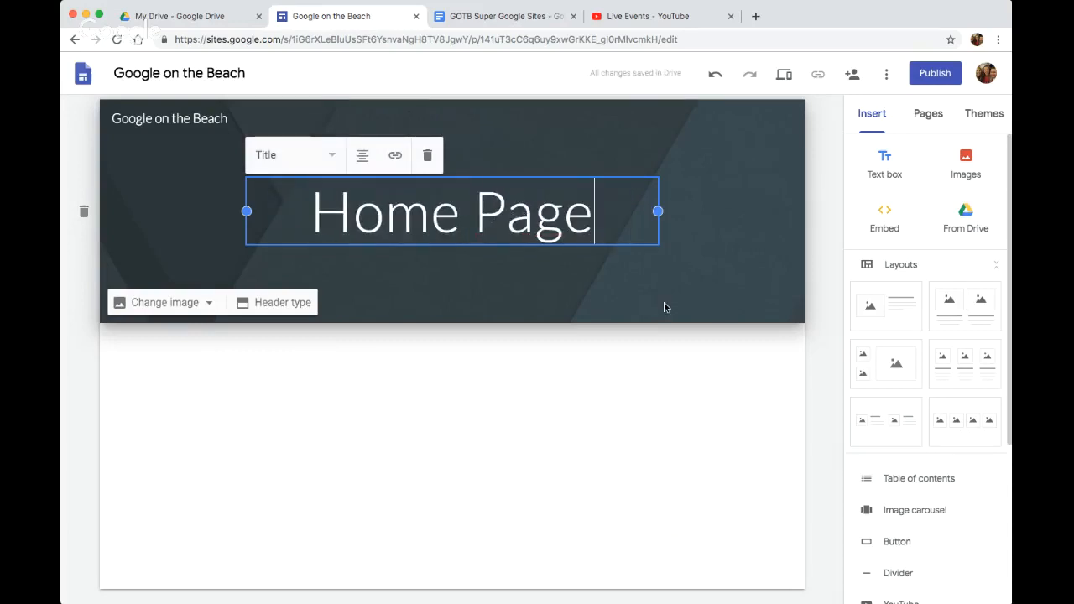
pyautogui.click(615, 279)
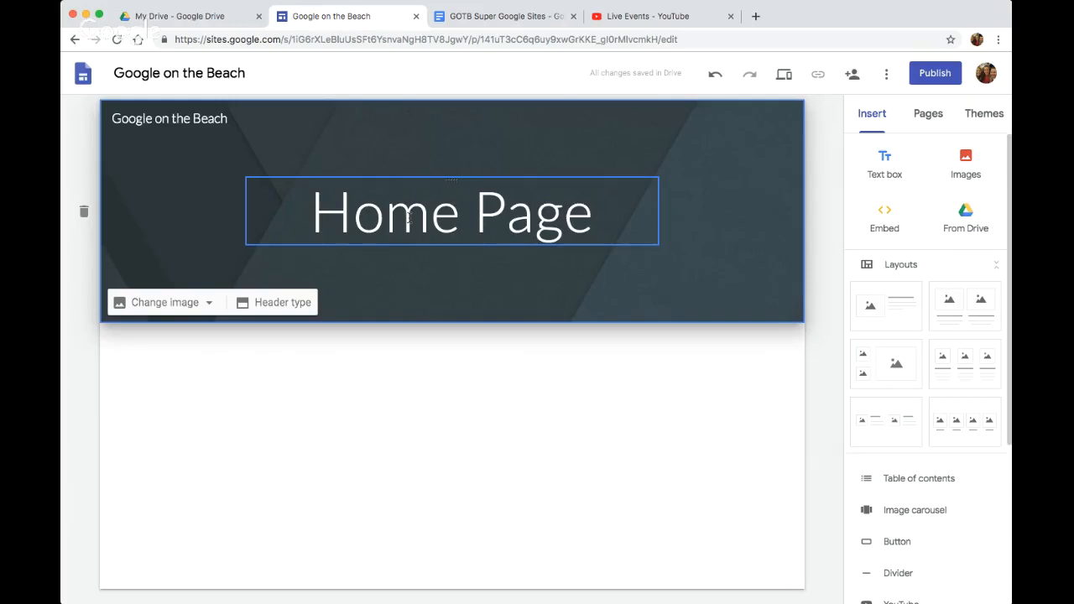
# Browse the available themes, apply Vision, and give it the custom color #b7ff00
pyautogui.click(978, 122)
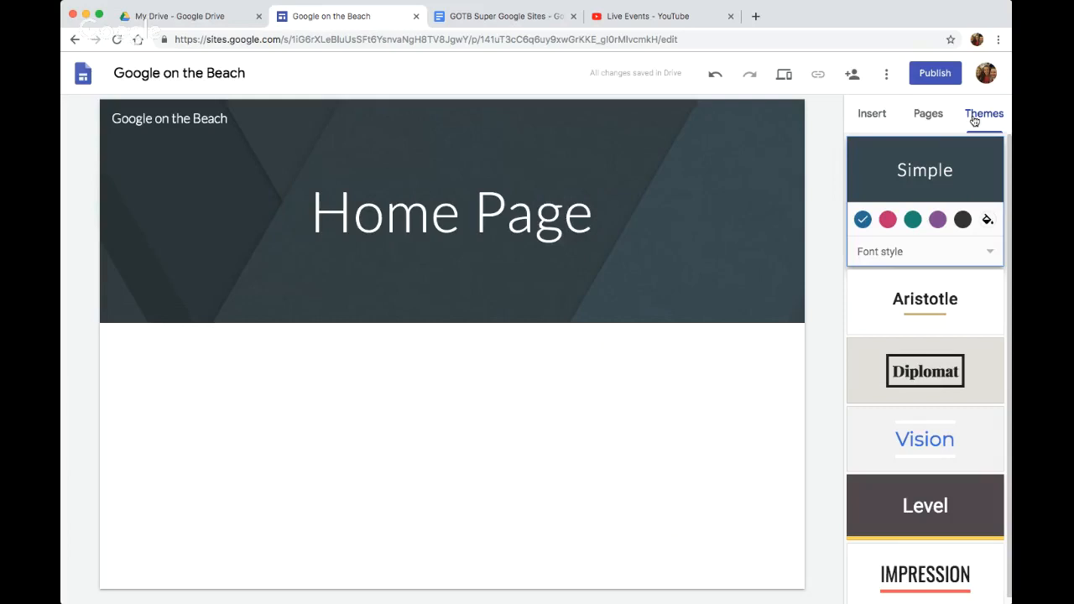
pyautogui.scroll(-1, 916, 328)
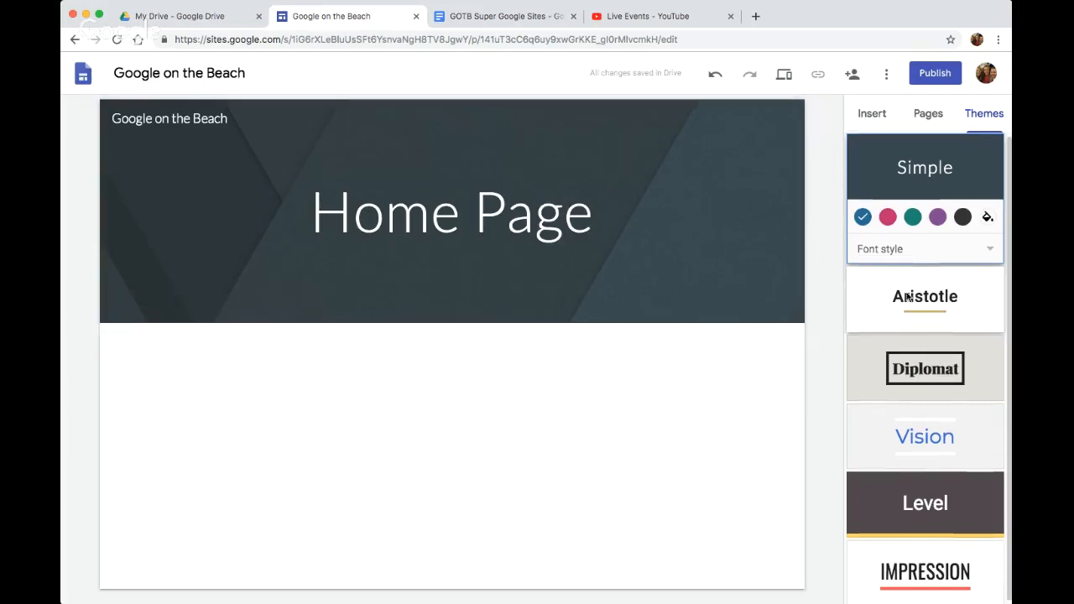
pyautogui.scroll(1, 916, 328)
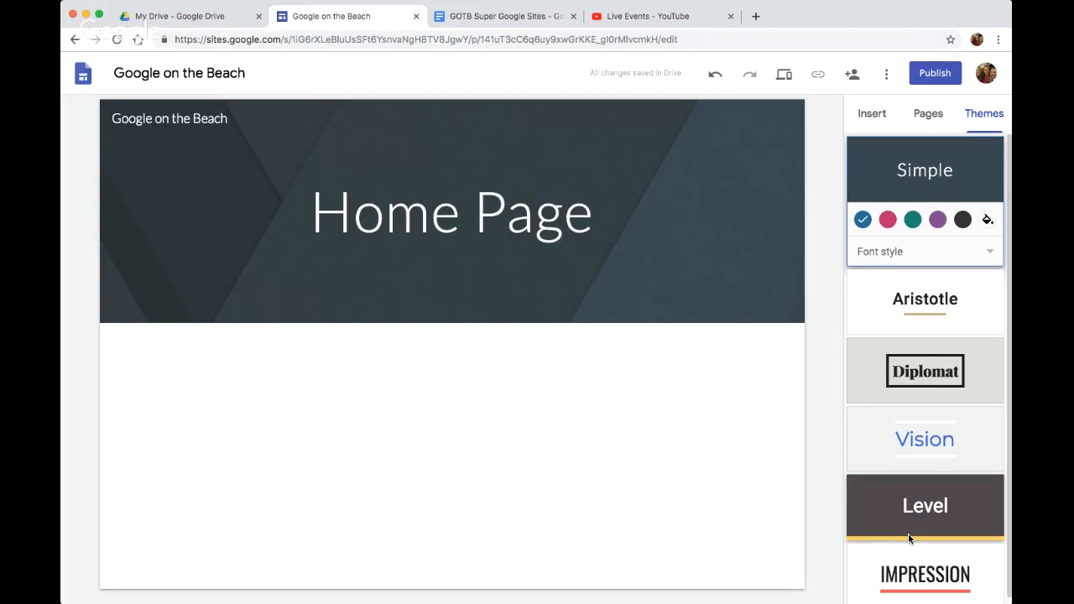
pyautogui.click(914, 449)
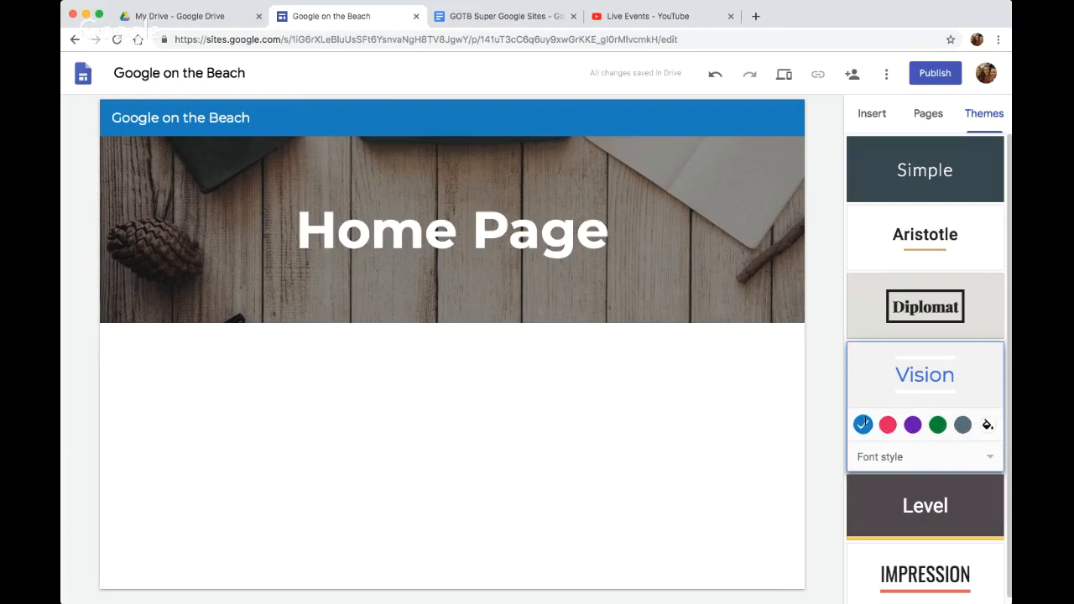
pyautogui.click(987, 424)
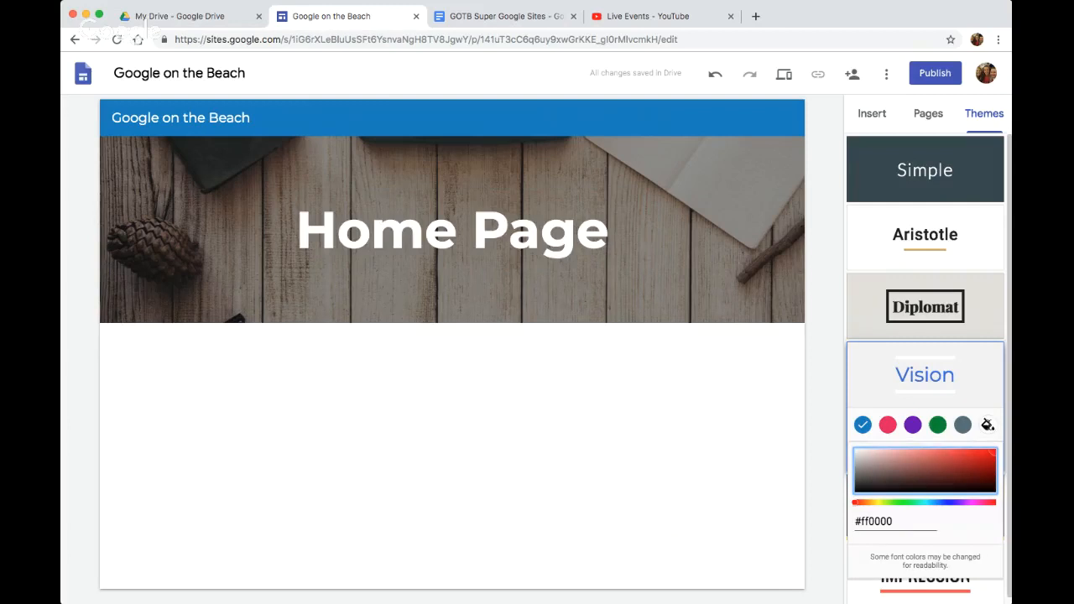
pyautogui.click(884, 501)
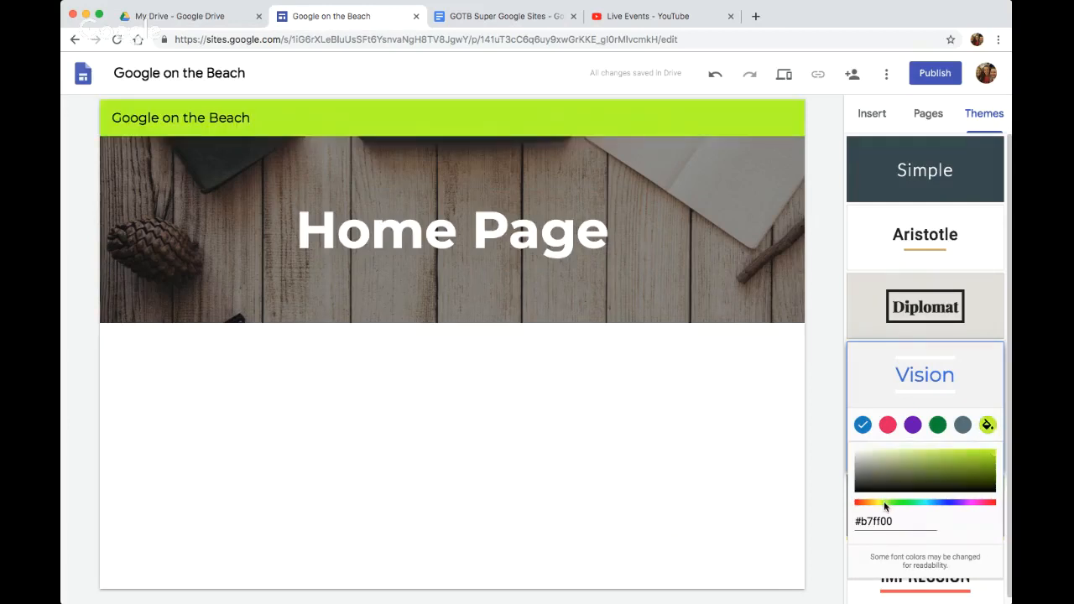
pyautogui.click(819, 346)
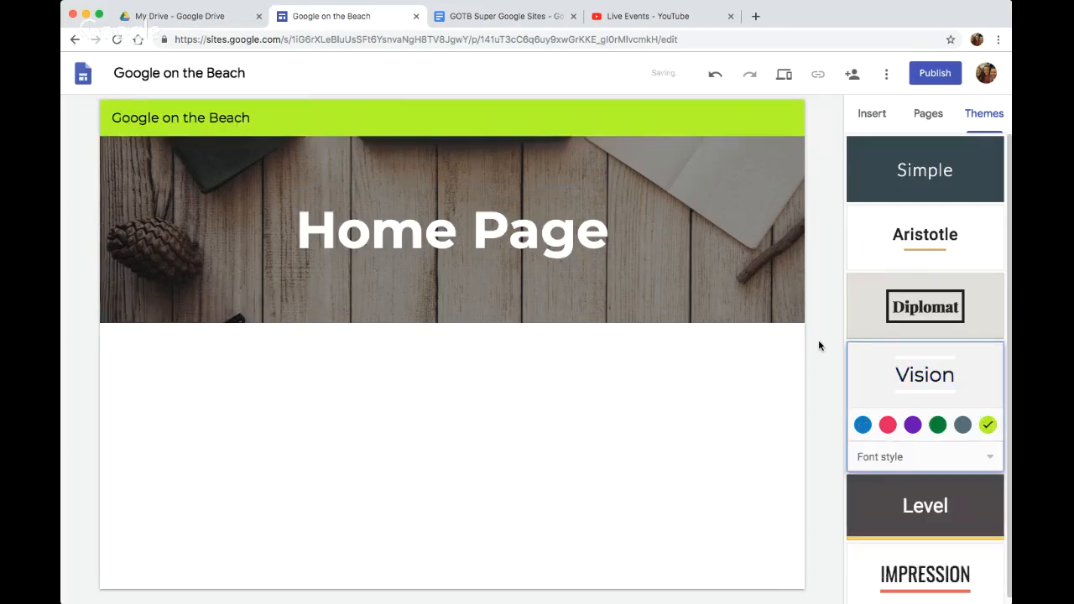
# Try the Modern font style on the Vision theme, followed by the Classic font style
pyautogui.click(958, 463)
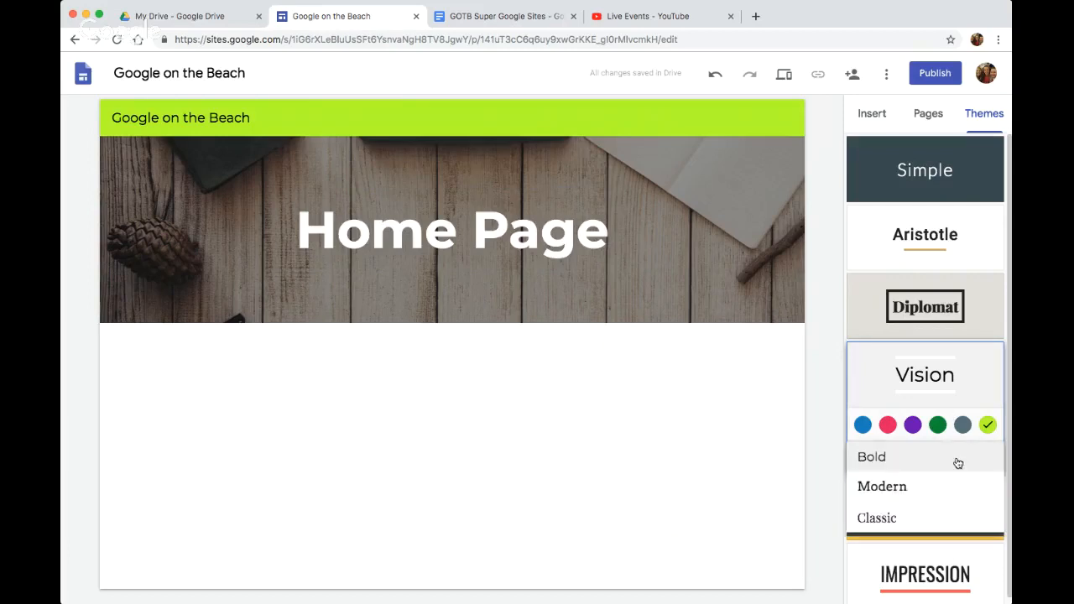
pyautogui.click(918, 493)
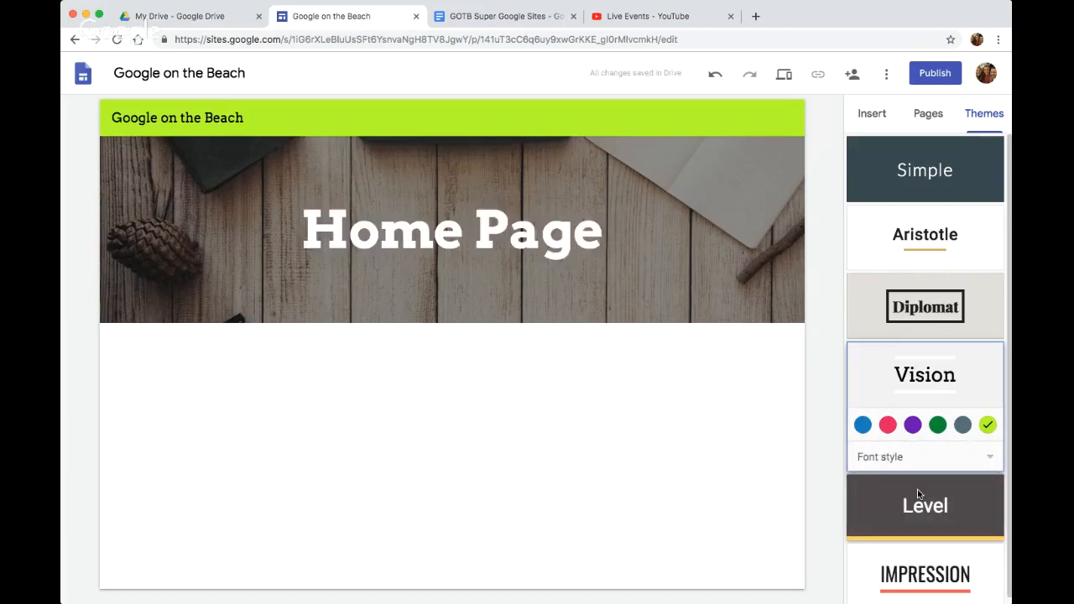
pyautogui.click(927, 461)
pyautogui.click(918, 490)
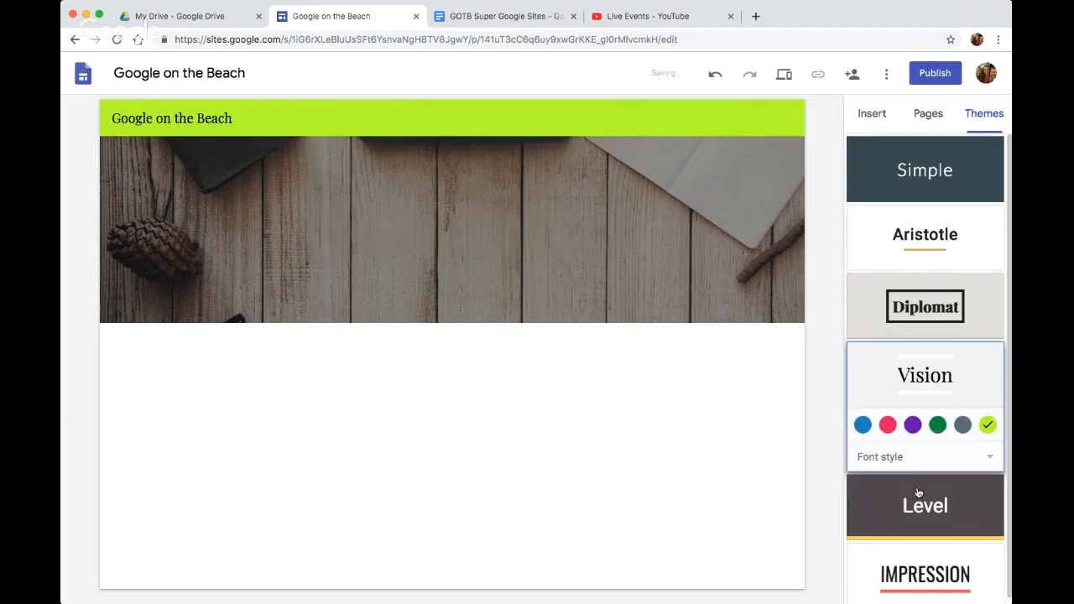
# Apply the Aristotle theme to the site
pyautogui.click(910, 248)
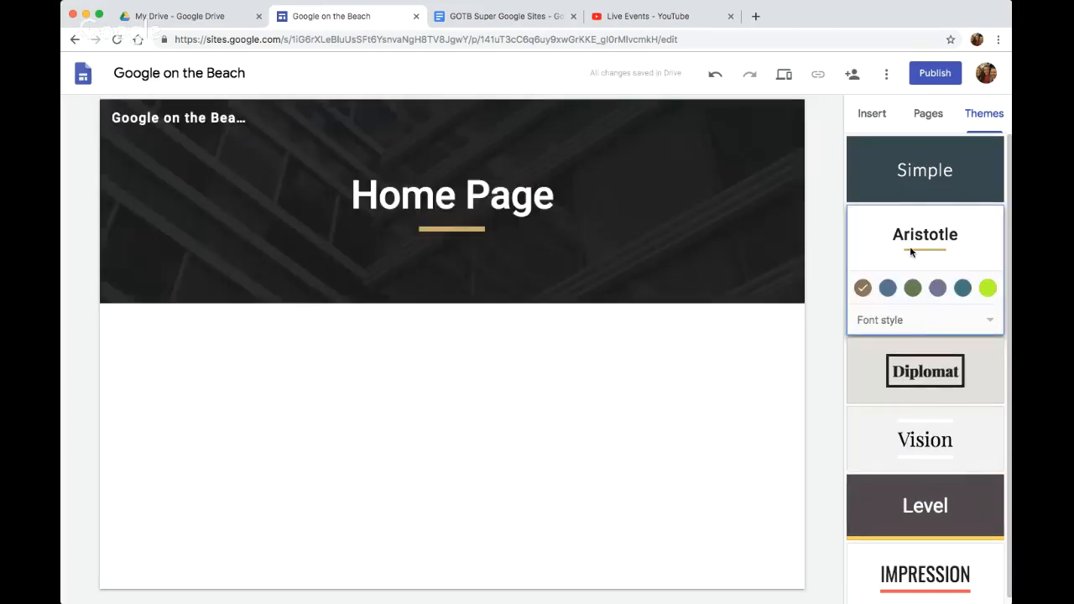
# Give the Aristotle theme the custom color #b7ff00, and switch the site back to the Vision theme
pyautogui.click(902, 322)
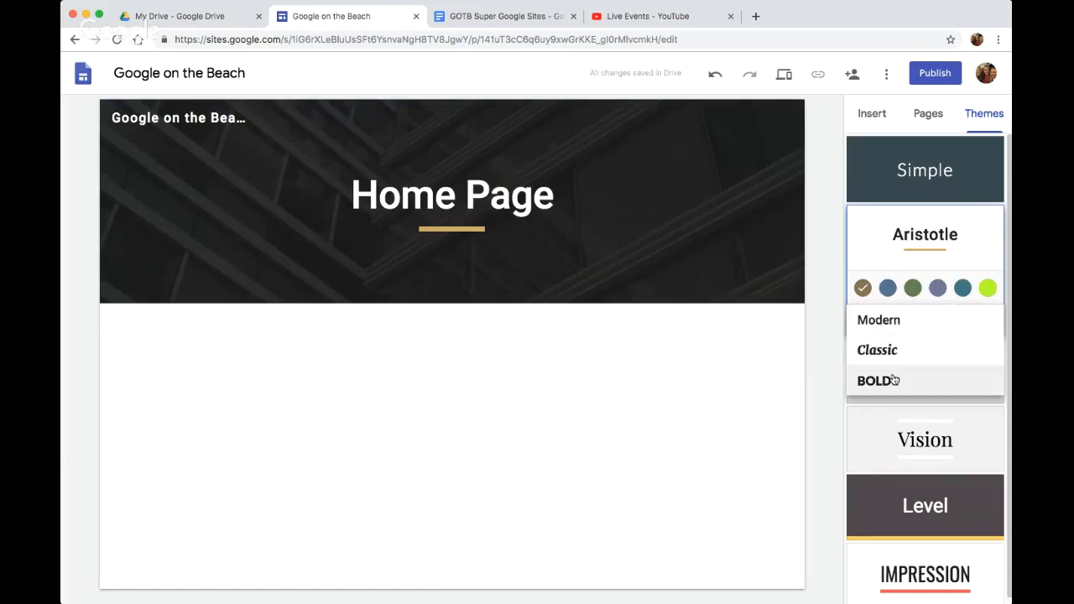
pyautogui.click(988, 287)
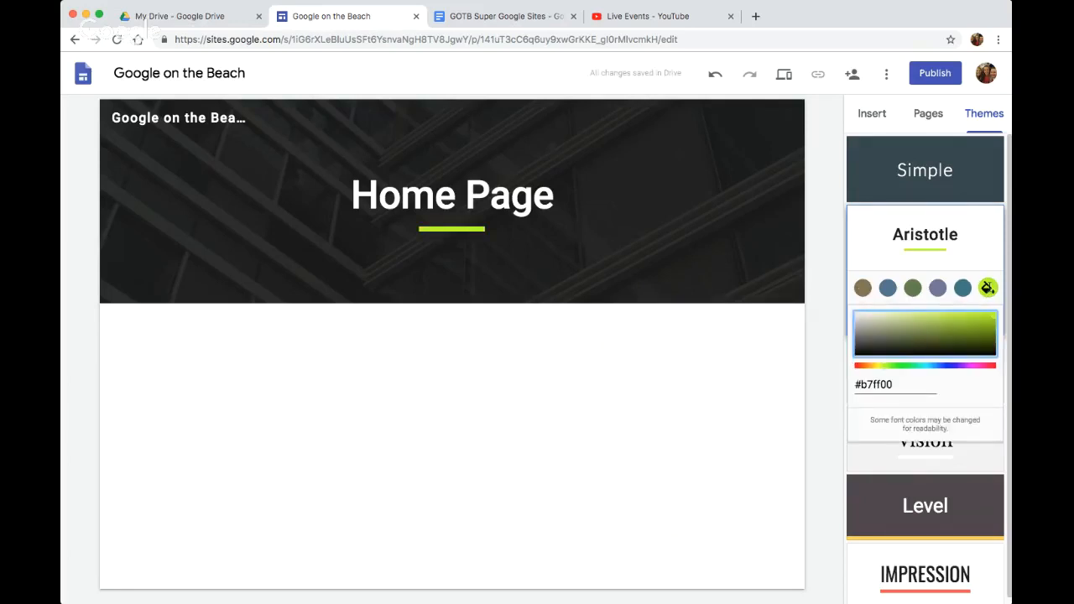
pyautogui.click(947, 464)
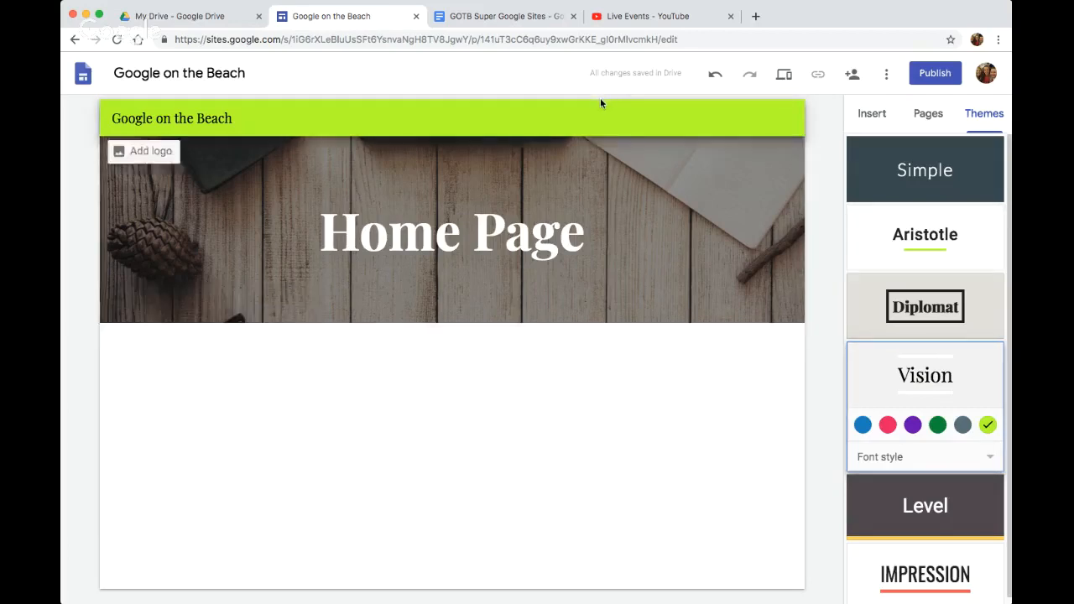
# Highlight the Adding Content (Menus) topic in the lesson document and return to the site editor
pyautogui.click(530, 24)
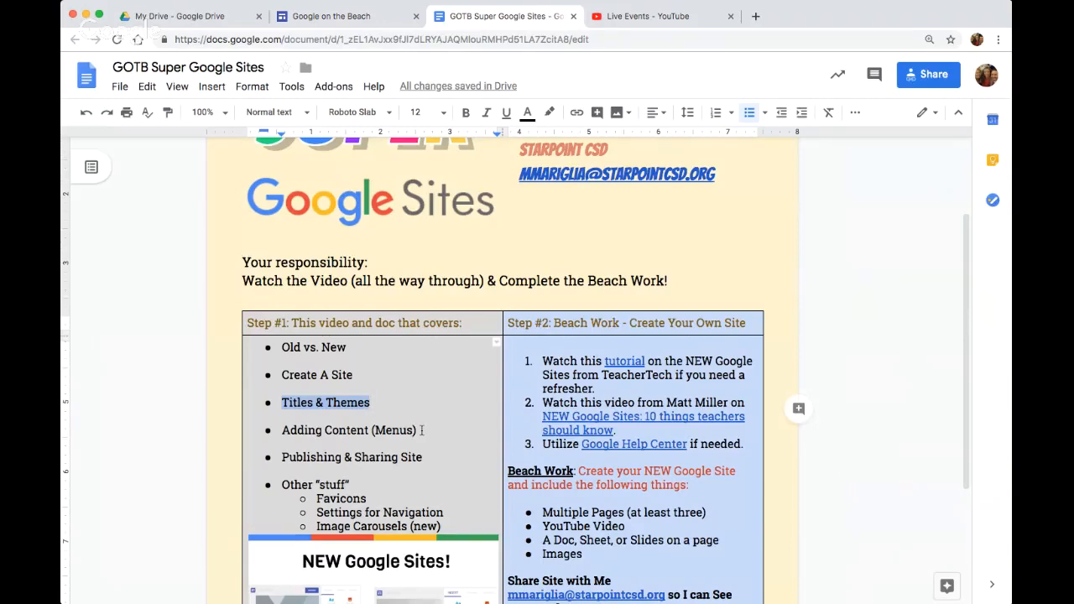
pyautogui.moveTo(422, 430); pyautogui.dragTo(270, 435)
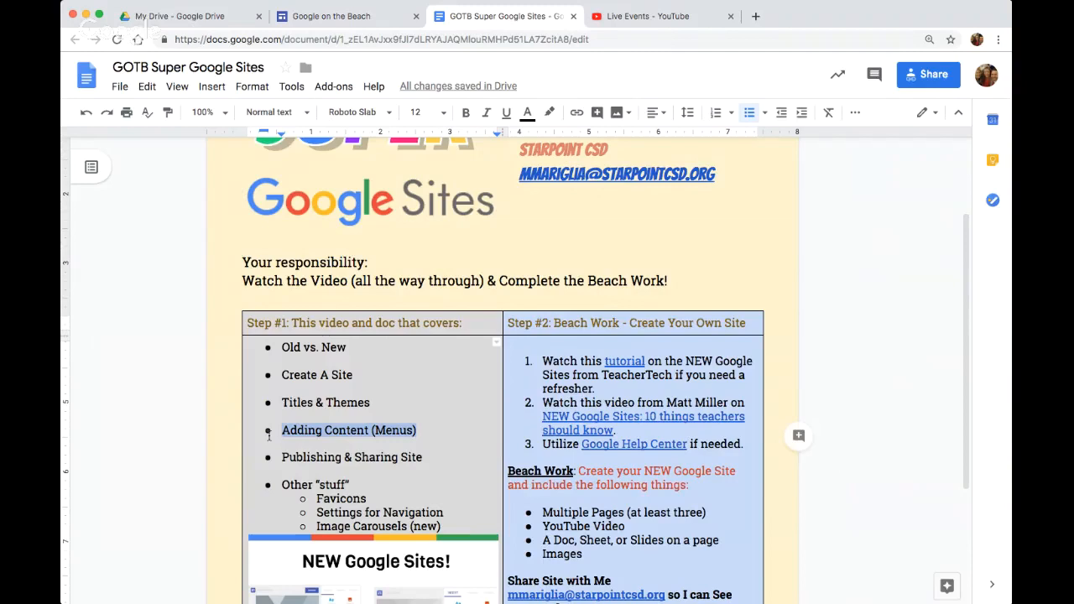
pyautogui.click(330, 20)
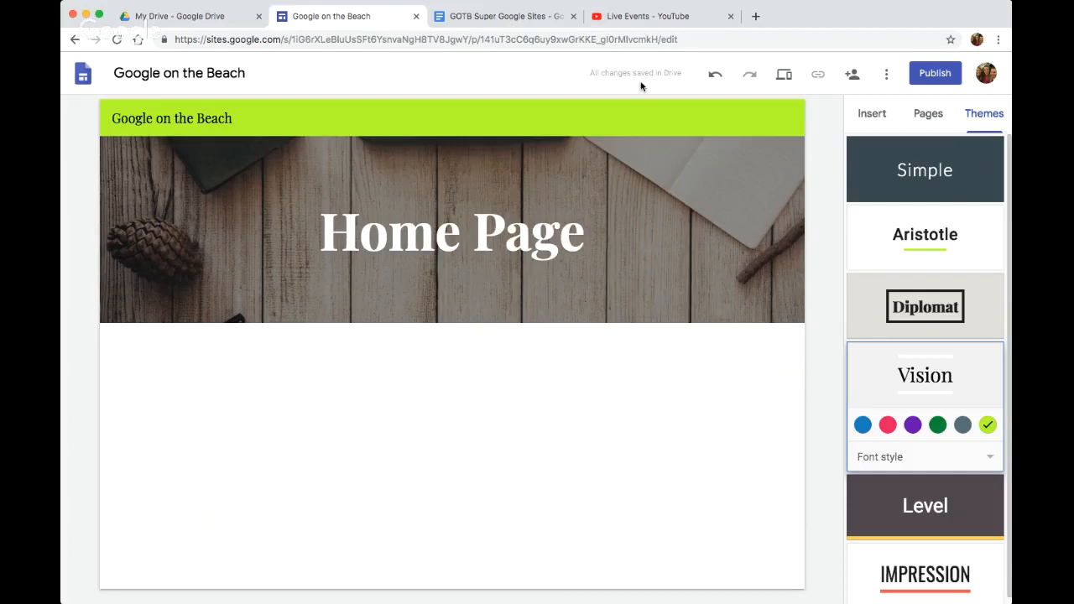
# Switch to Google Drive, look over the Google apps and the additional file types it can create, and return to the site
pyautogui.click(212, 16)
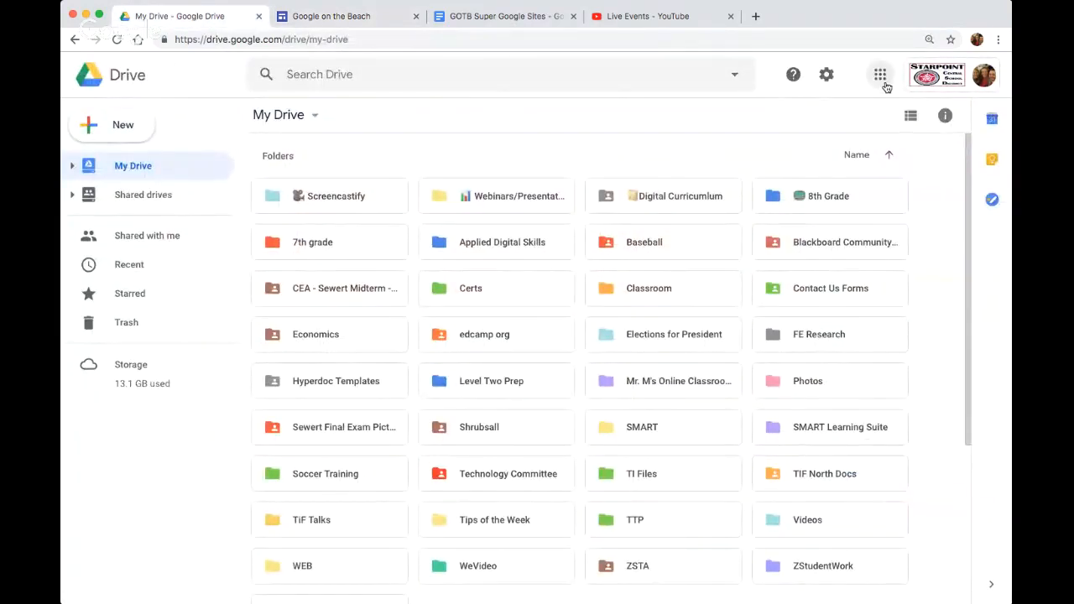
pyautogui.click(880, 76)
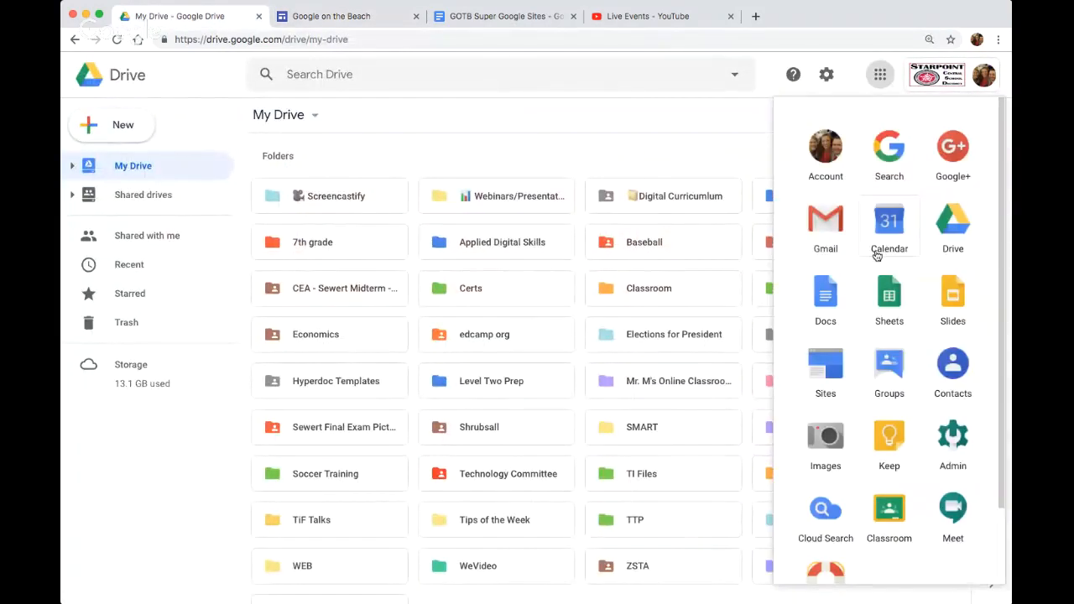
pyautogui.click(131, 130)
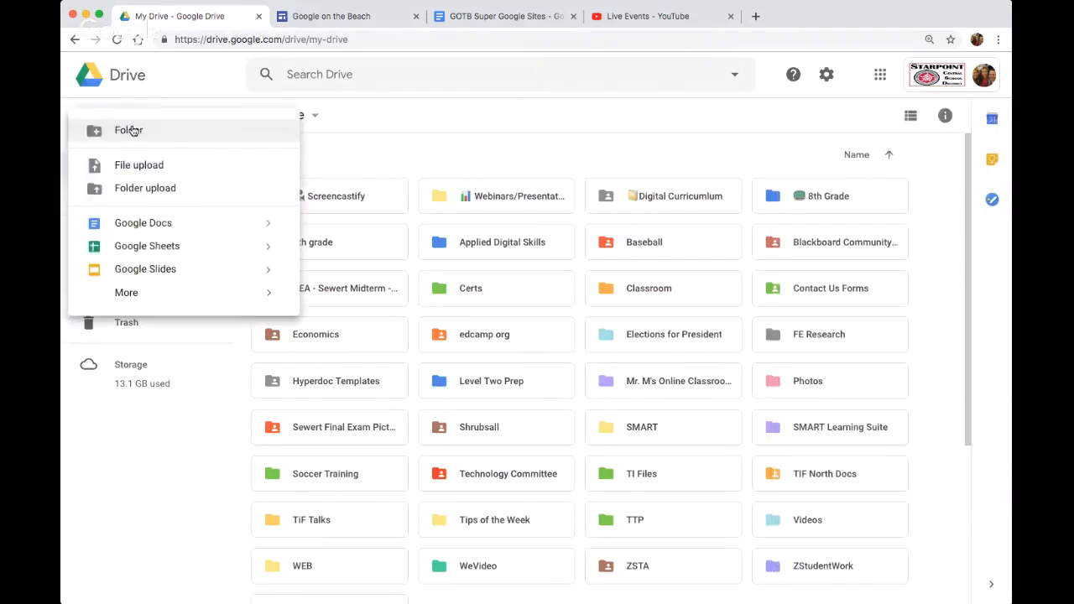
pyautogui.moveTo(186, 293)
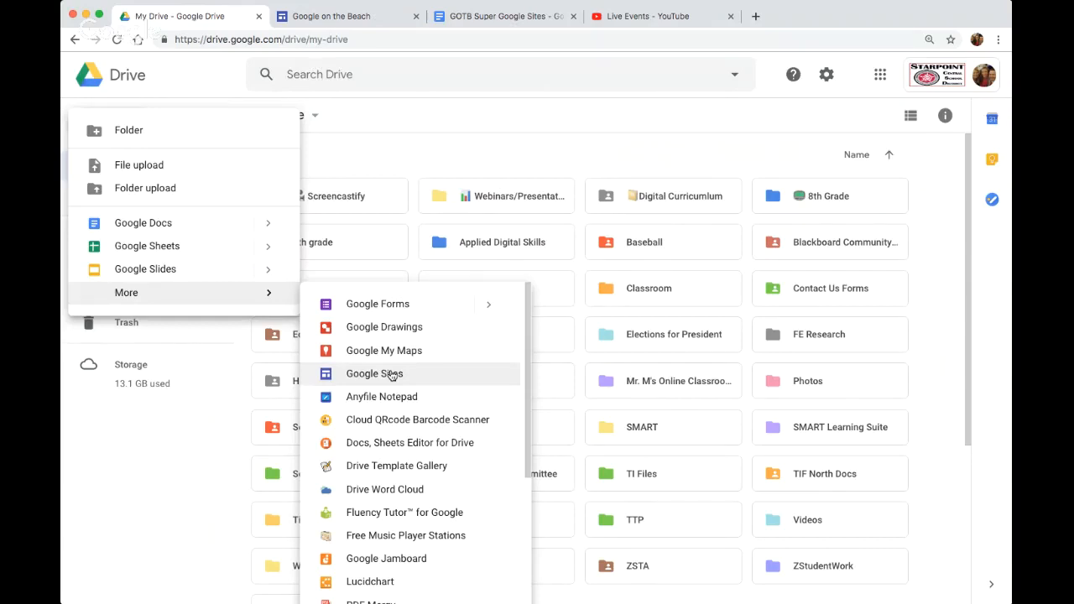
pyautogui.click(339, 16)
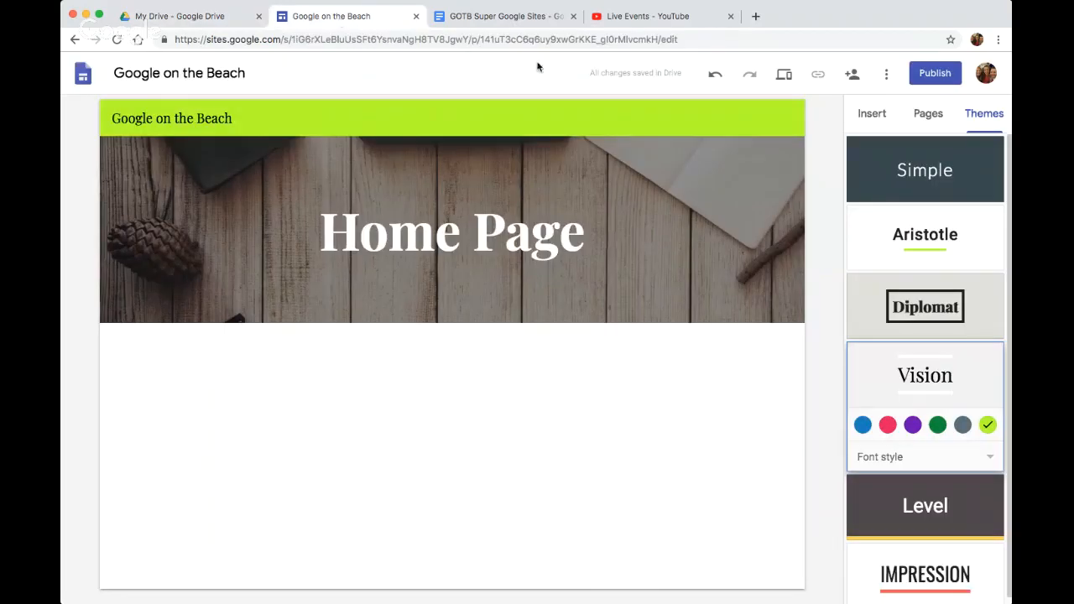
# Preview the site at large screen, tablet and phone sizes, and review who has access in its sharing settings
pyautogui.click(784, 77)
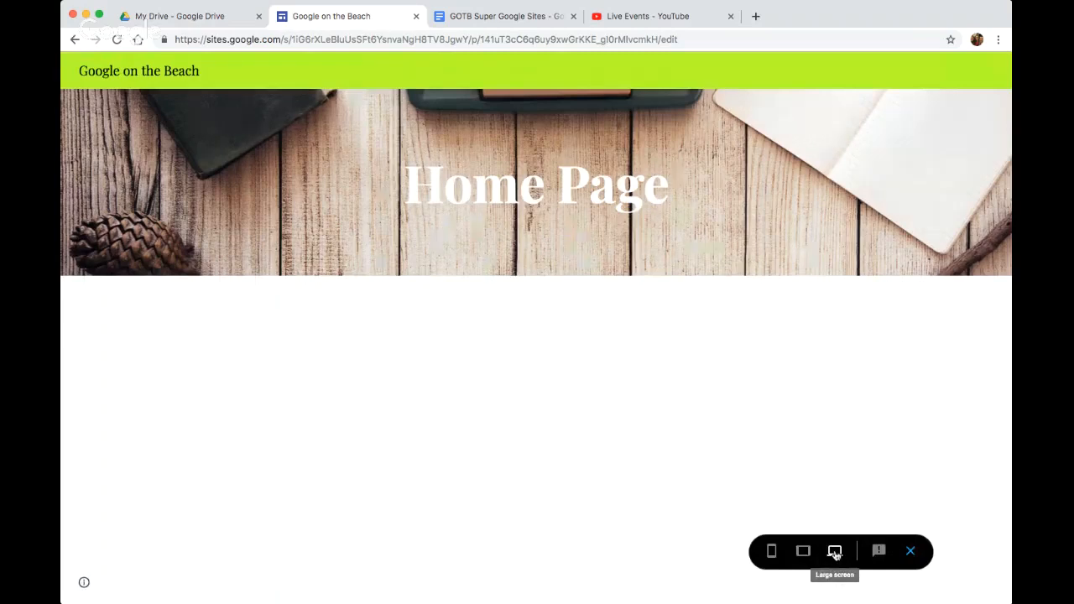
pyautogui.click(803, 552)
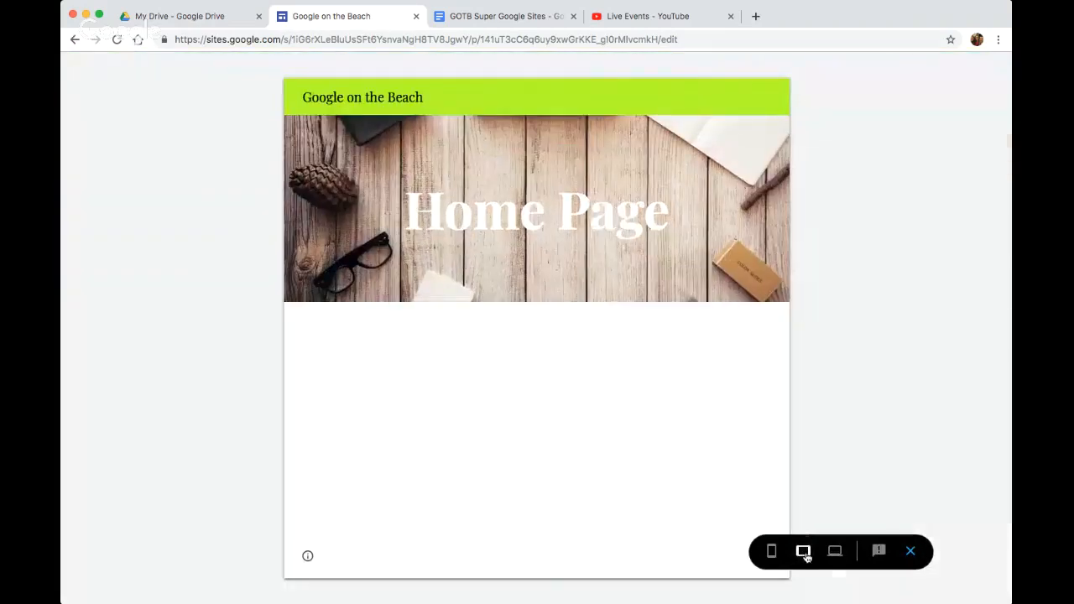
pyautogui.click(772, 554)
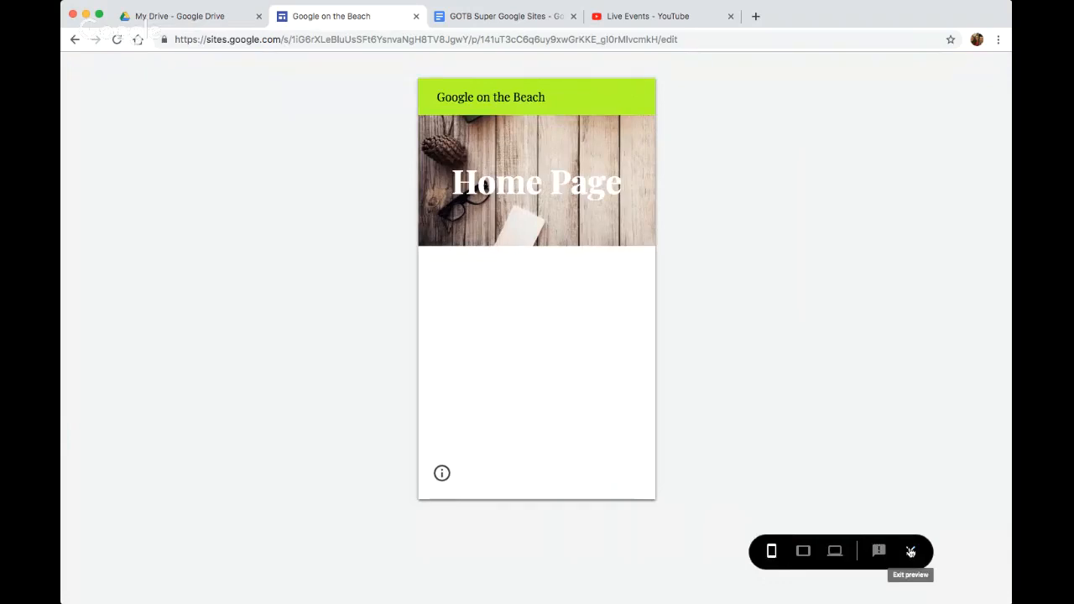
pyautogui.click(911, 552)
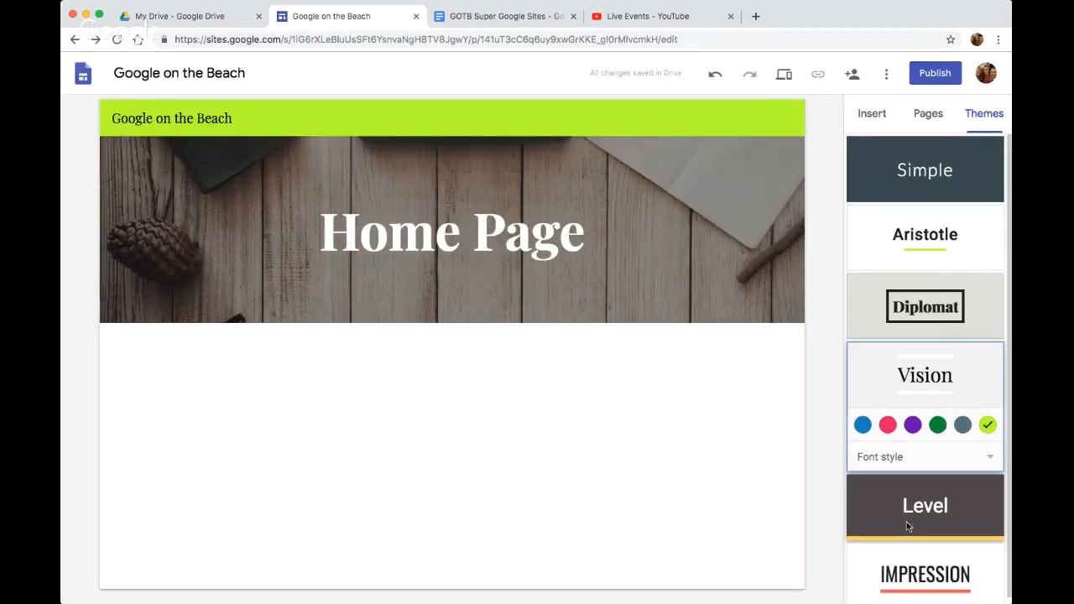
pyautogui.click(853, 76)
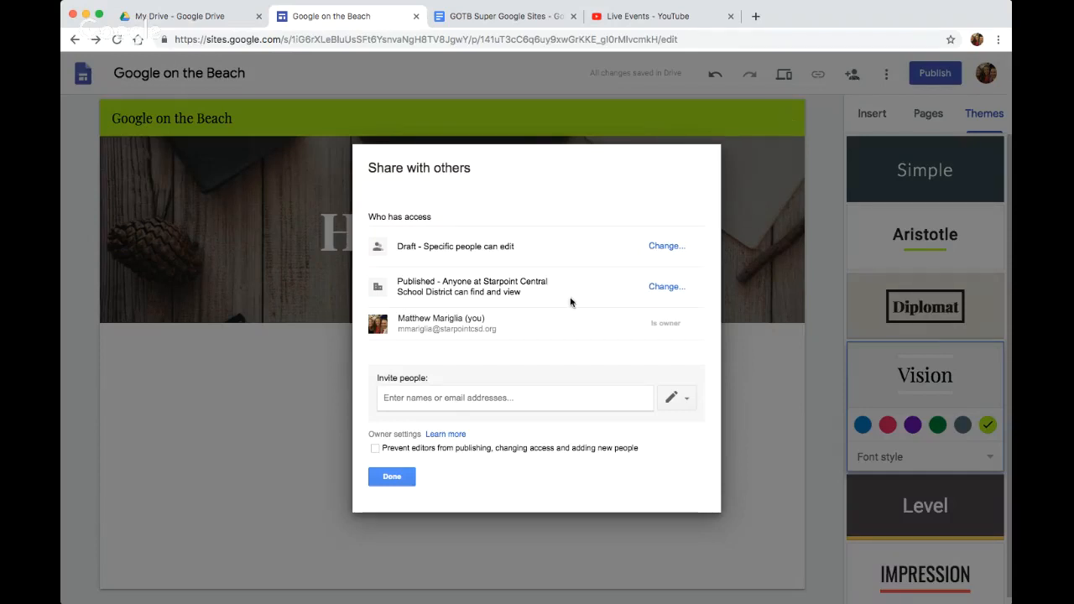
pyautogui.click(377, 480)
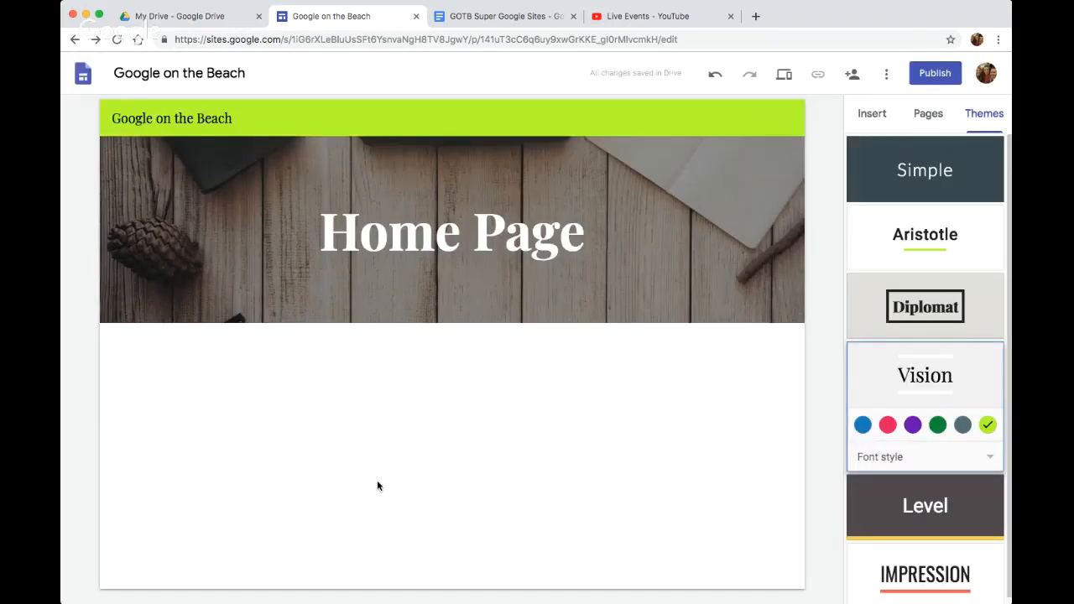
# Start publishing the site, try googleonthebeach as its web address, and shorten the address to onthebeach
pyautogui.click(935, 74)
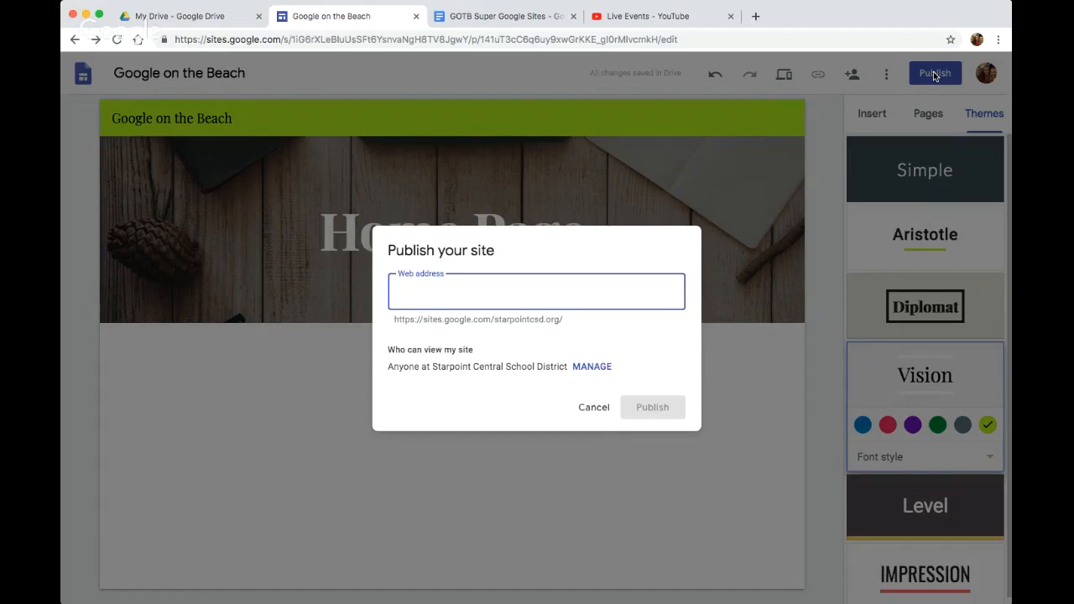
pyautogui.write('googleon')
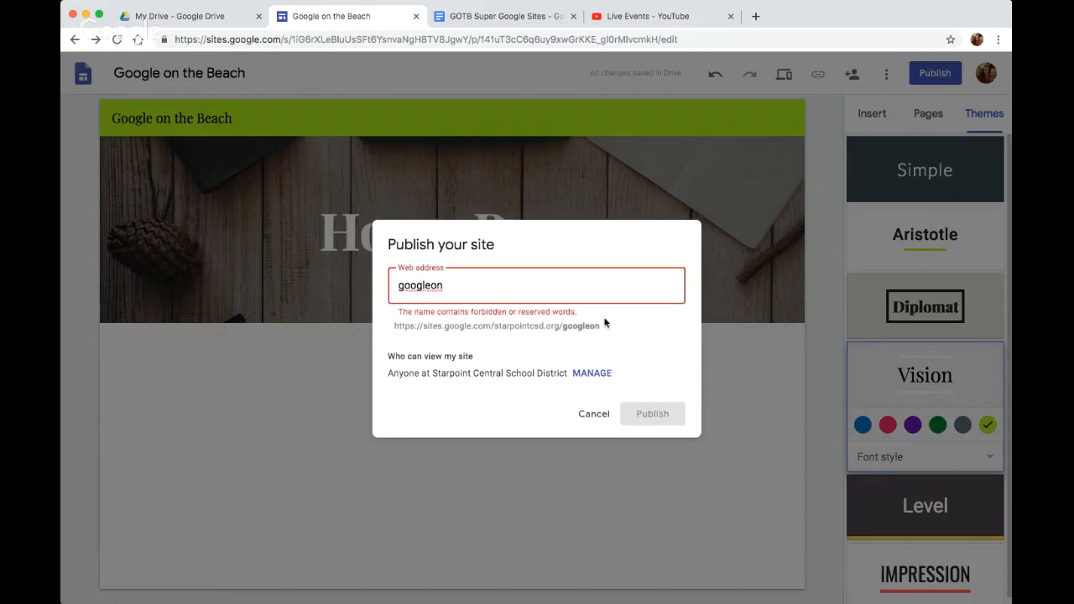
pyautogui.doubleClick(571, 329)
pyautogui.moveTo(495, 324); pyautogui.dragTo(558, 324)
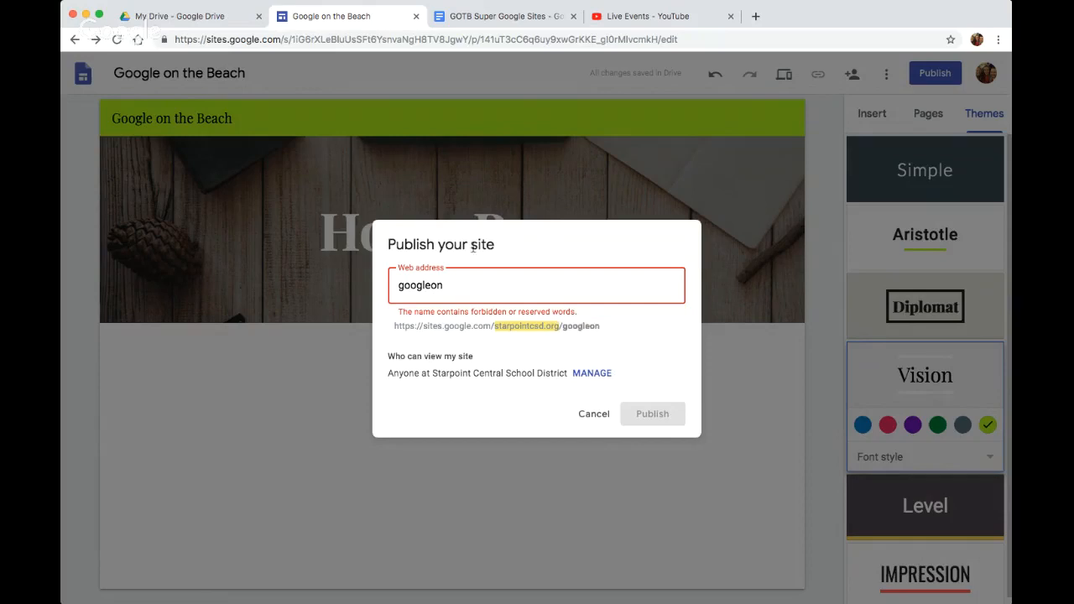
pyautogui.click(460, 283)
pyautogui.write('thebeach')
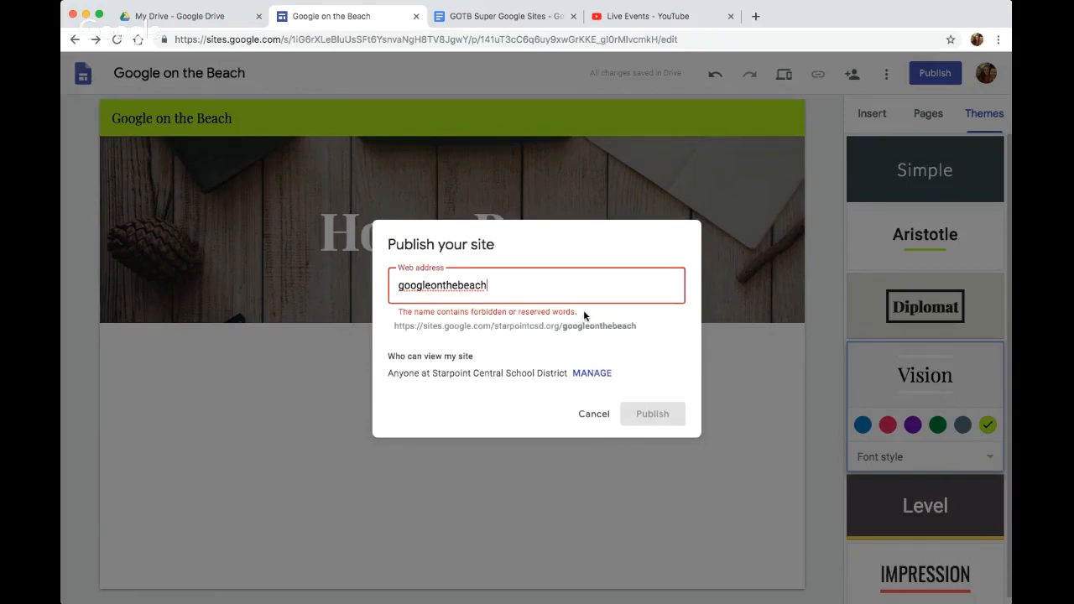
pyautogui.moveTo(430, 286); pyautogui.dragTo(394, 285)
pyautogui.press('BackSpace')
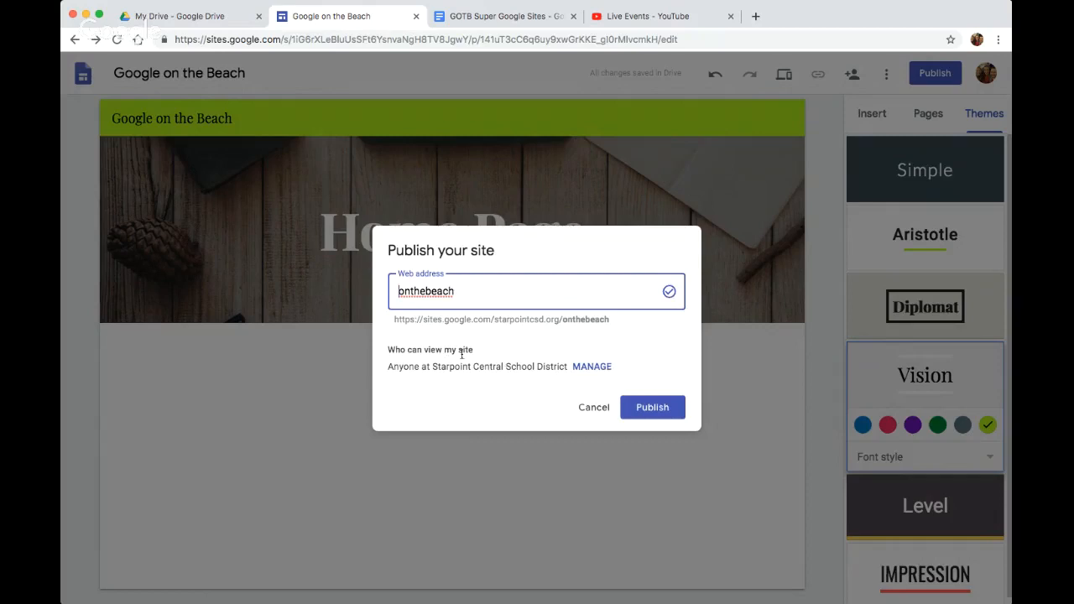
# Review the options for who can view the published site, and publish it with the web address onthebeach
pyautogui.click(592, 367)
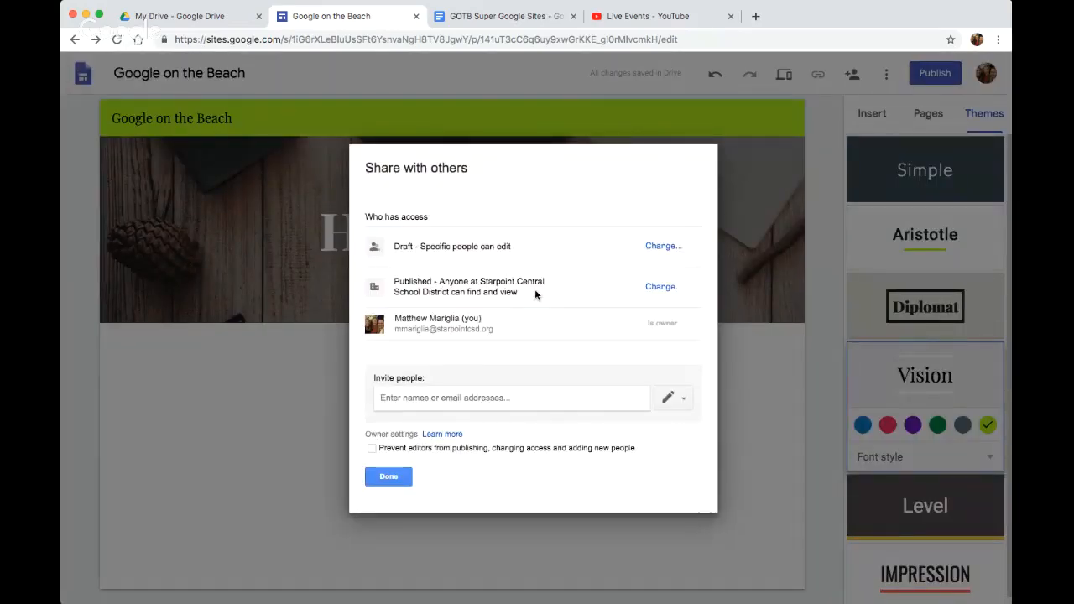
pyautogui.click(663, 287)
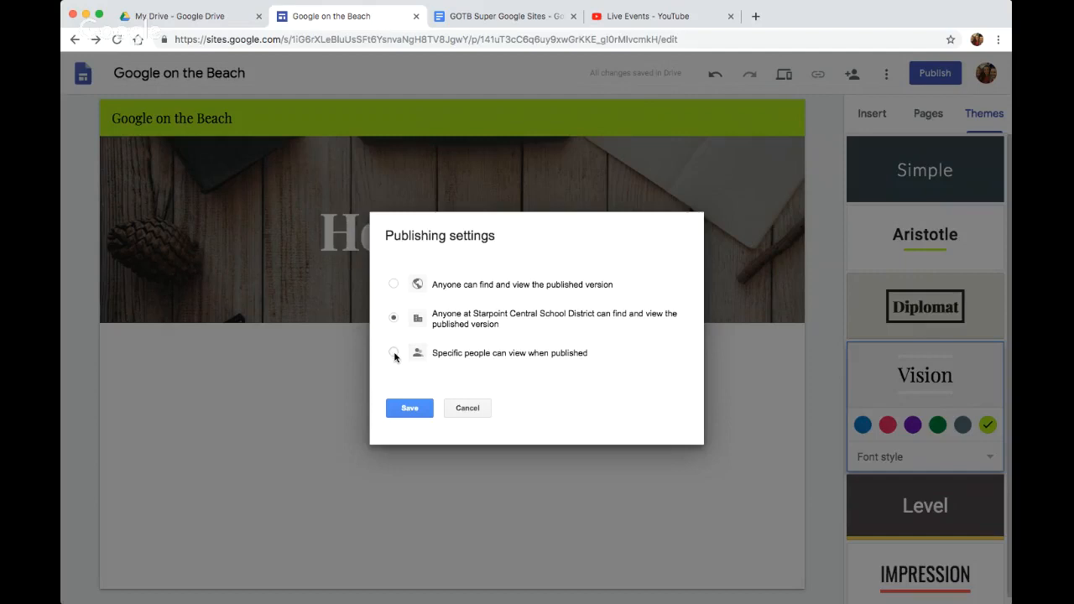
pyautogui.click(475, 409)
pyautogui.click(399, 475)
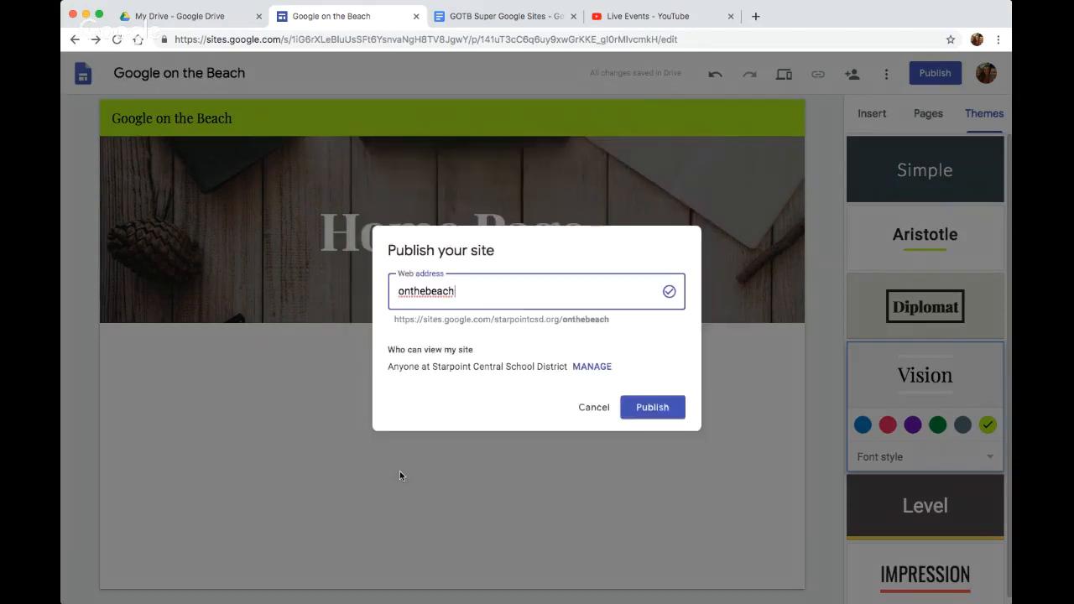
pyautogui.click(658, 407)
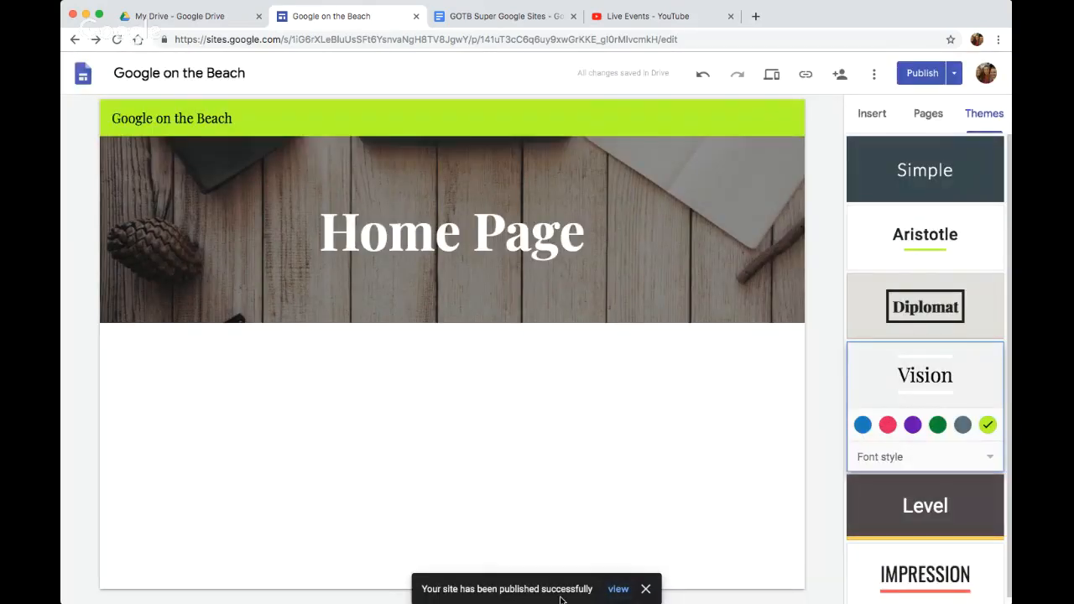
# View the published site and its web address, close it, and look over the editor's publish options
pyautogui.click(618, 589)
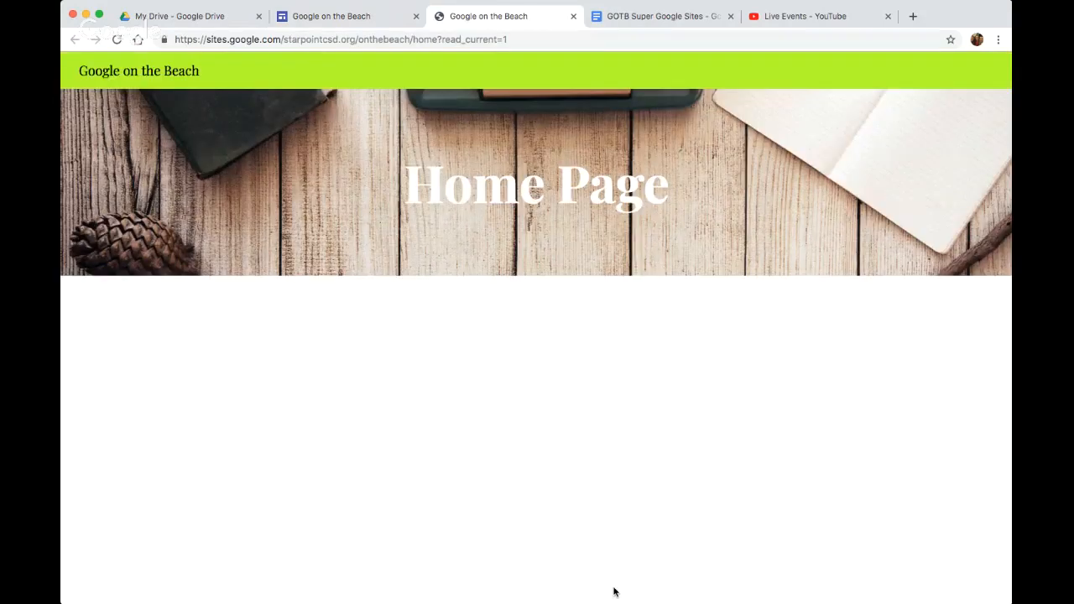
pyautogui.click(461, 38)
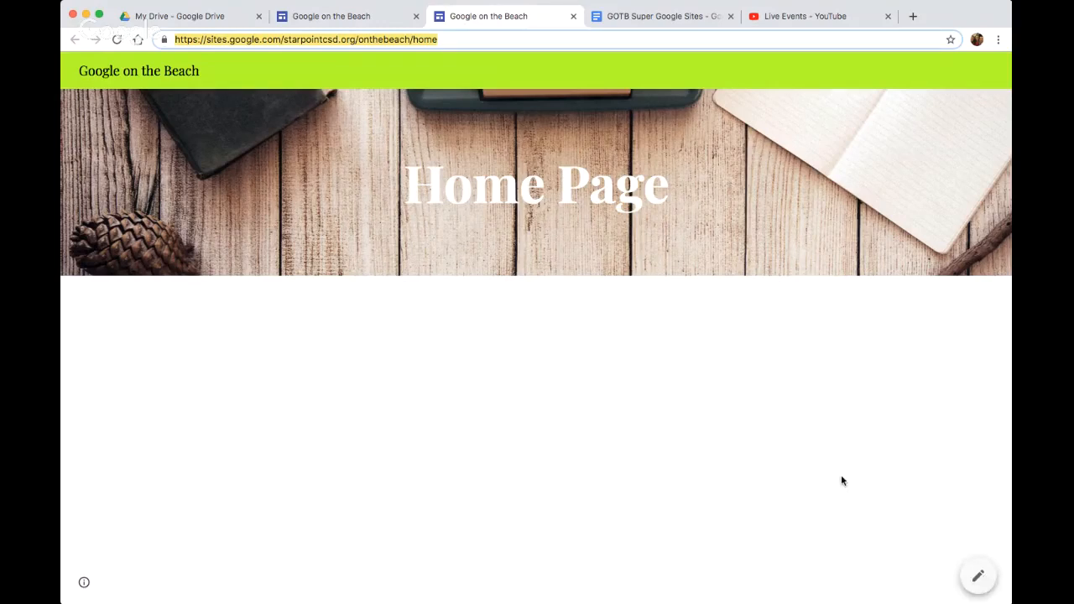
pyautogui.click(574, 17)
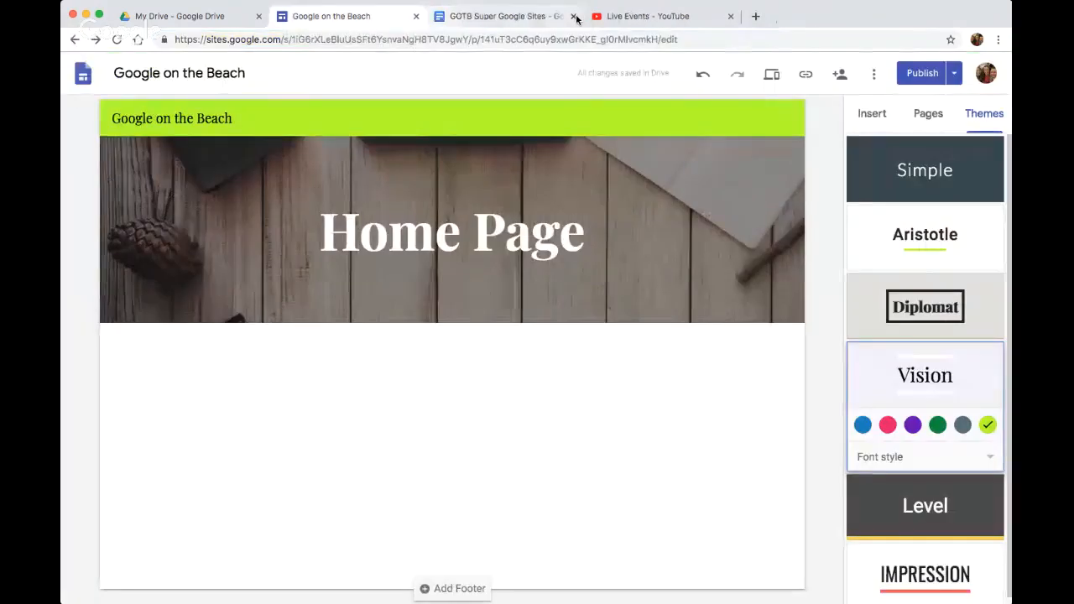
pyautogui.click(957, 75)
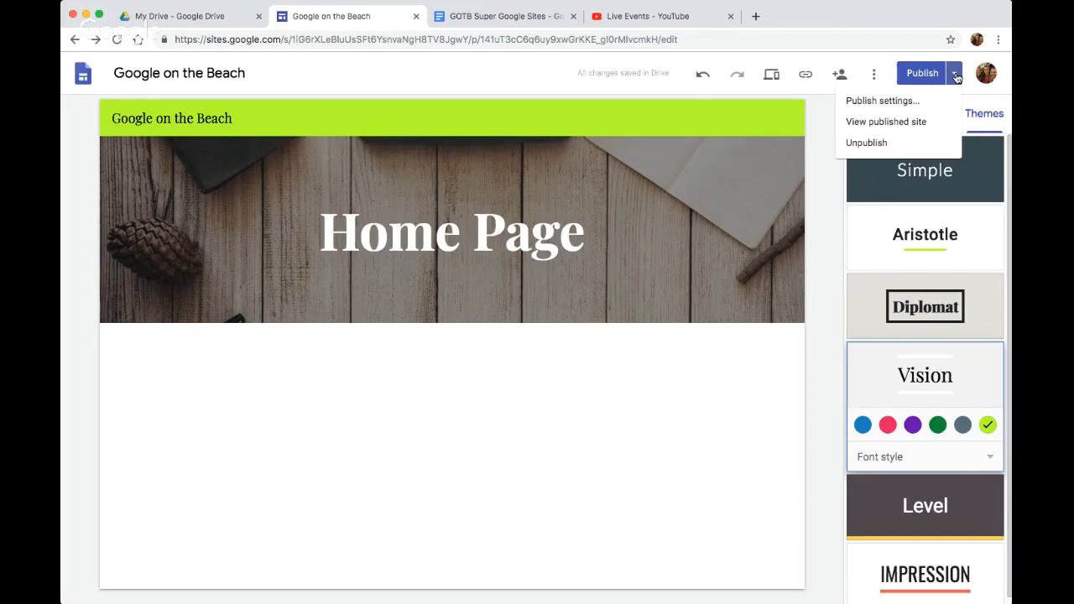
pyautogui.click(878, 79)
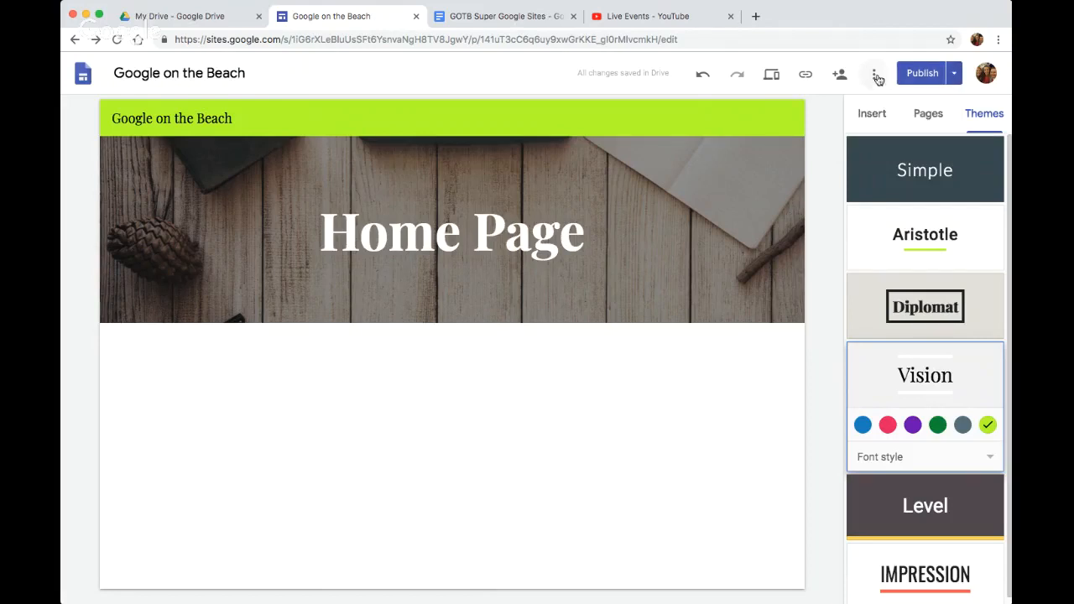
# Start adding a favicon to the site from existing images and search Google images for beach
pyautogui.click(877, 79)
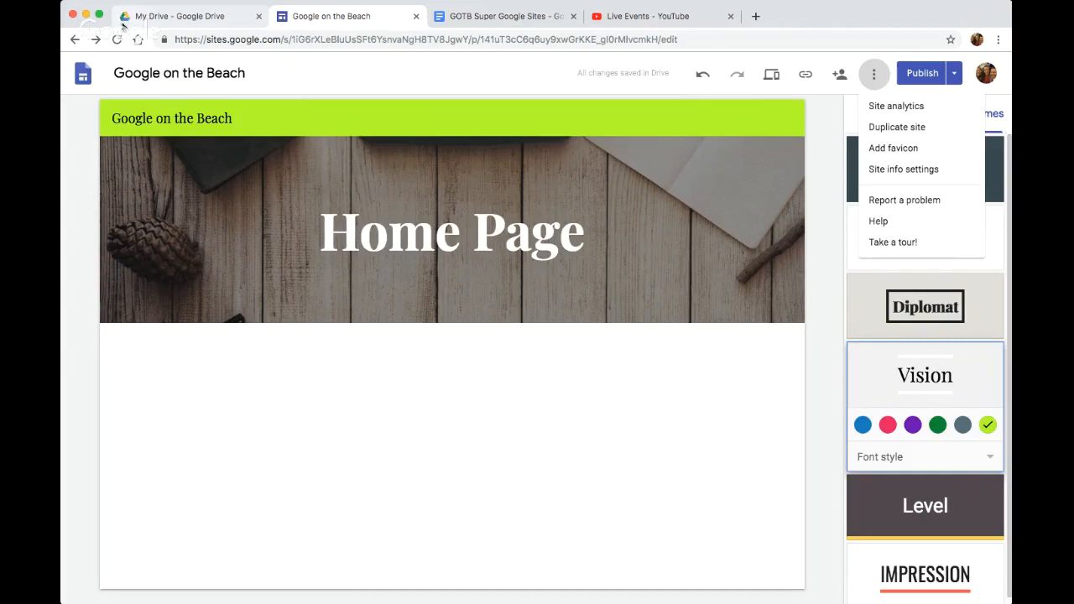
pyautogui.click(897, 148)
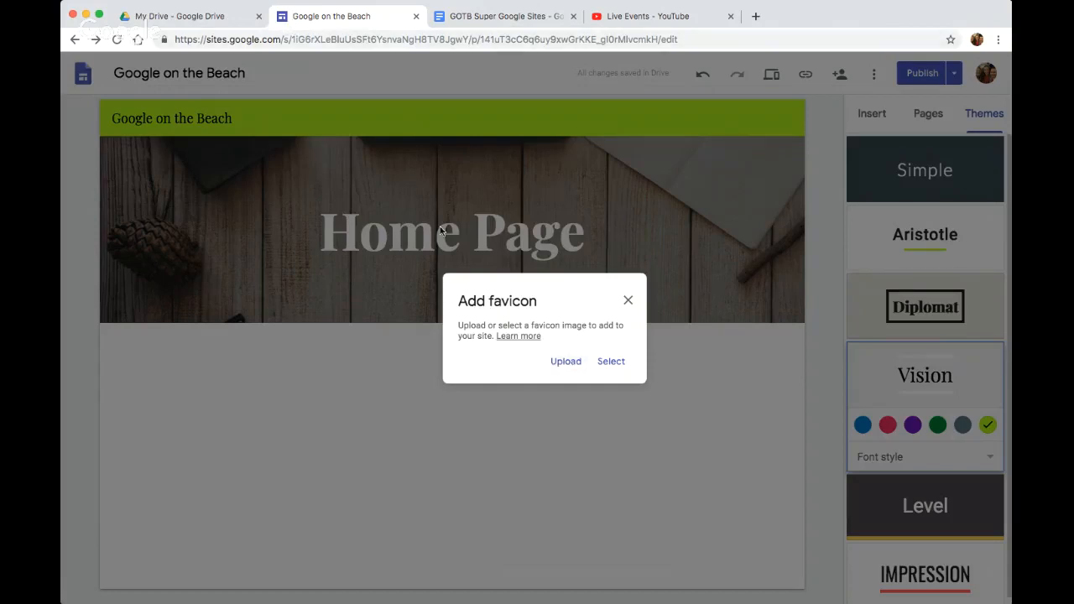
pyautogui.click(621, 357)
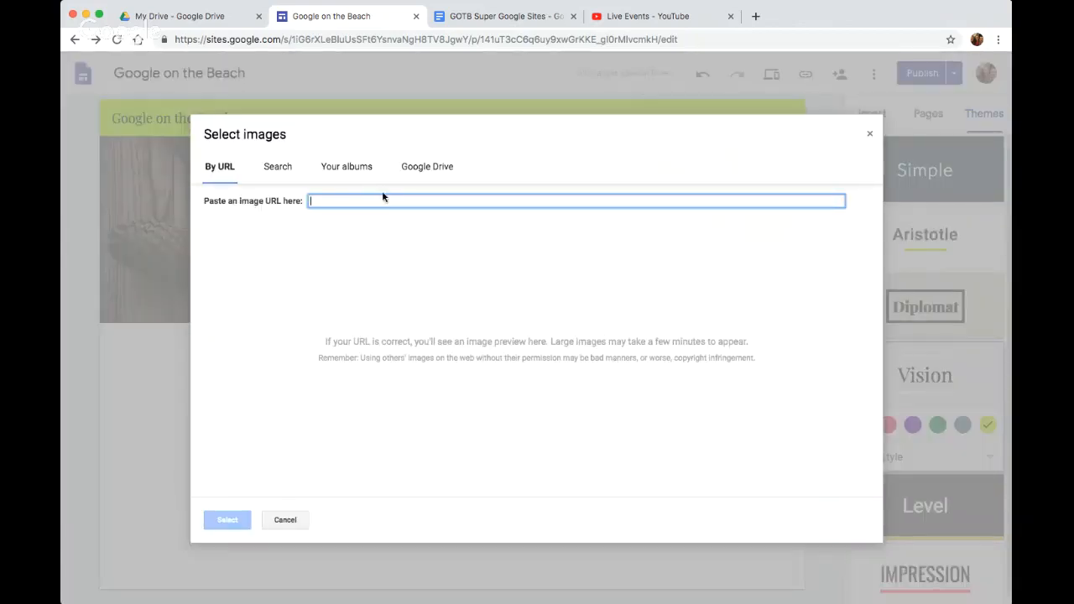
pyautogui.click(277, 167)
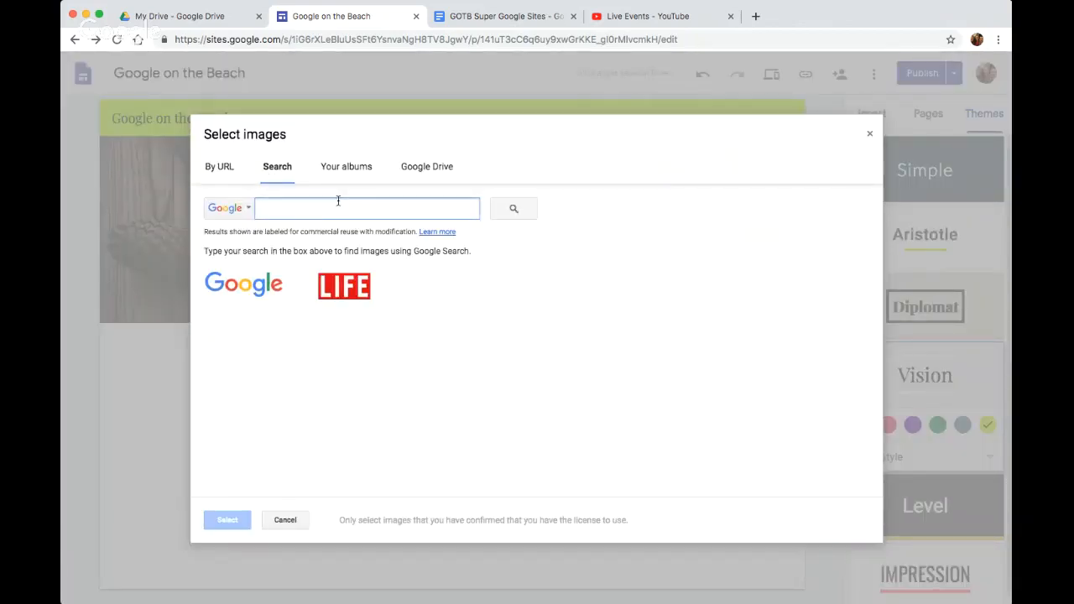
pyautogui.write('beach')
pyautogui.press('Return')
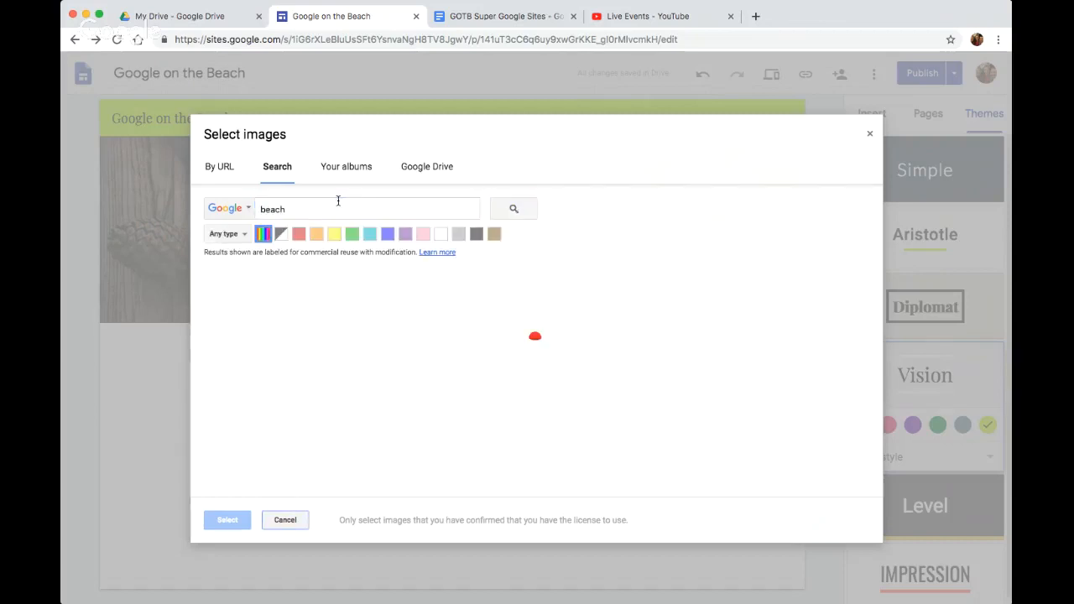
# Use the photo of waves breaking on the shore as the favicon and republish the site
pyautogui.click(356, 336)
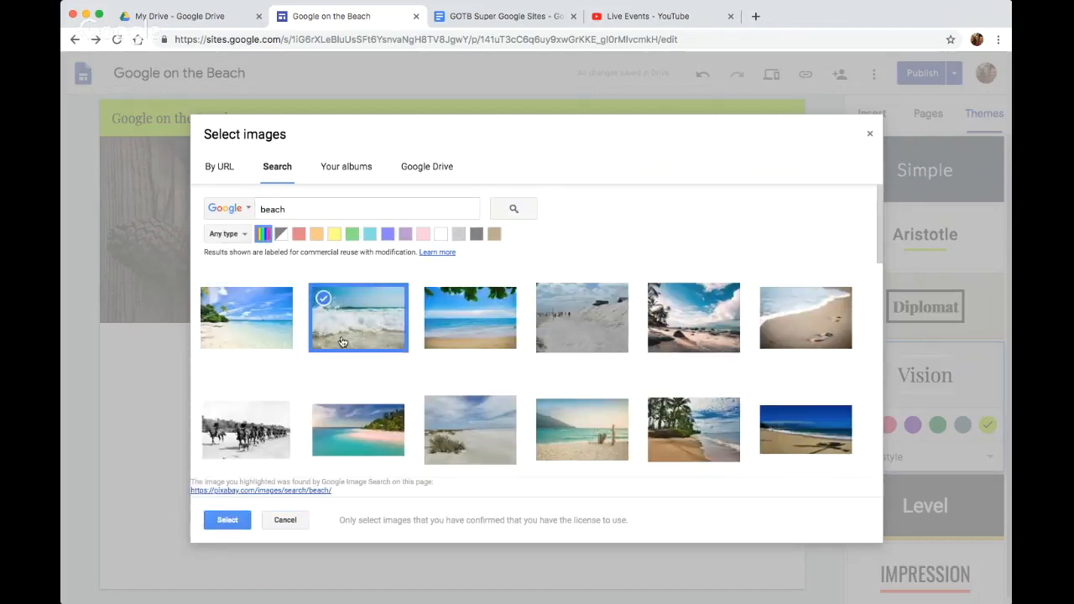
pyautogui.click(220, 517)
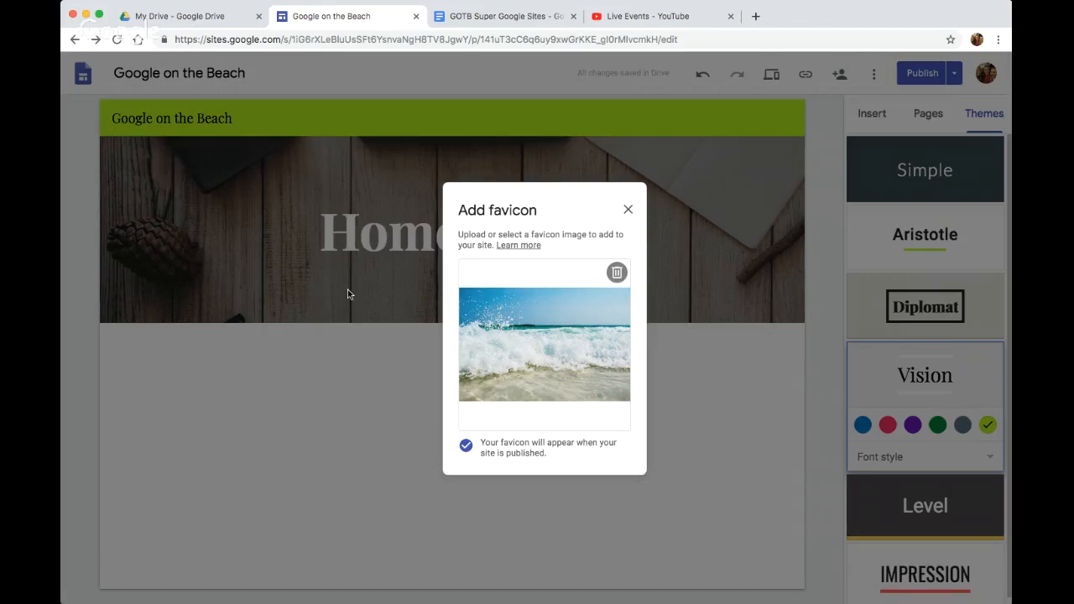
pyautogui.click(627, 212)
pyautogui.click(918, 77)
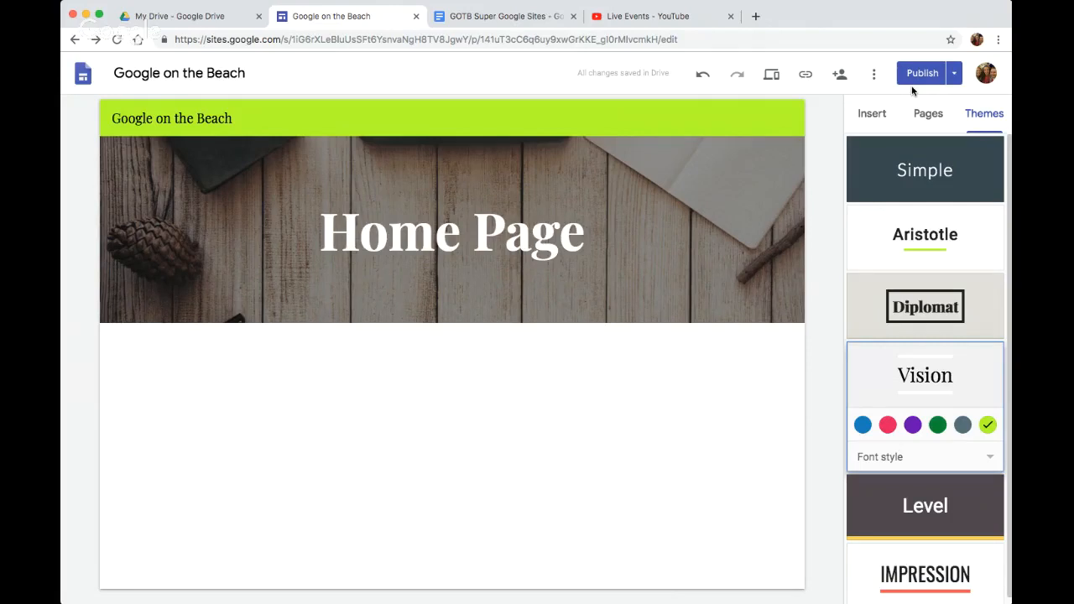
# View the published site with its favicon, close it, and look over the editor's additional site options
pyautogui.click(954, 74)
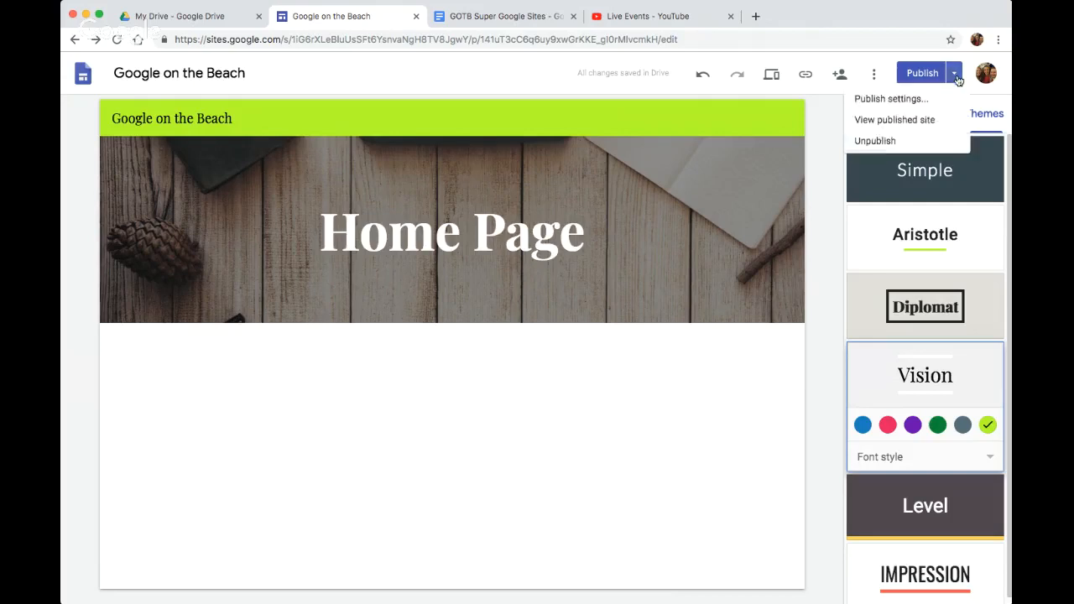
pyautogui.click(912, 123)
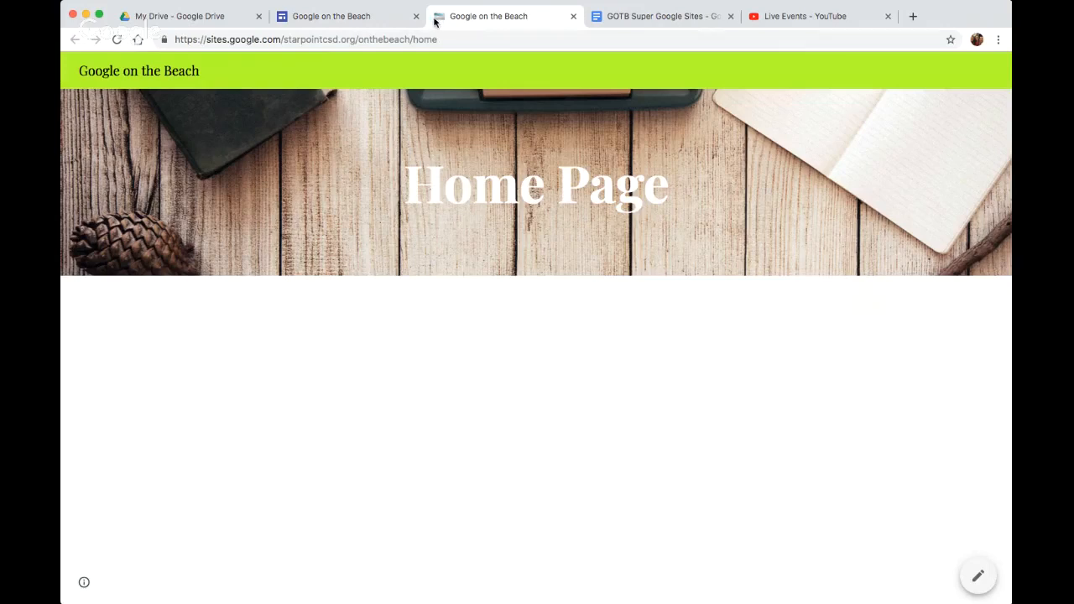
pyautogui.click(574, 16)
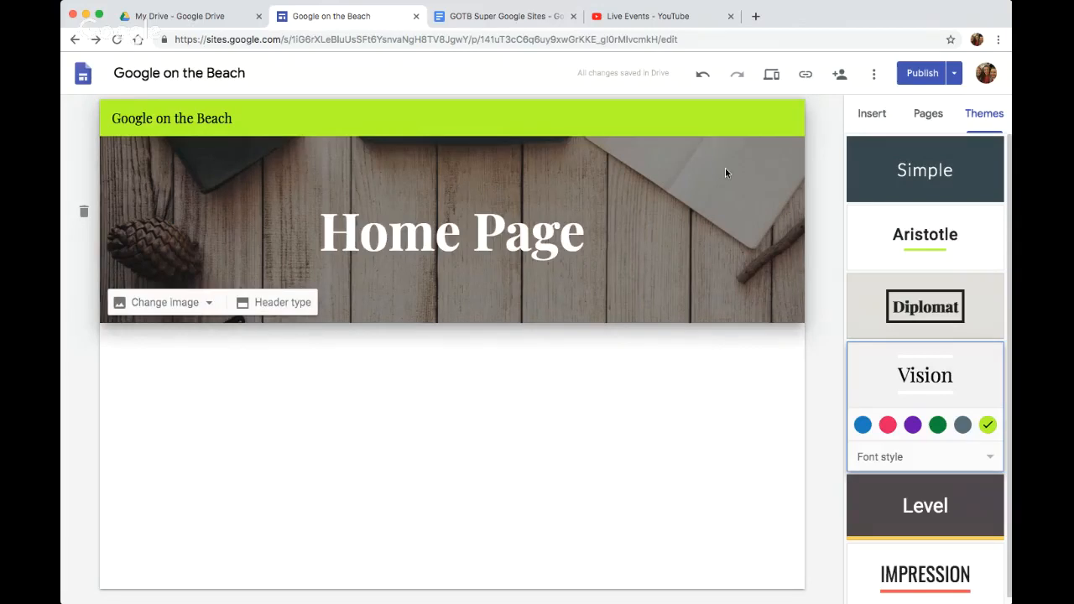
pyautogui.click(875, 76)
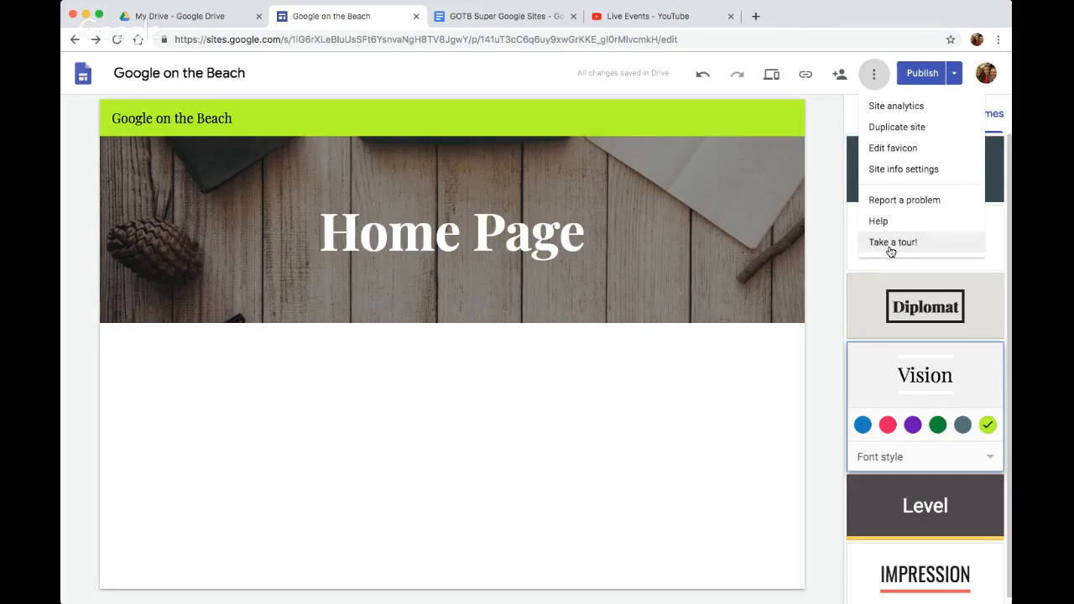
pyautogui.click(818, 204)
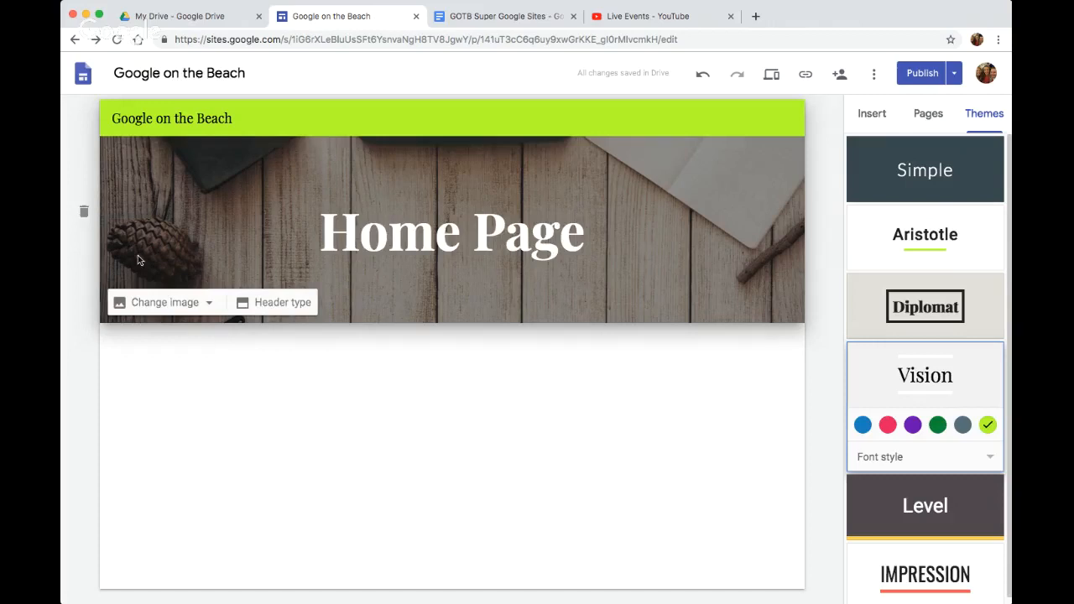
# Replace the home page's header image with the gallery picture of a hazy sunset over the sea
pyautogui.click(179, 309)
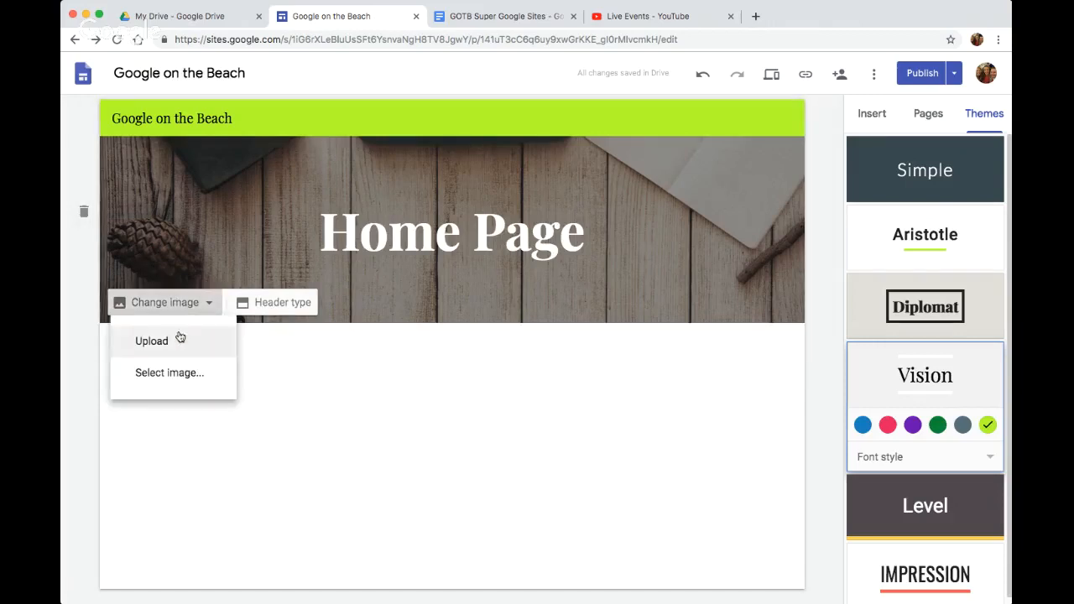
pyautogui.click(181, 381)
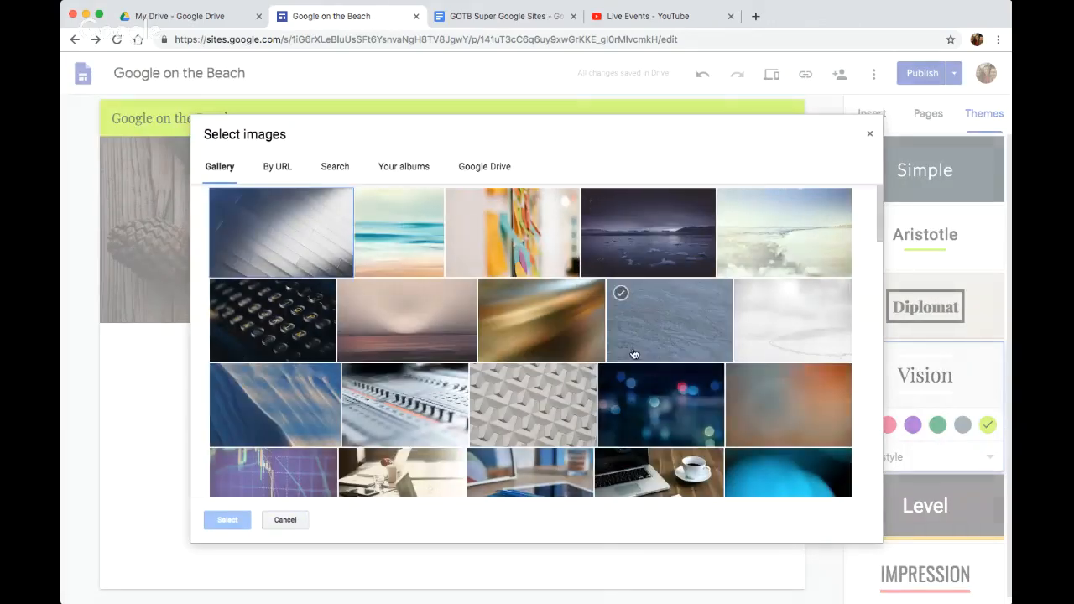
pyautogui.scroll(-5, 634, 353)
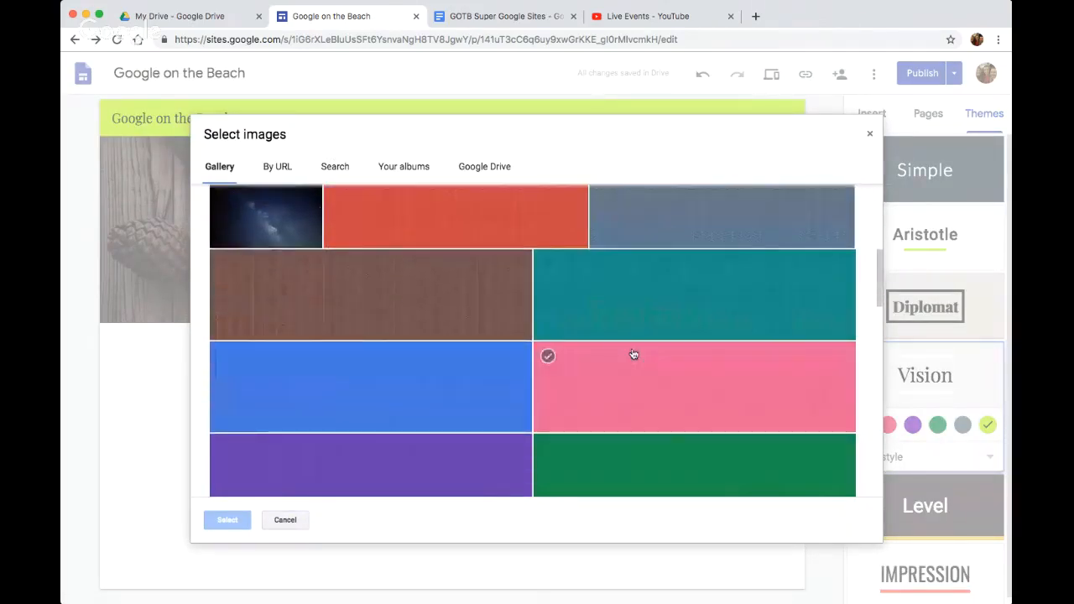
pyautogui.scroll(5, 634, 353)
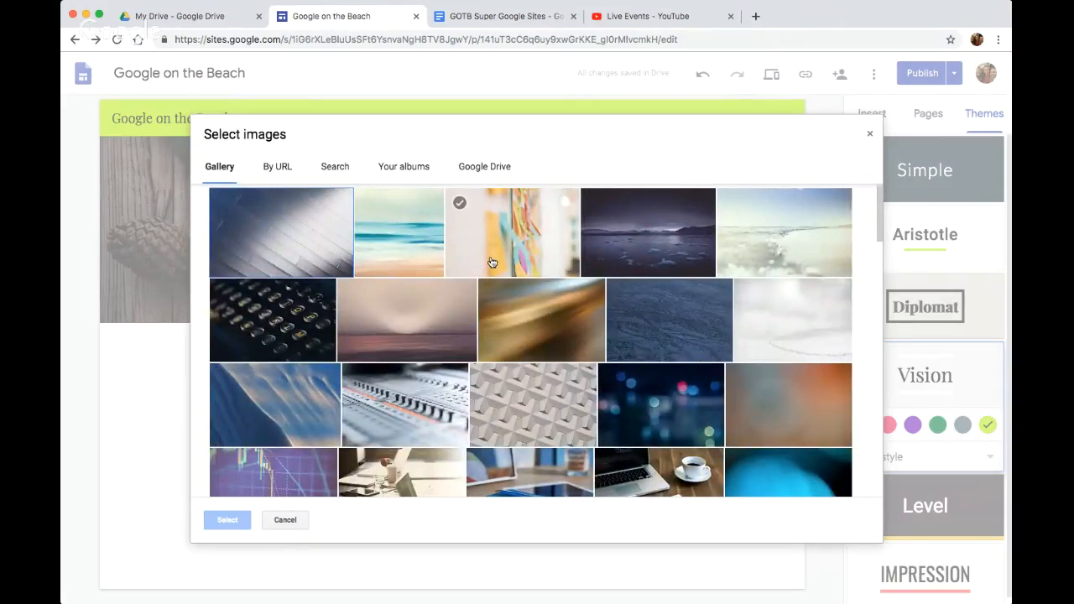
pyautogui.click(414, 334)
pyautogui.scroll(-3, 328, 403)
pyautogui.scroll(3, 330, 400)
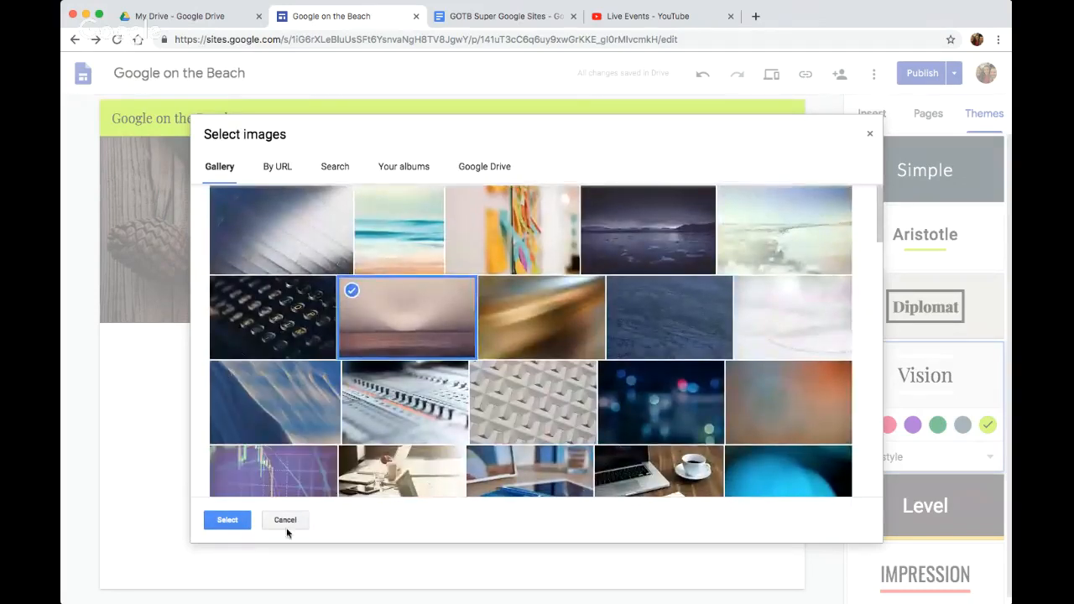
pyautogui.click(227, 520)
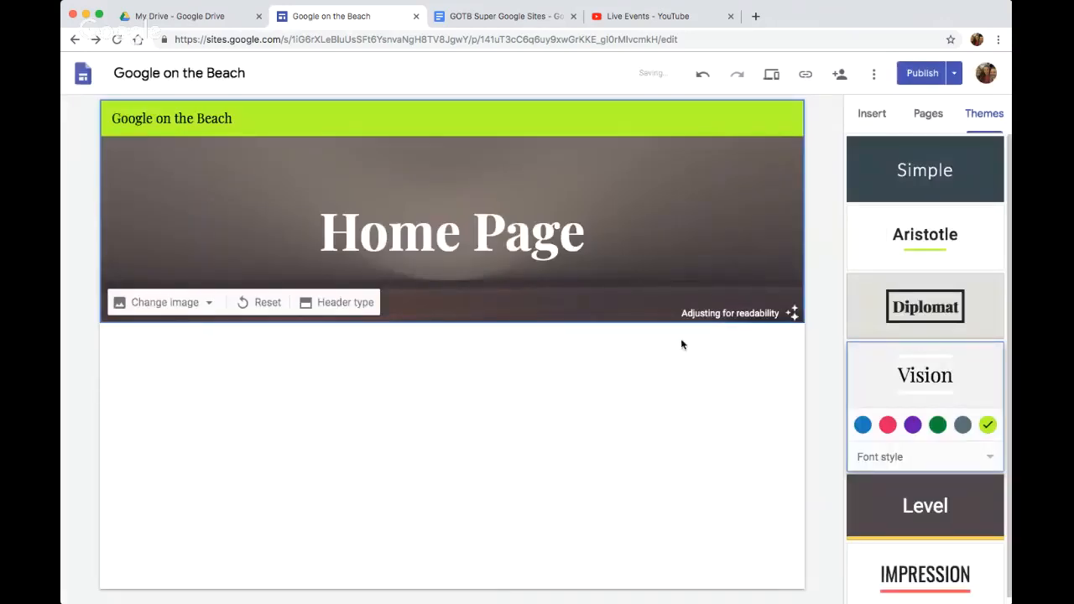
# Toggle the header image's readability adjustment off and on again to compare both looks
pyautogui.click(794, 315)
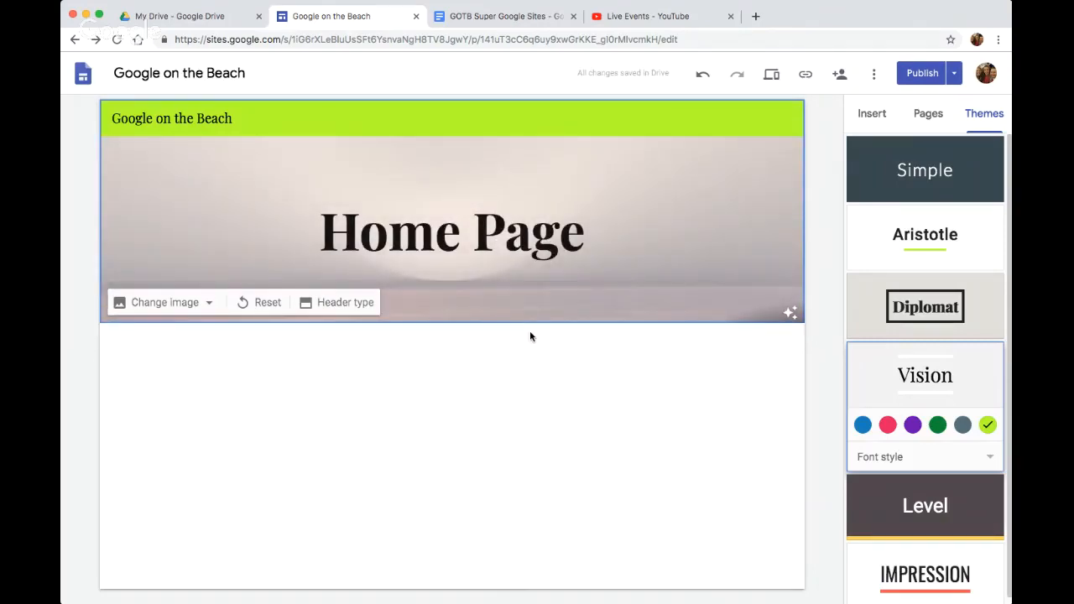
pyautogui.click(790, 315)
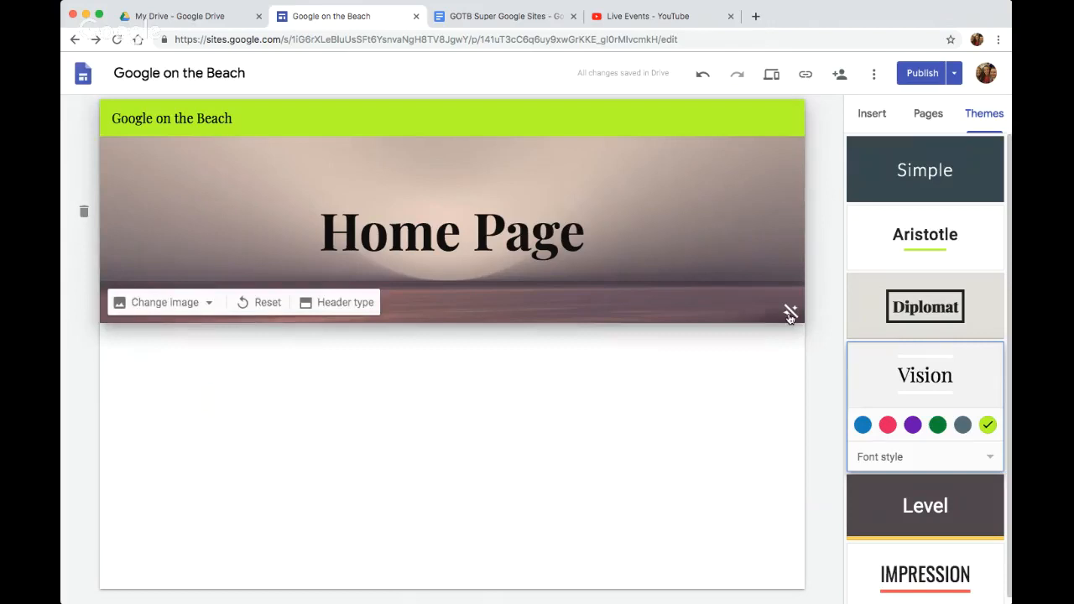
pyautogui.click(789, 315)
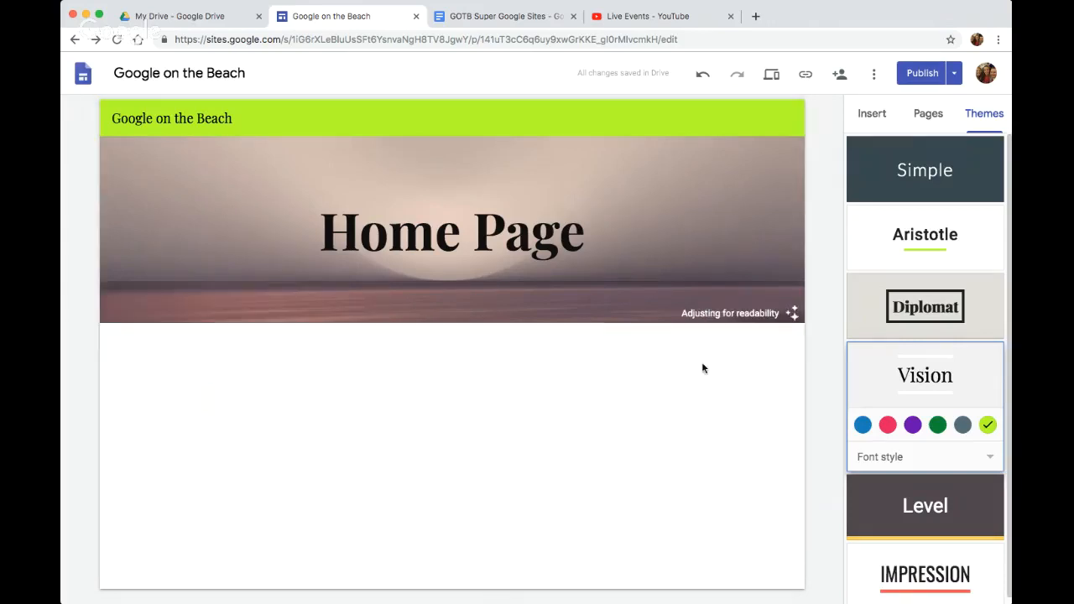
# Try the Heading style on the Home Page text, return it to Title, and reset the header image to the theme's default
pyautogui.click(439, 233)
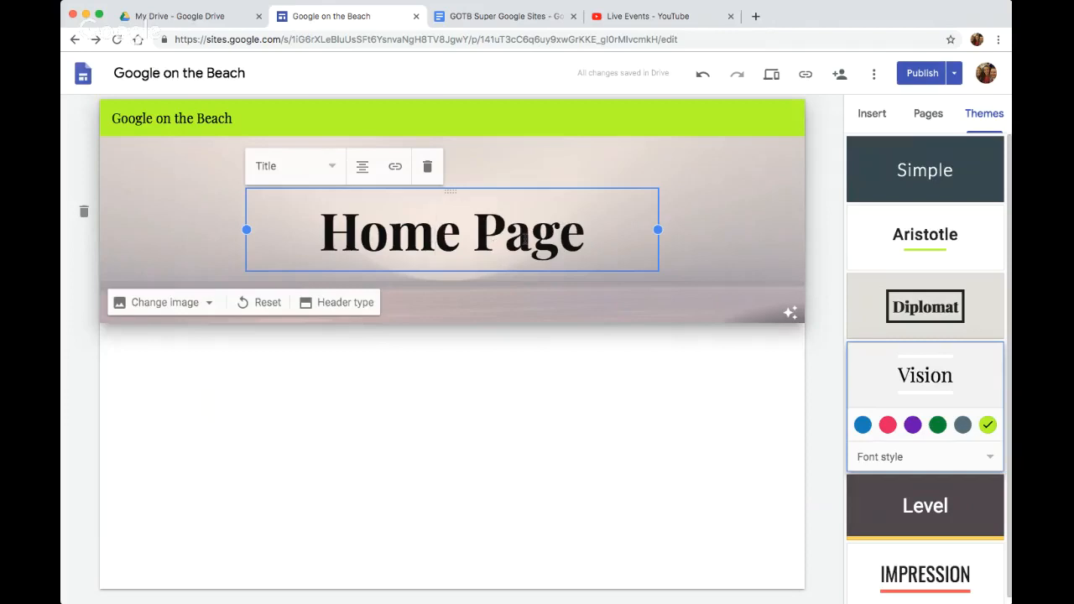
pyautogui.click(595, 235)
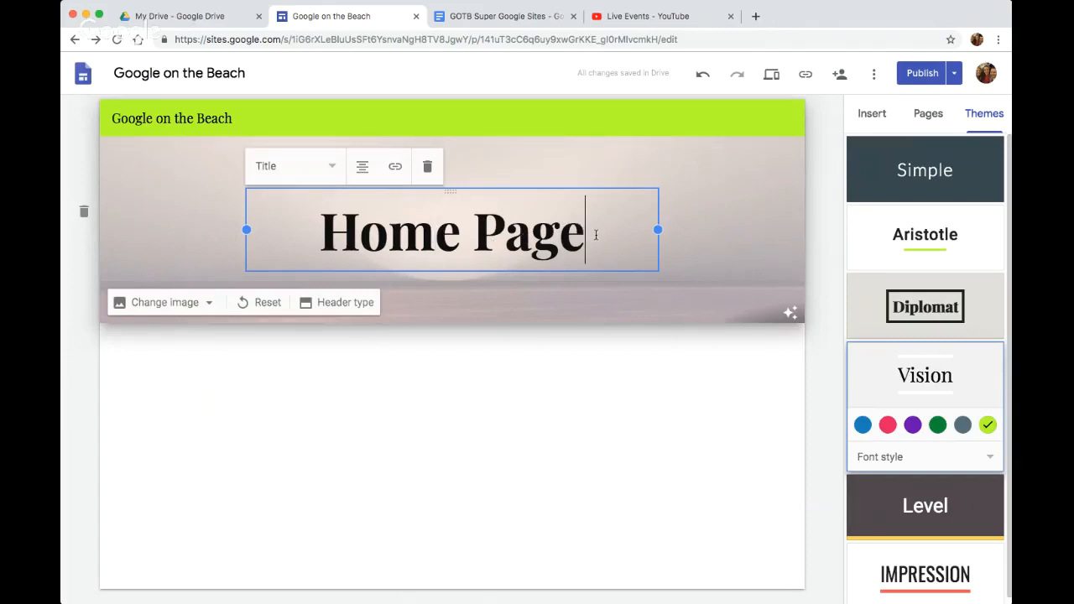
pyautogui.click(329, 172)
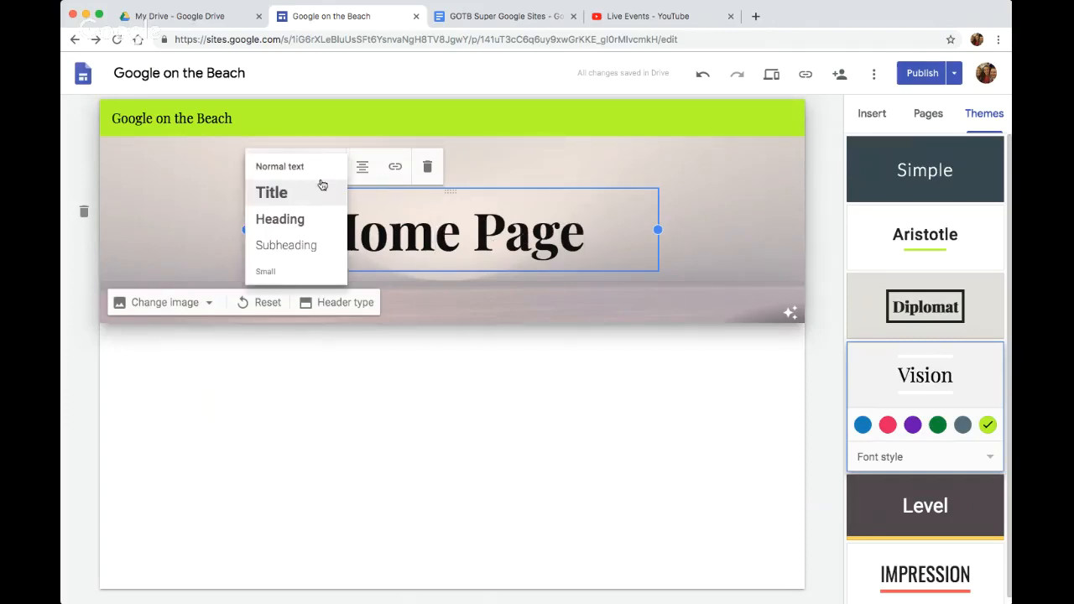
pyautogui.click(320, 220)
pyautogui.click(326, 198)
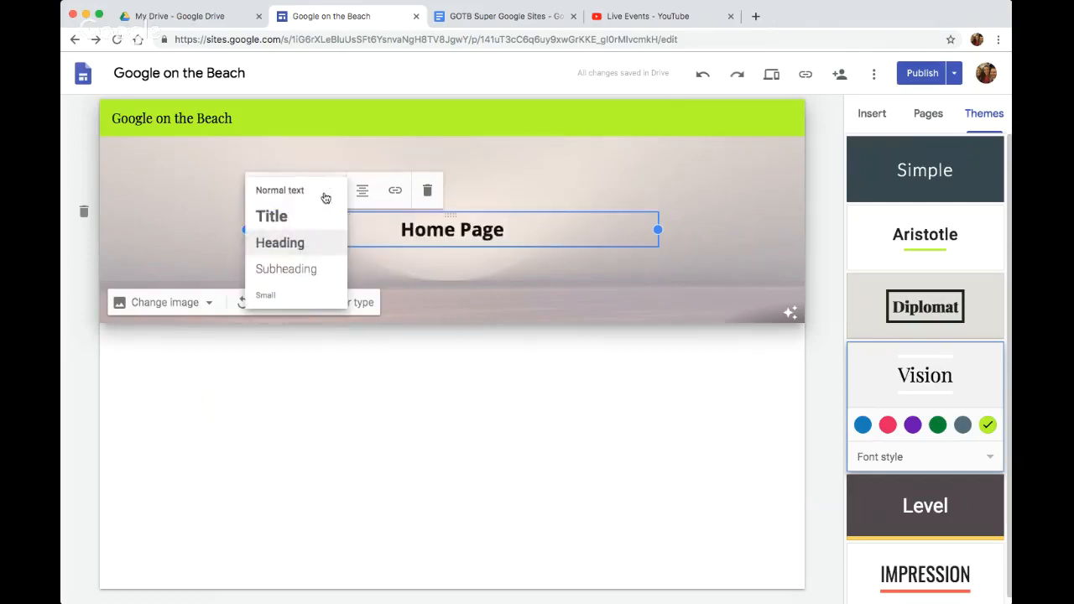
pyautogui.click(288, 218)
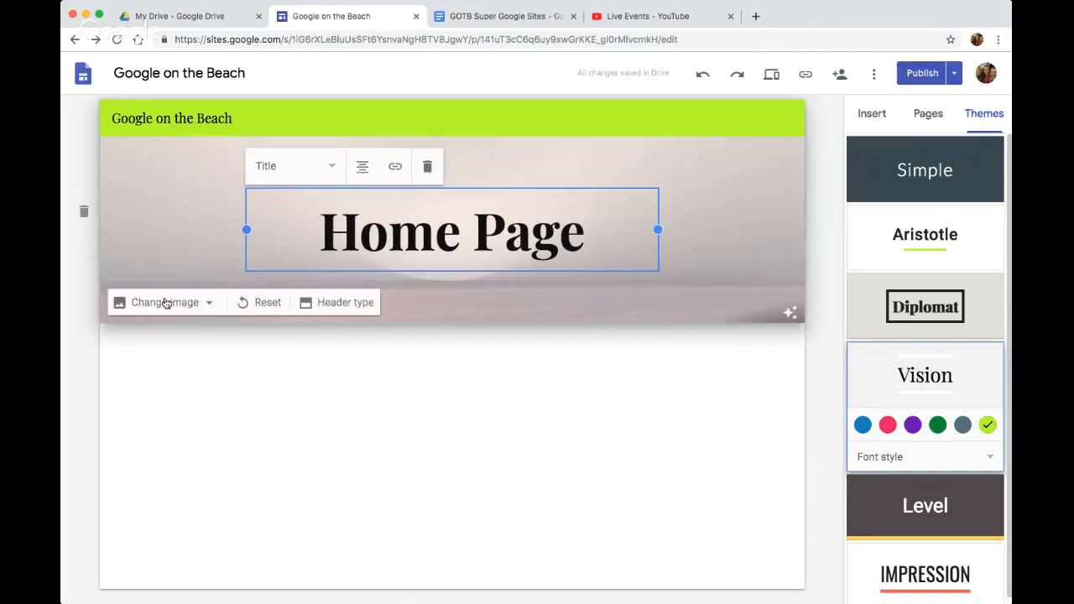
pyautogui.click(249, 306)
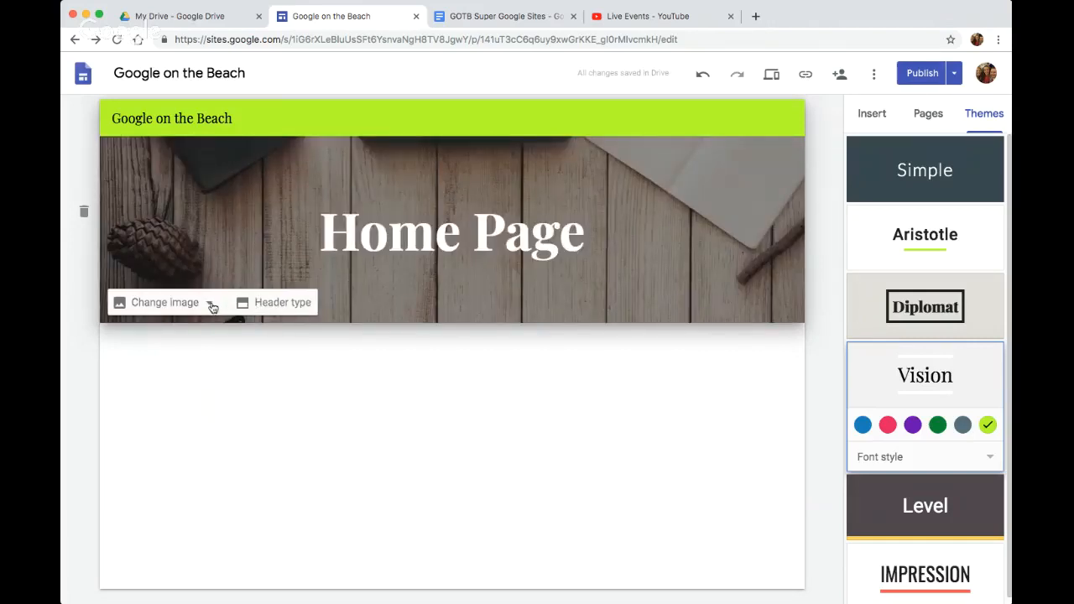
# Try the Cover, Large banner, Banner and Title only header types on the home page
pyautogui.click(269, 304)
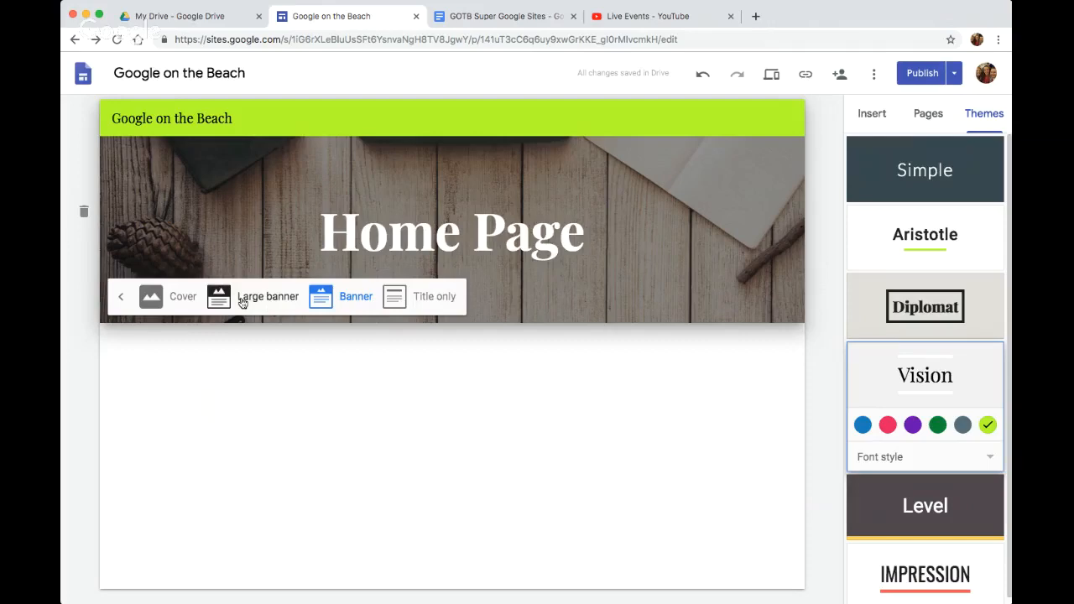
pyautogui.click(155, 300)
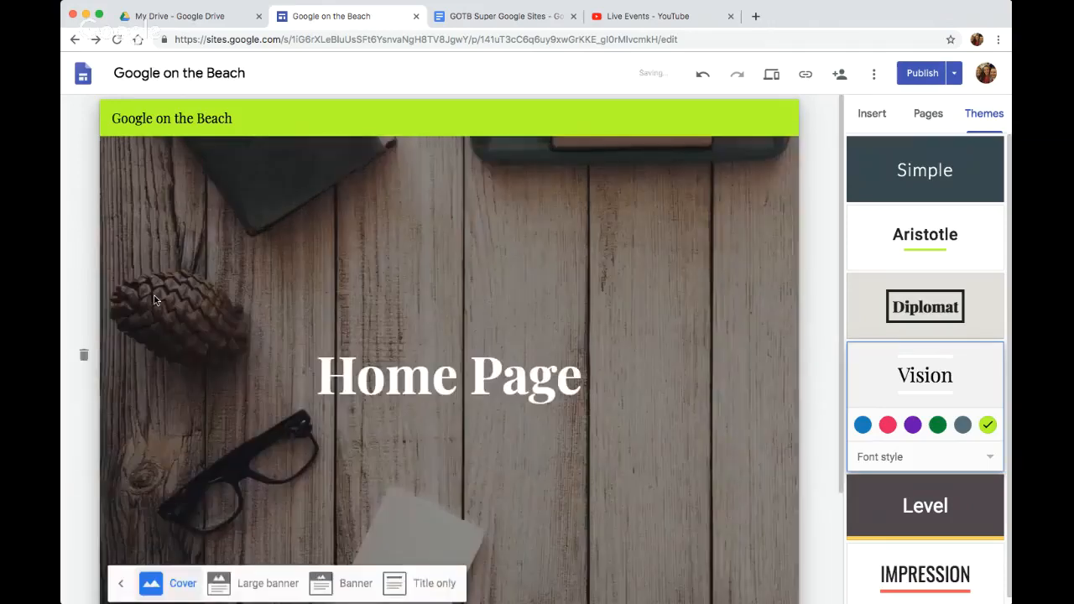
pyautogui.click(266, 581)
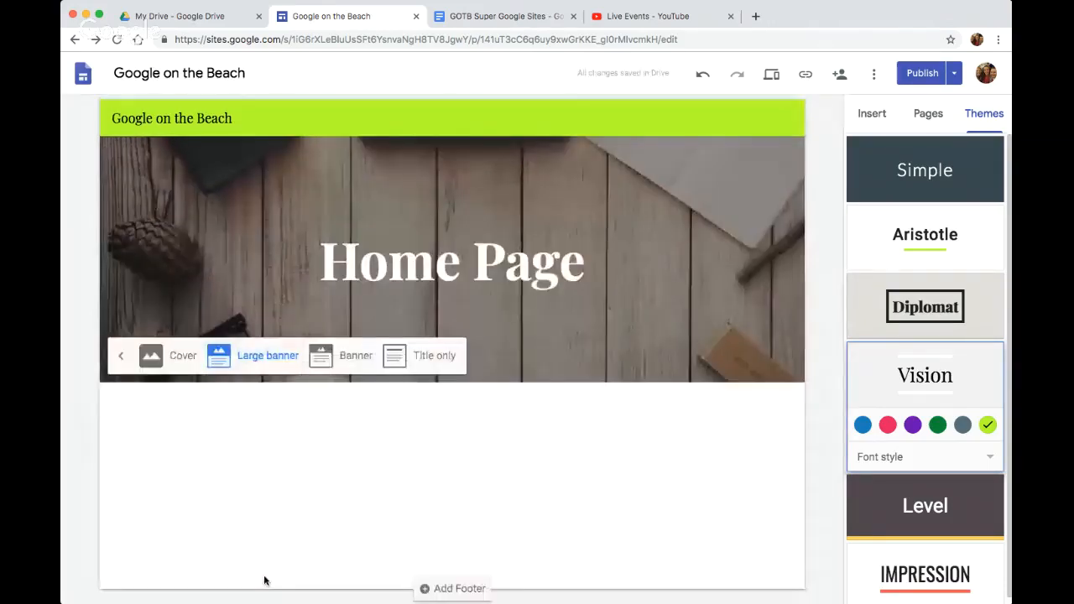
pyautogui.click(354, 357)
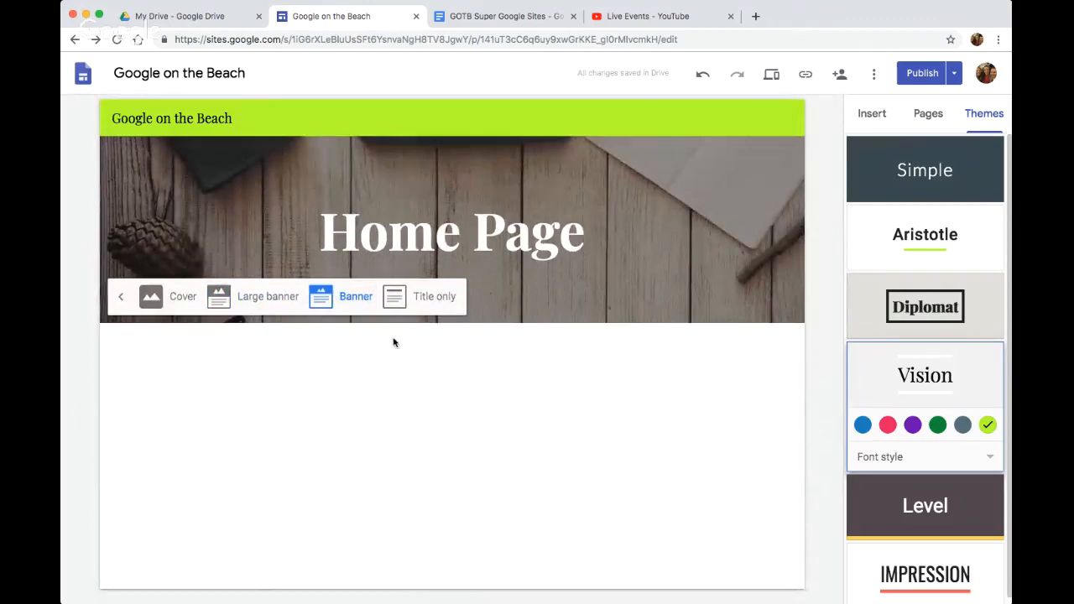
pyautogui.click(422, 299)
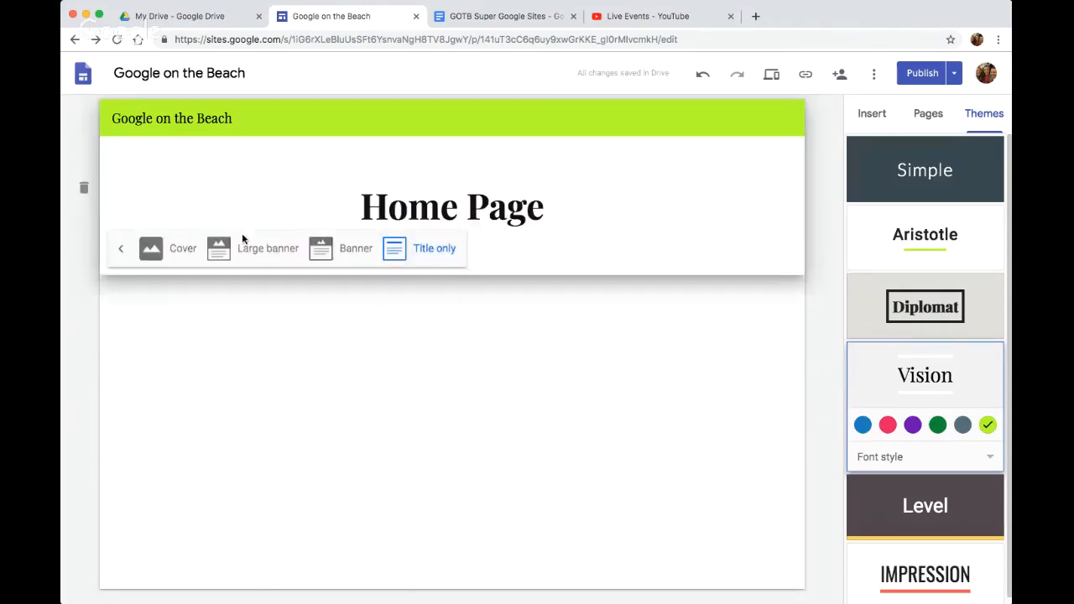
# Switch the home page header to Large banner, change it to Cover, and look over the full-height header
pyautogui.click(265, 249)
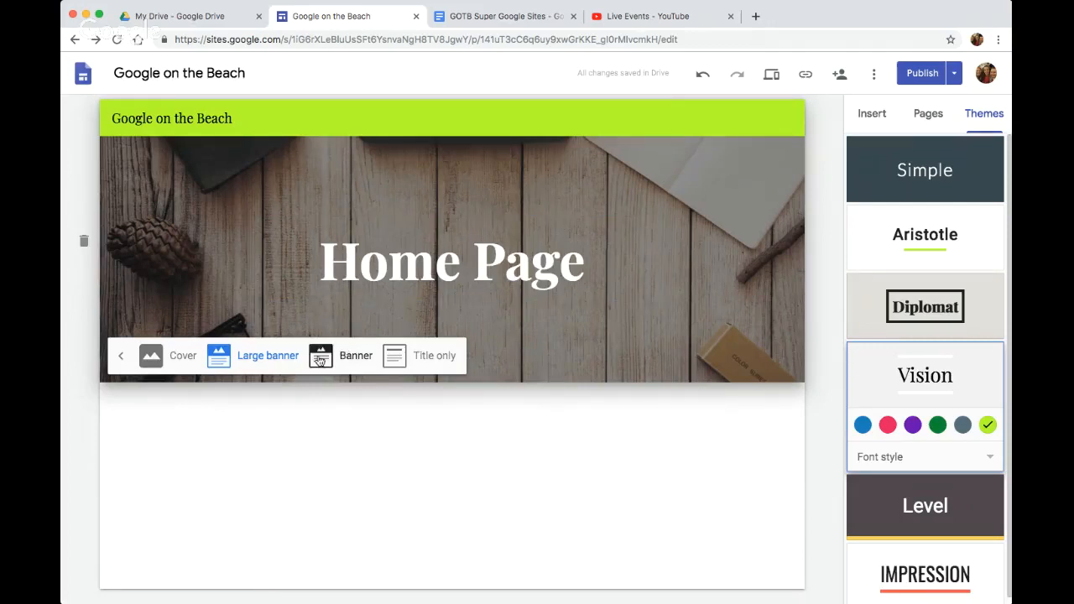
pyautogui.click(152, 355)
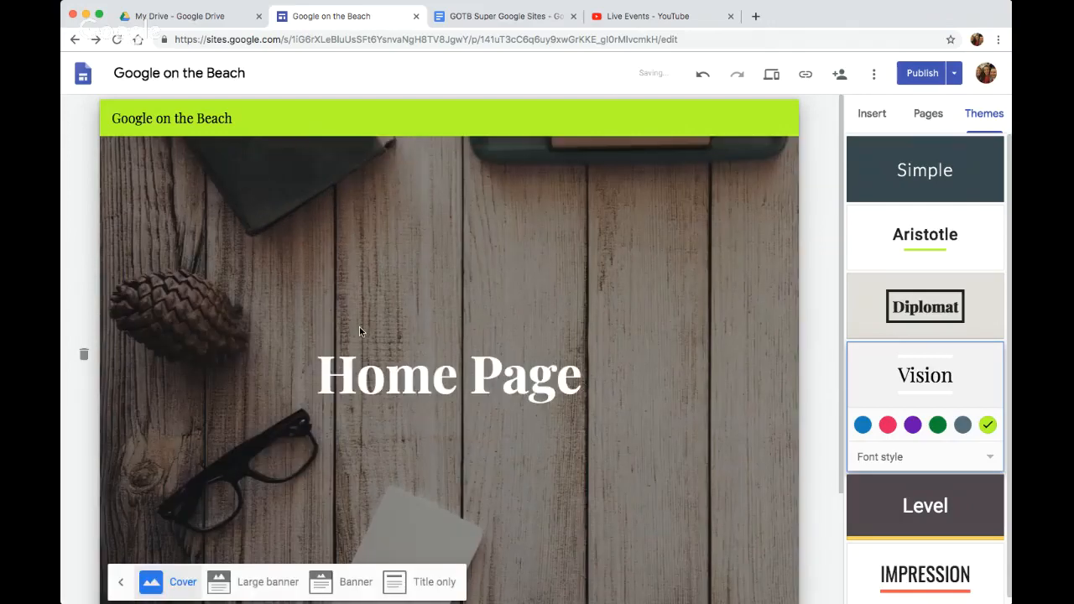
pyautogui.scroll(-2, 360, 327)
pyautogui.scroll(2, 362, 325)
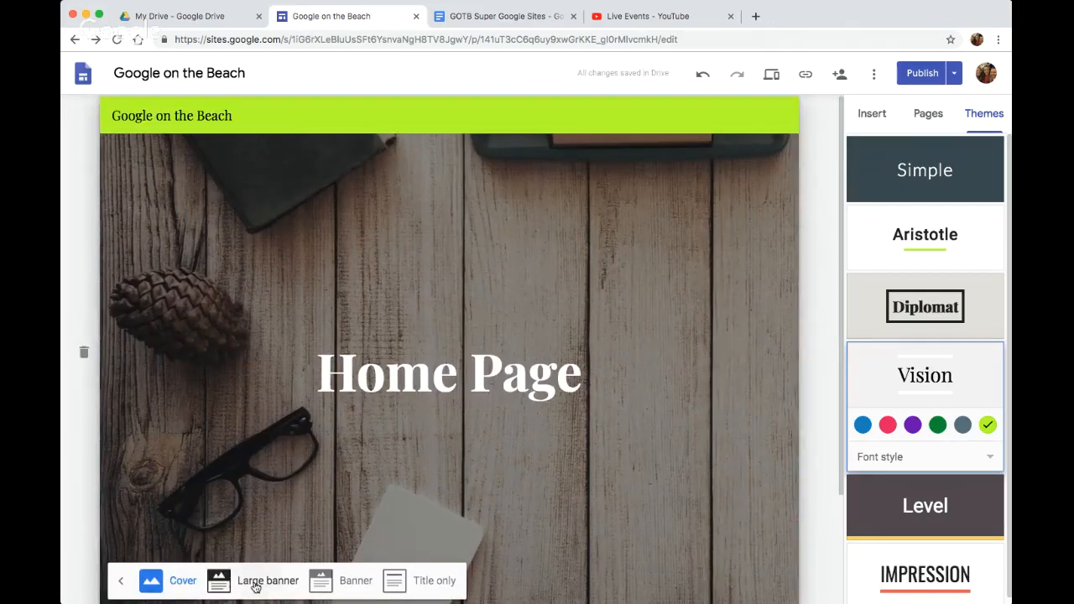
# Set the home page header type to Large banner
pyautogui.click(256, 584)
pyautogui.click(351, 357)
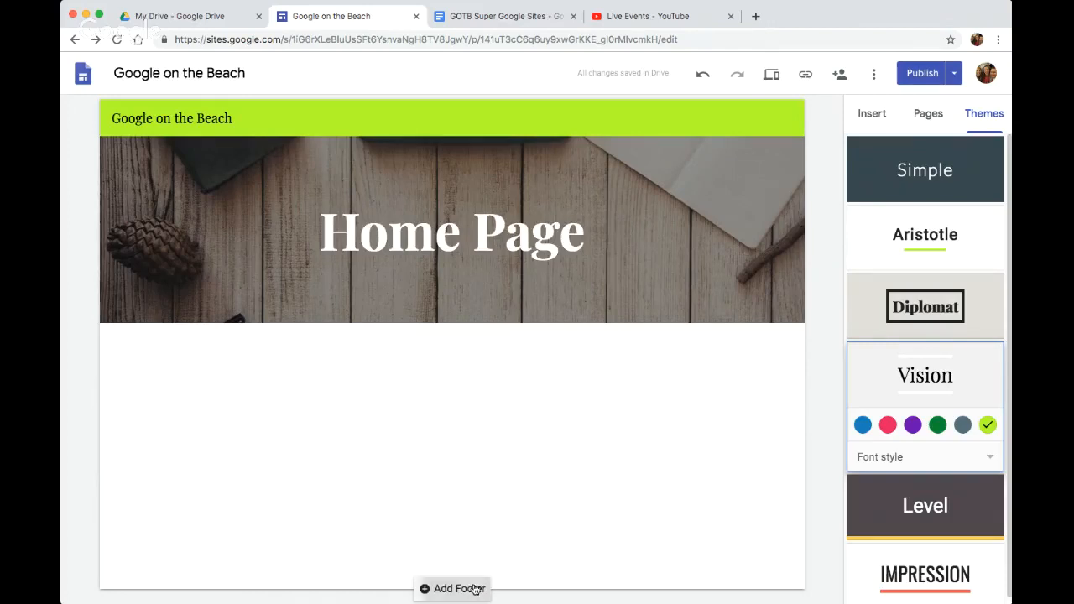
# Add a footer to the site containing the contact person's full name and phone extension
pyautogui.click(475, 590)
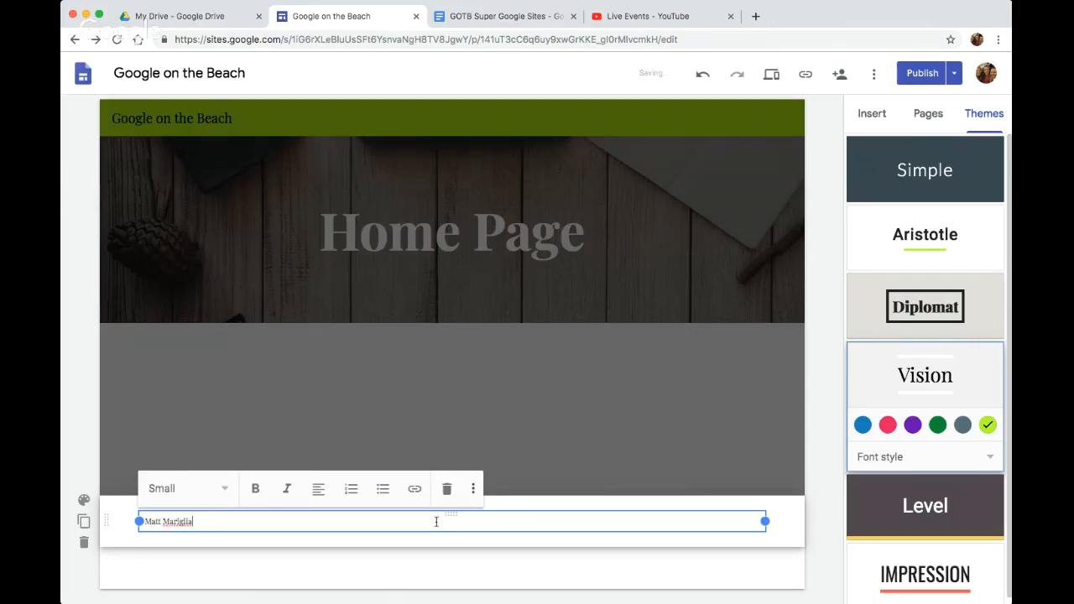
pyautogui.write('ext. 5555')
pyautogui.click(528, 571)
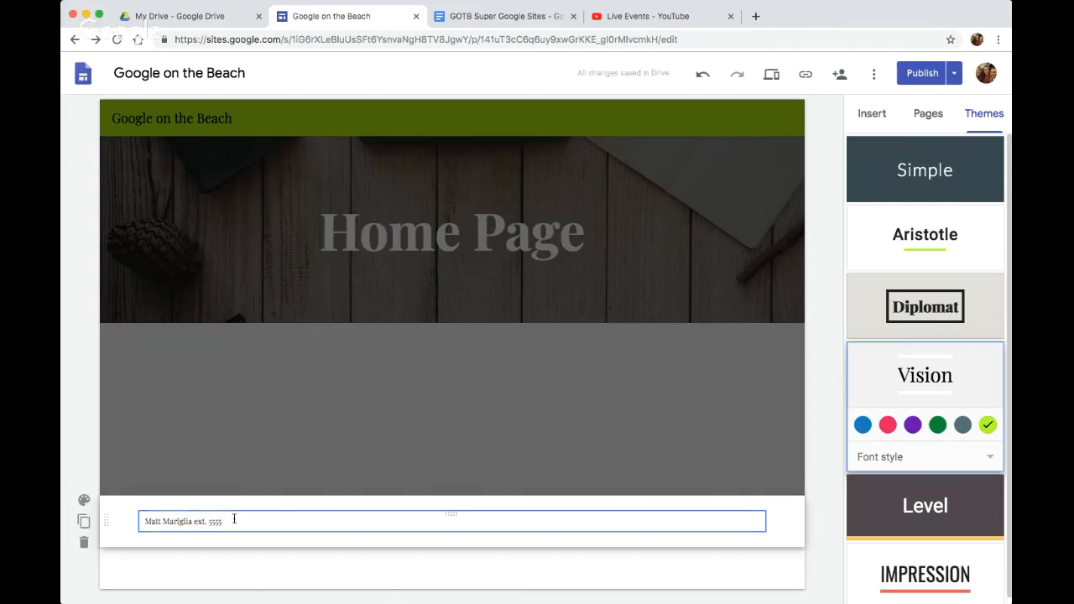
# Look over the footer's section style options, duplicate the footer section, and delete the duplicate
pyautogui.click(84, 503)
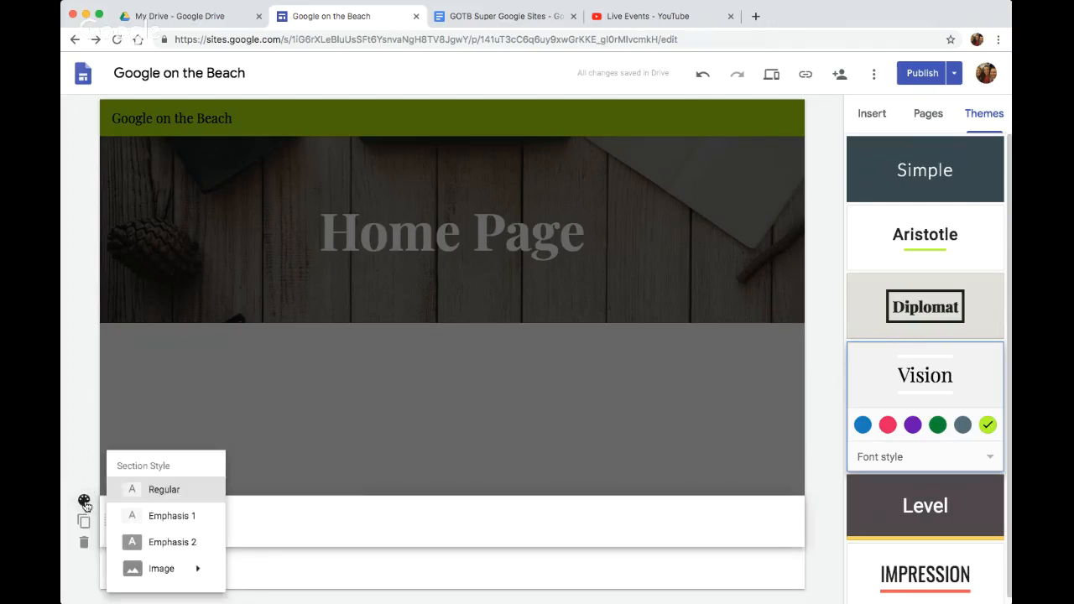
pyautogui.moveTo(160, 568)
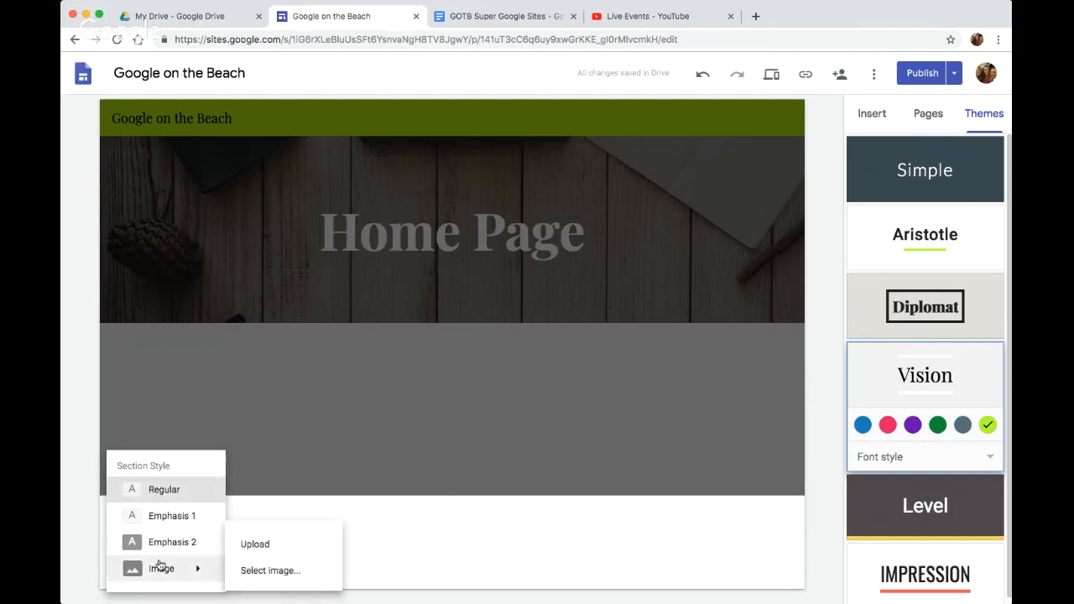
pyautogui.click(83, 522)
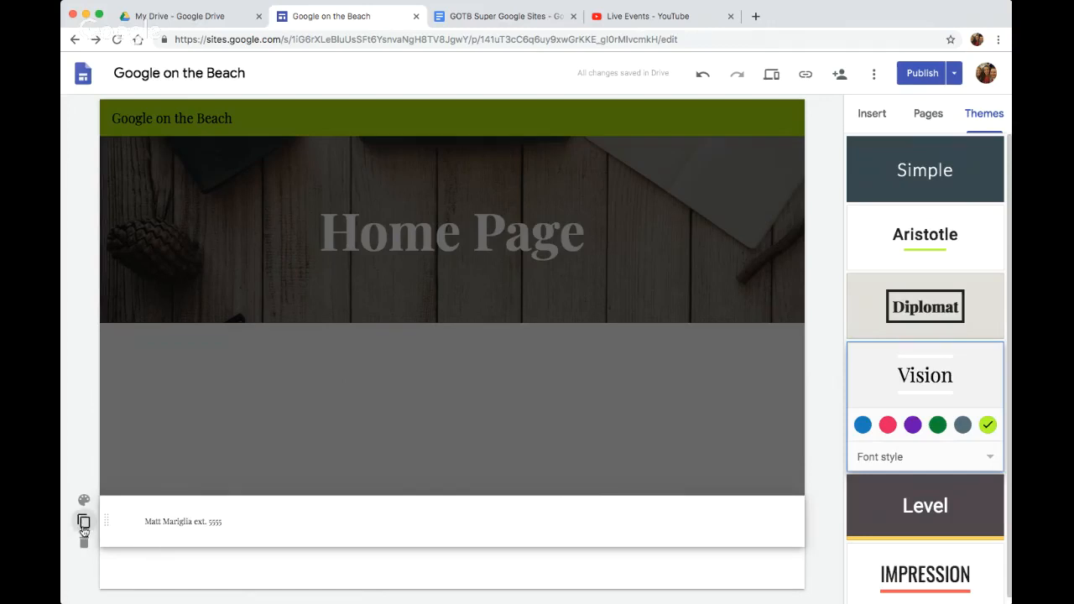
pyautogui.click(83, 521)
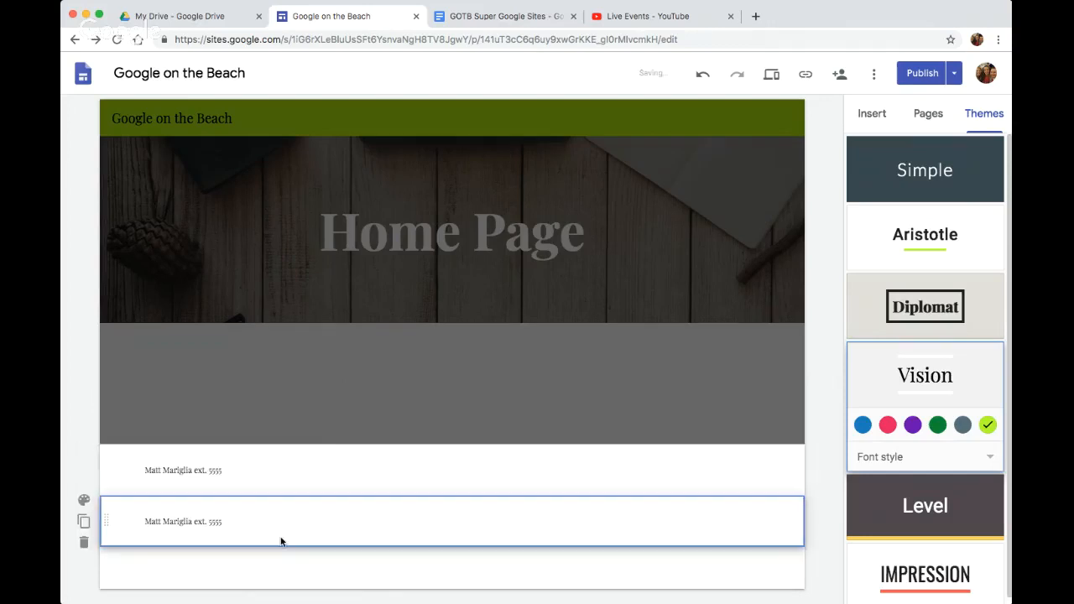
pyautogui.click(85, 543)
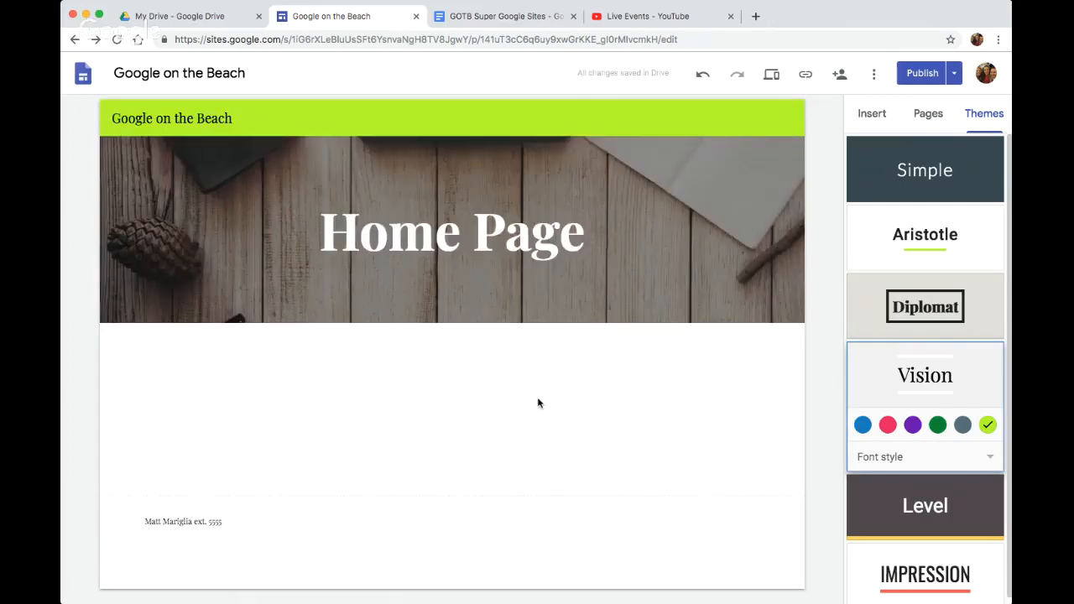
# Examine the available insert options and the on-page insert wheel, and check the Adding Content topic in the Google Docs lesson document
pyautogui.click(877, 119)
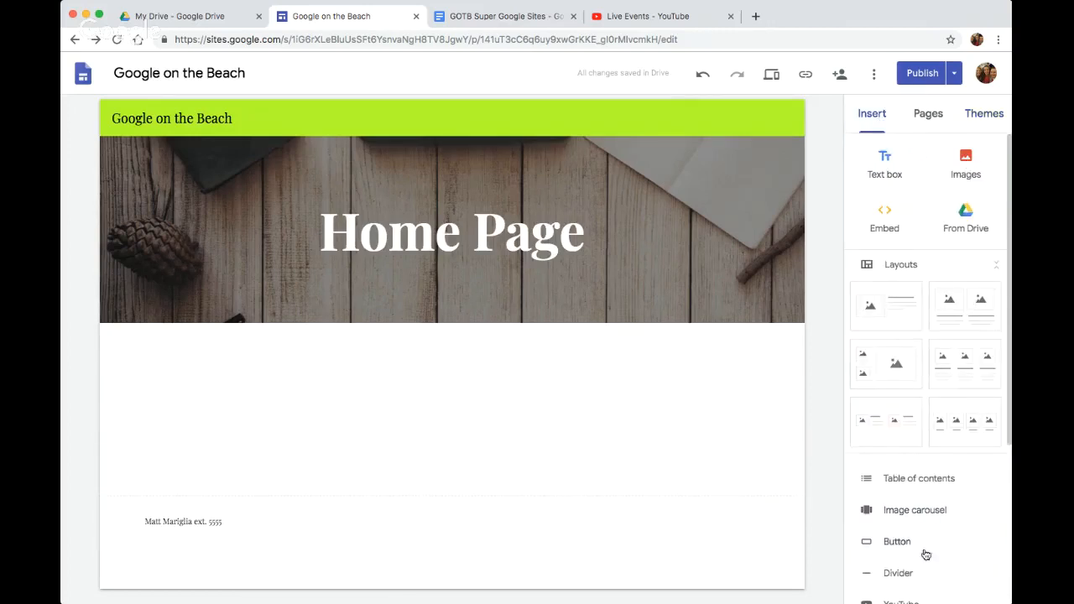
pyautogui.doubleClick(424, 407)
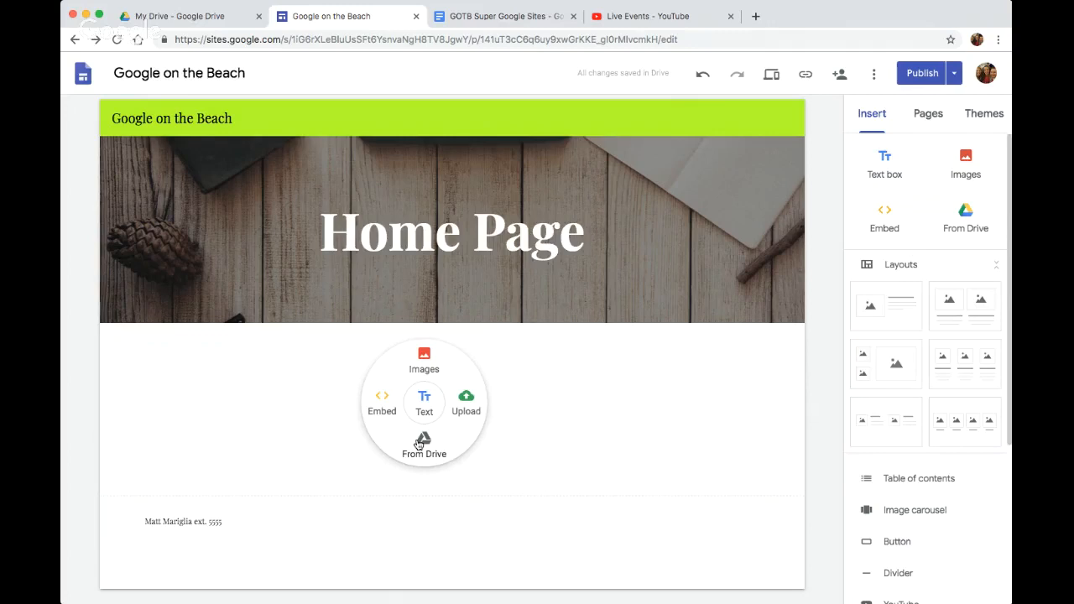
pyautogui.click(481, 24)
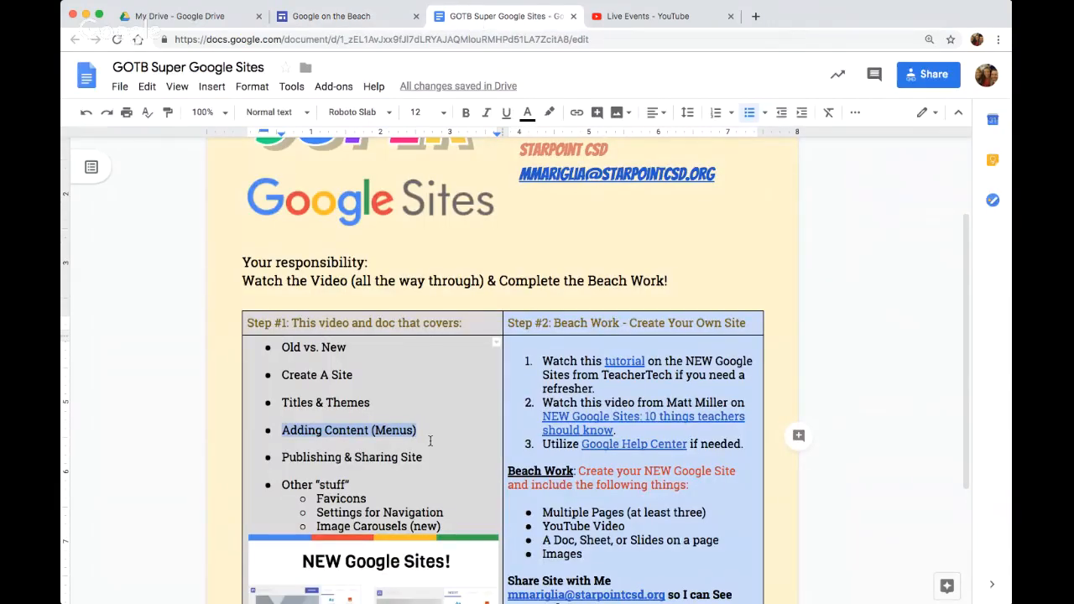
pyautogui.click(348, 16)
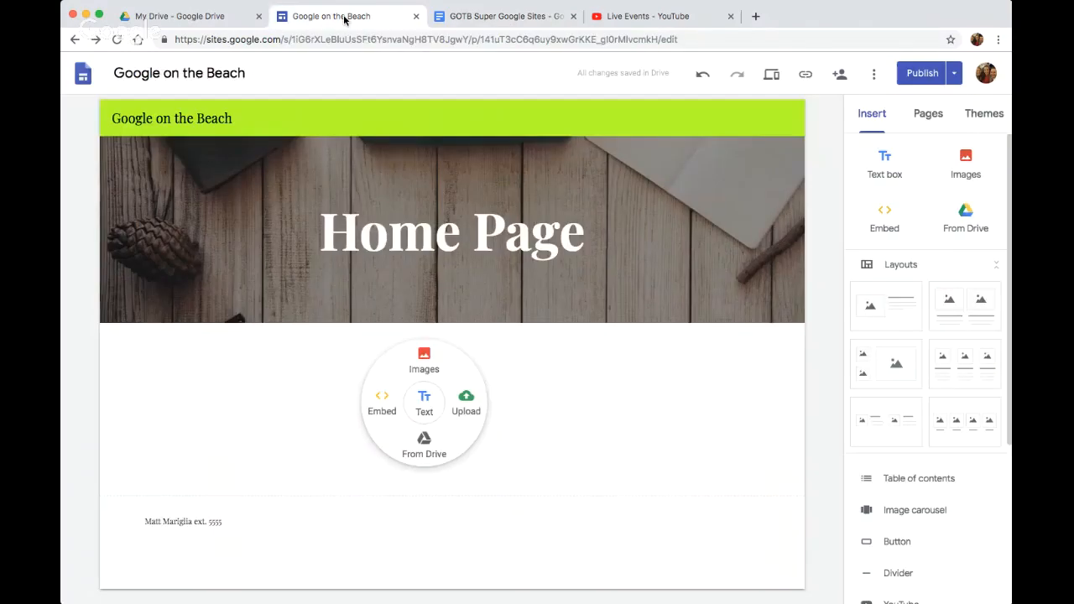
pyautogui.click(722, 372)
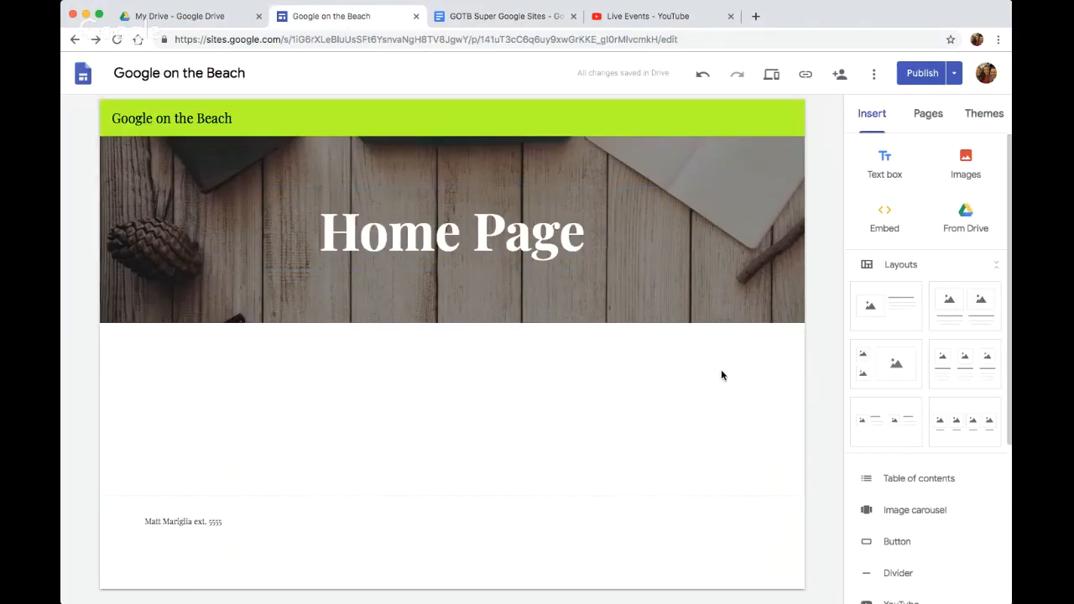
# Insert a text box below the home page header and enter "Introduction" in the Normal text style
pyautogui.click(885, 171)
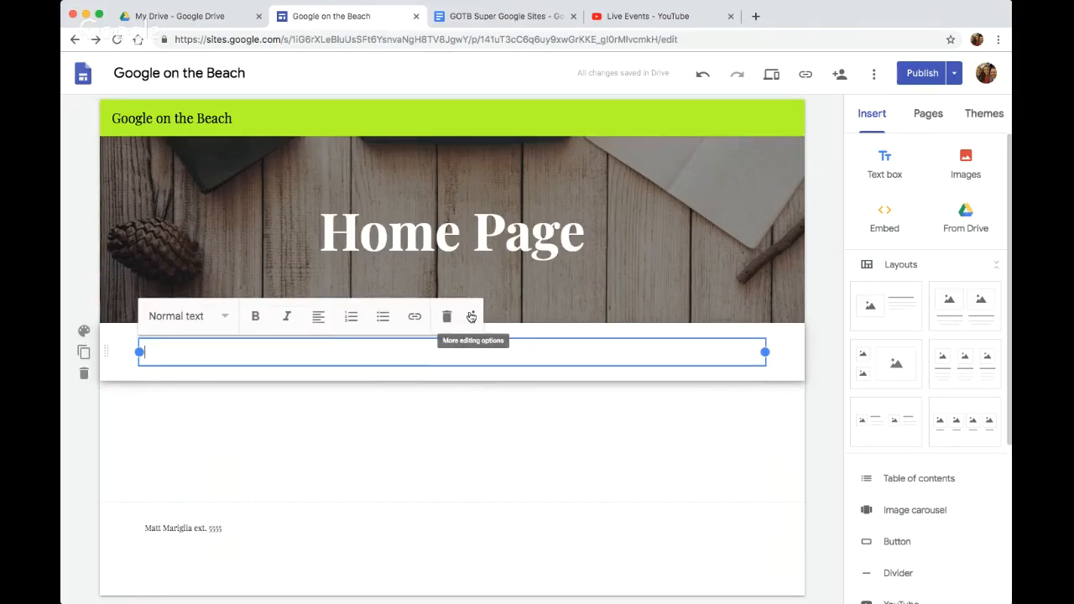
pyautogui.click(205, 318)
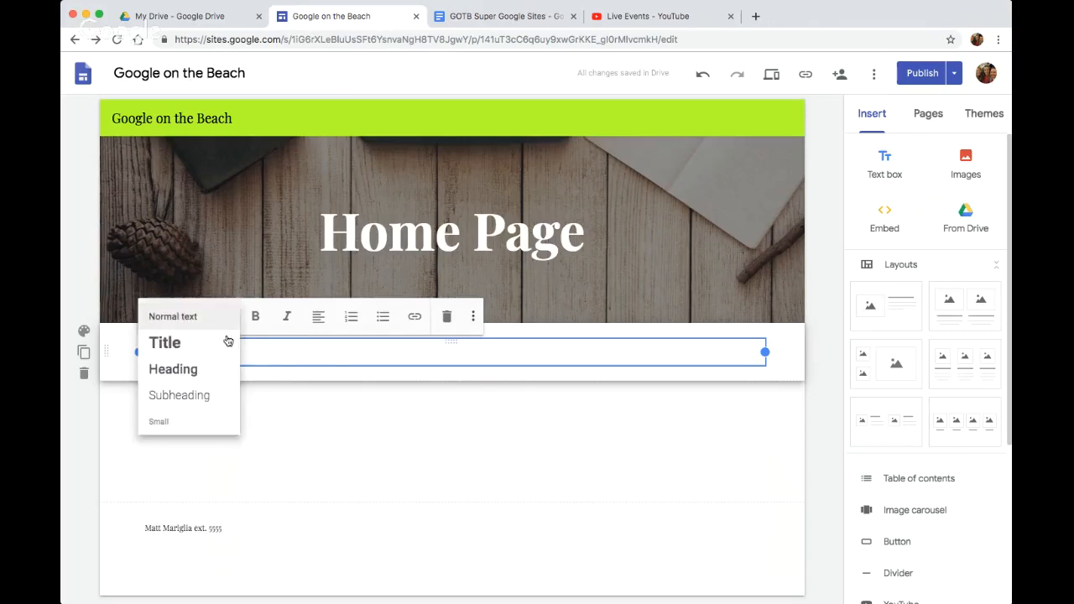
pyautogui.click(293, 351)
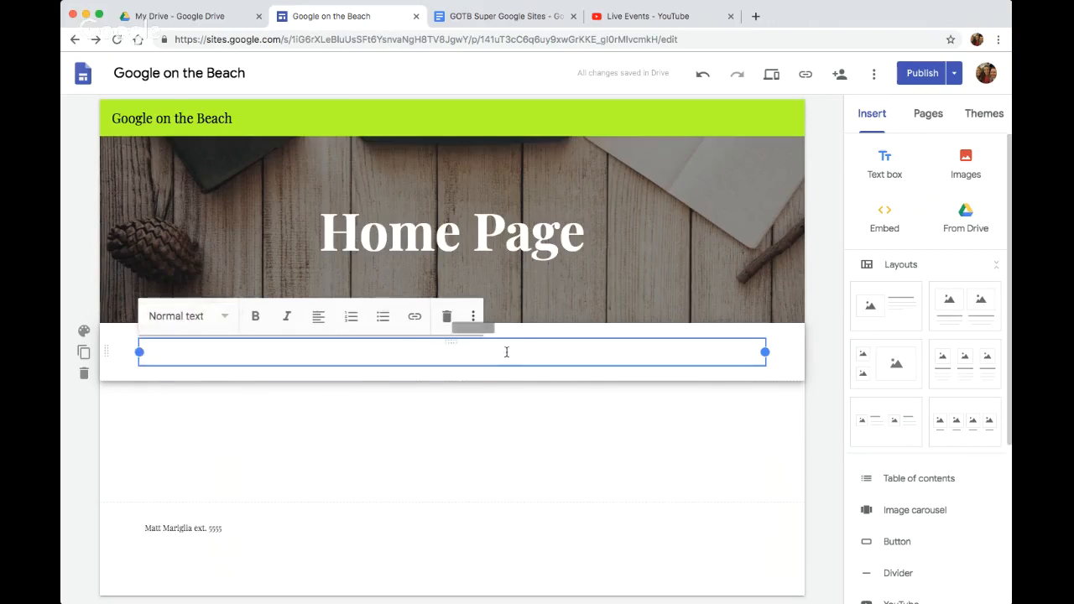
pyautogui.write('Introduction')
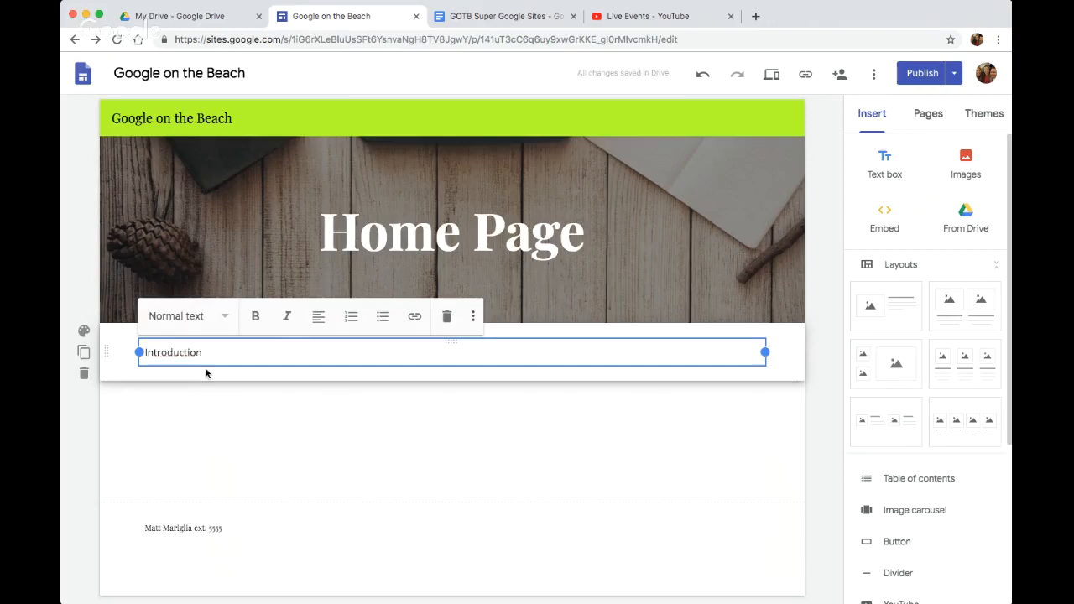
# Narrow the Introduction text box to about a quarter of the section's width
pyautogui.click(236, 383)
pyautogui.click(200, 347)
pyautogui.moveTo(452, 341); pyautogui.dragTo(395, 364)
pyautogui.click(740, 353)
pyautogui.moveTo(767, 354); pyautogui.dragTo(296, 369)
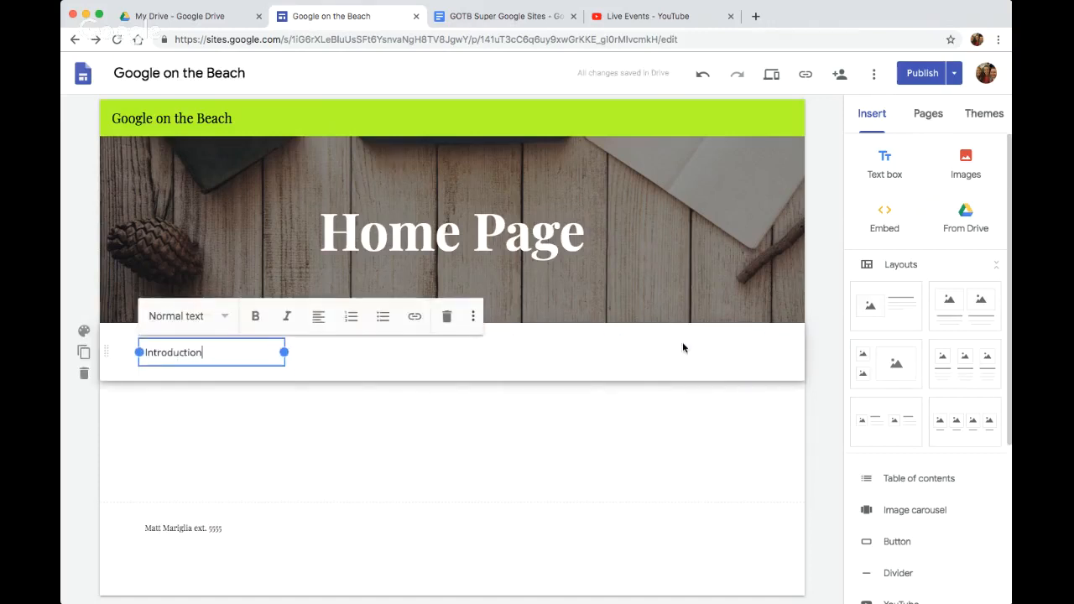
# Add a second text box reading "Intro, part 2" beside Introduction and narrow it to the same width as the first
pyautogui.doubleClick(562, 358)
pyautogui.click(562, 358)
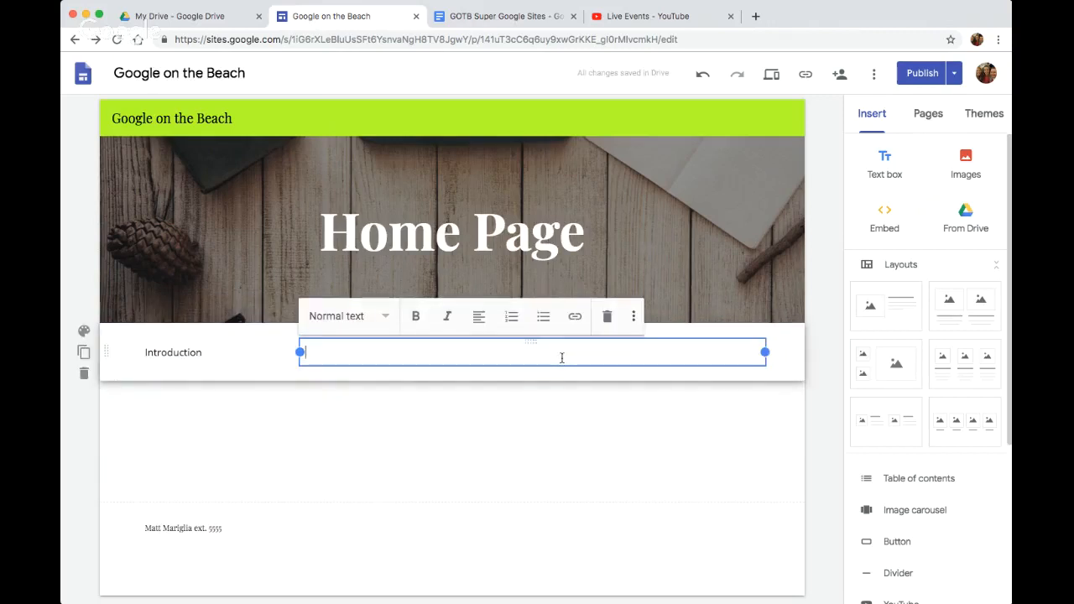
pyautogui.write('Intro, part 2')
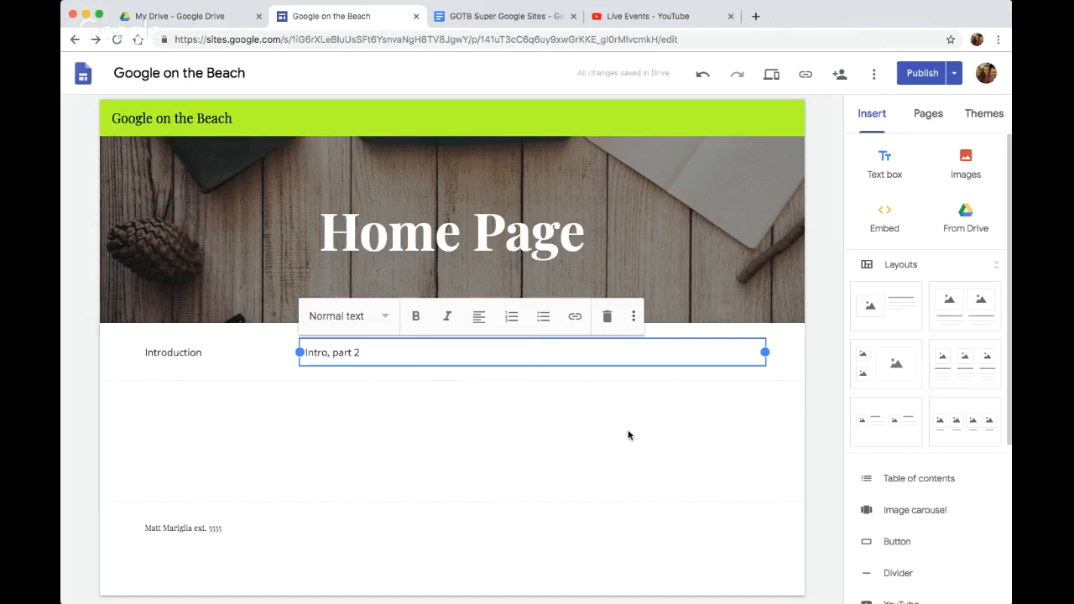
pyautogui.click(561, 400)
pyautogui.click(384, 361)
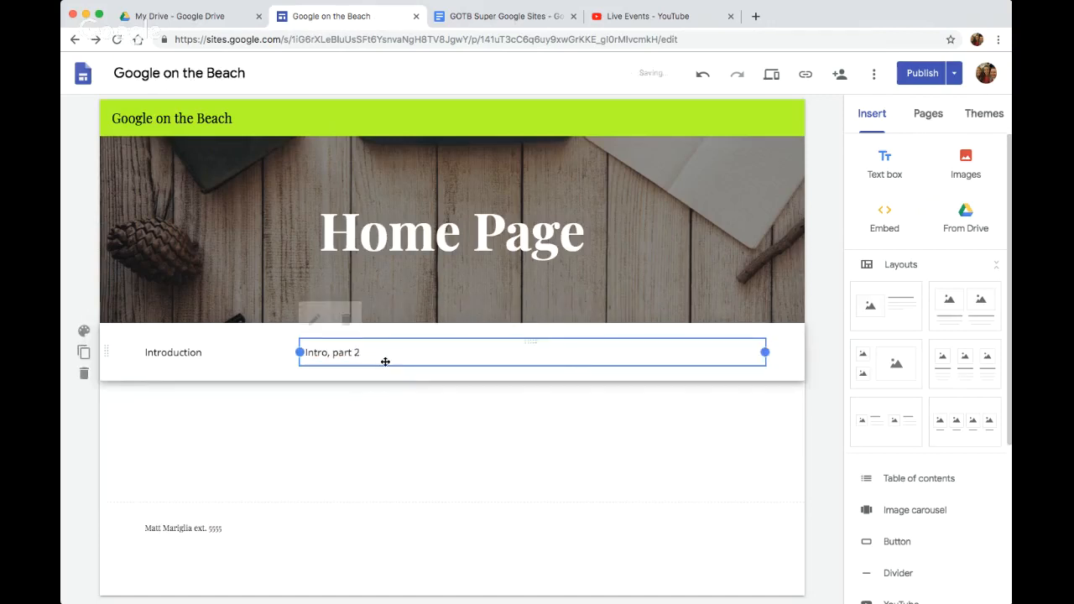
pyautogui.moveTo(764, 351); pyautogui.dragTo(446, 353)
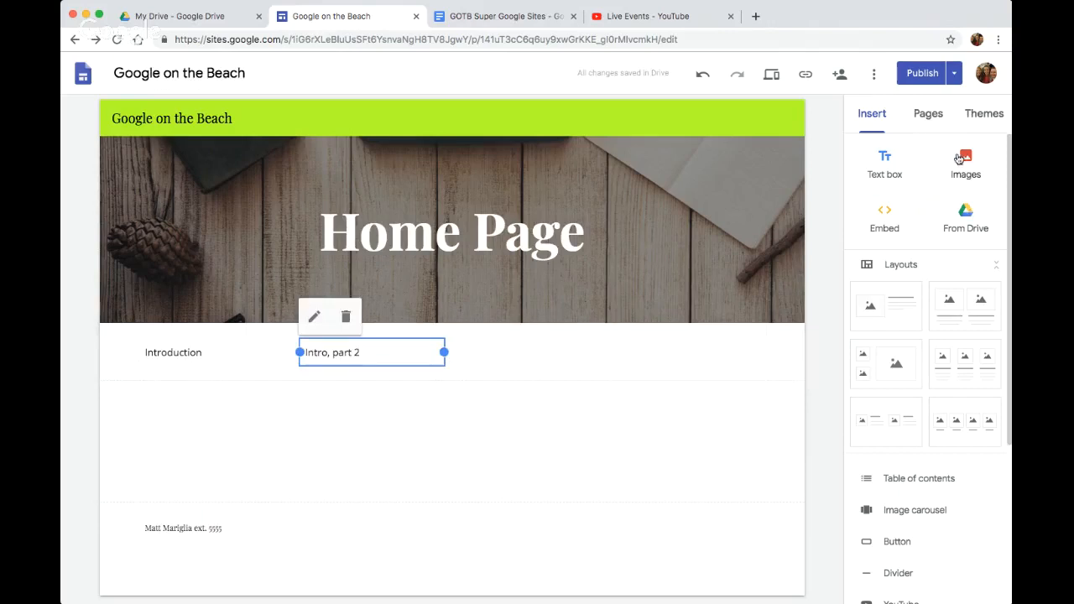
# Look over the Google Drive folders available for insertion, close them, and collapse the Layouts list
pyautogui.click(969, 229)
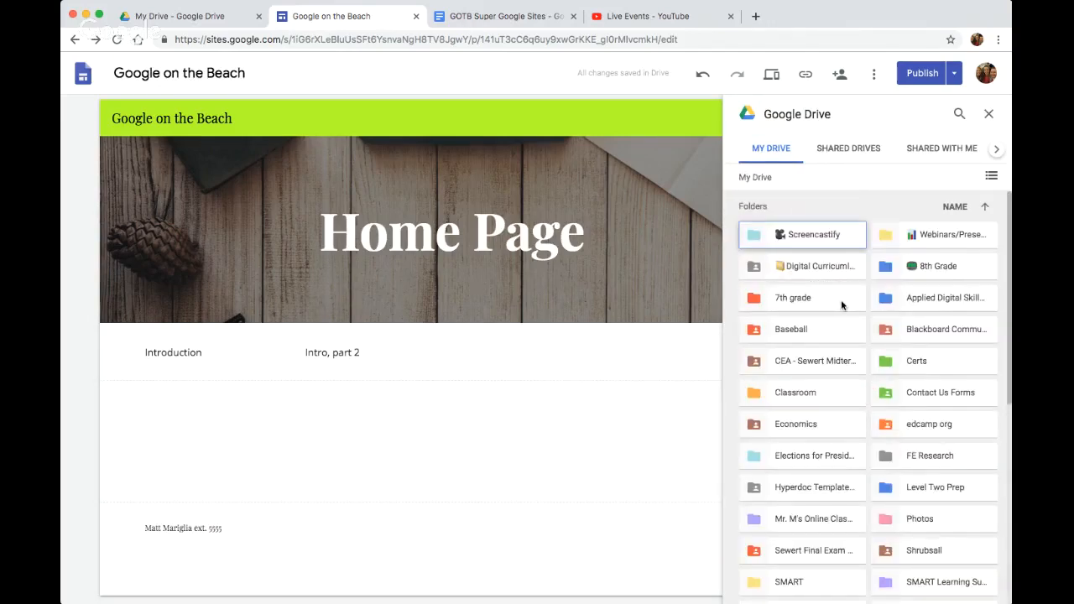
pyautogui.click(990, 115)
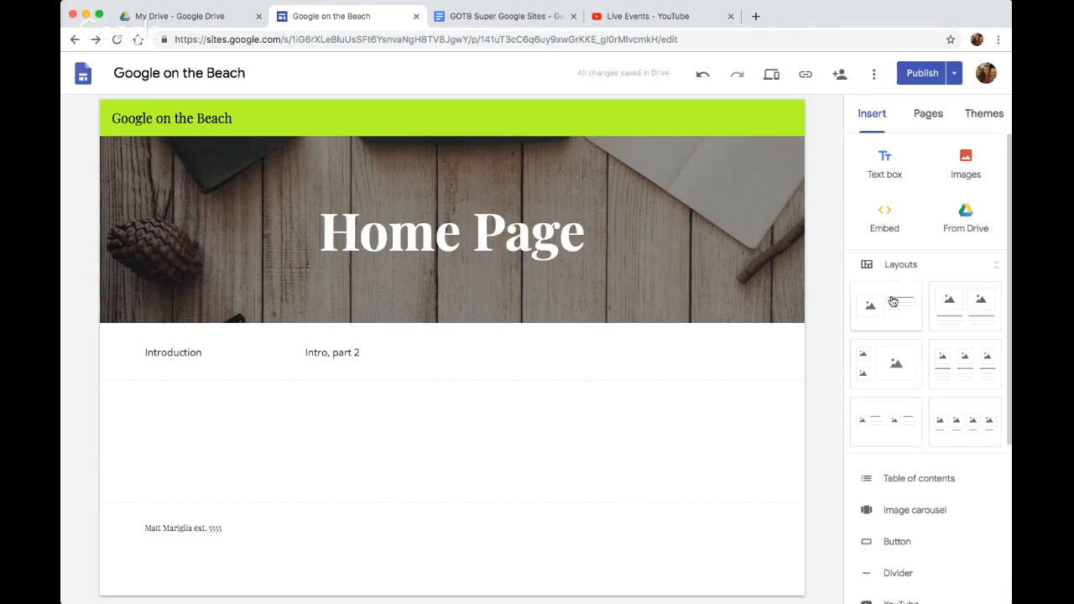
pyautogui.click(997, 266)
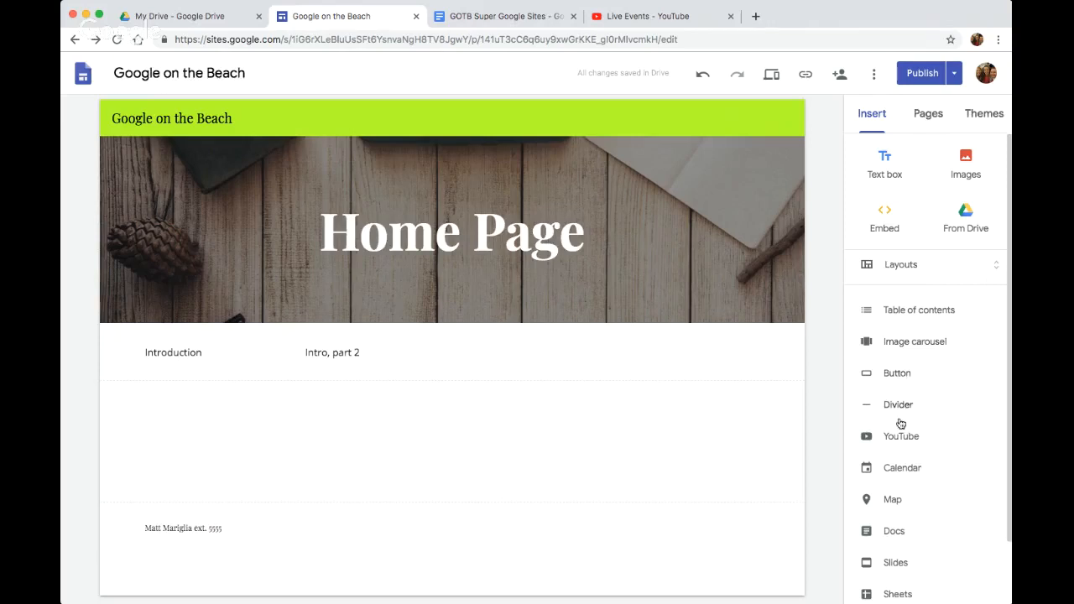
# Insert a map of Starpoint High School below the introduction text, choosing the Satellite view
pyautogui.scroll(-1, 906, 448)
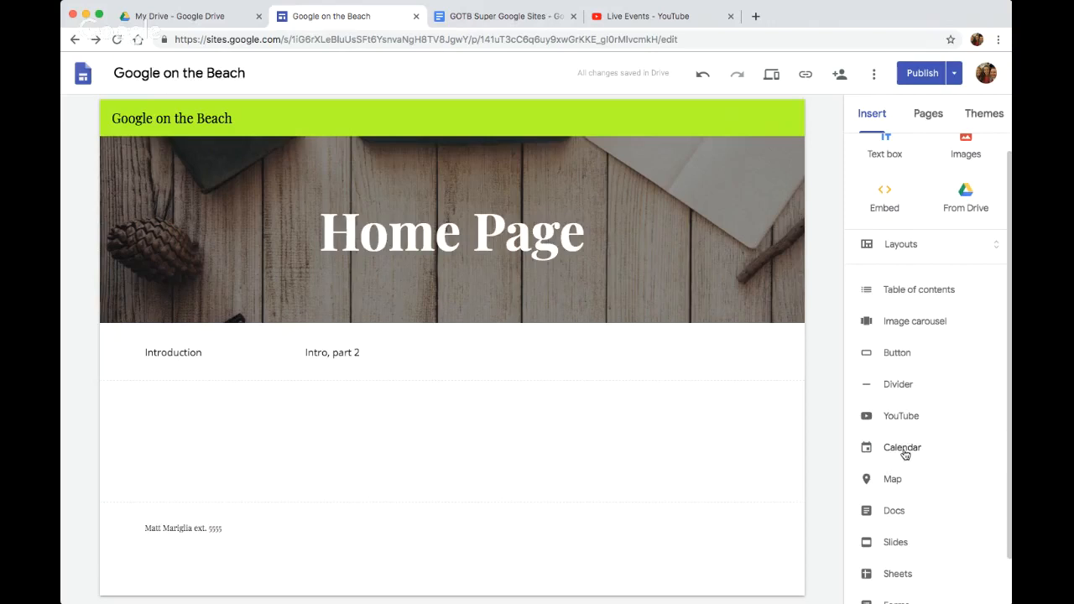
pyautogui.click(890, 475)
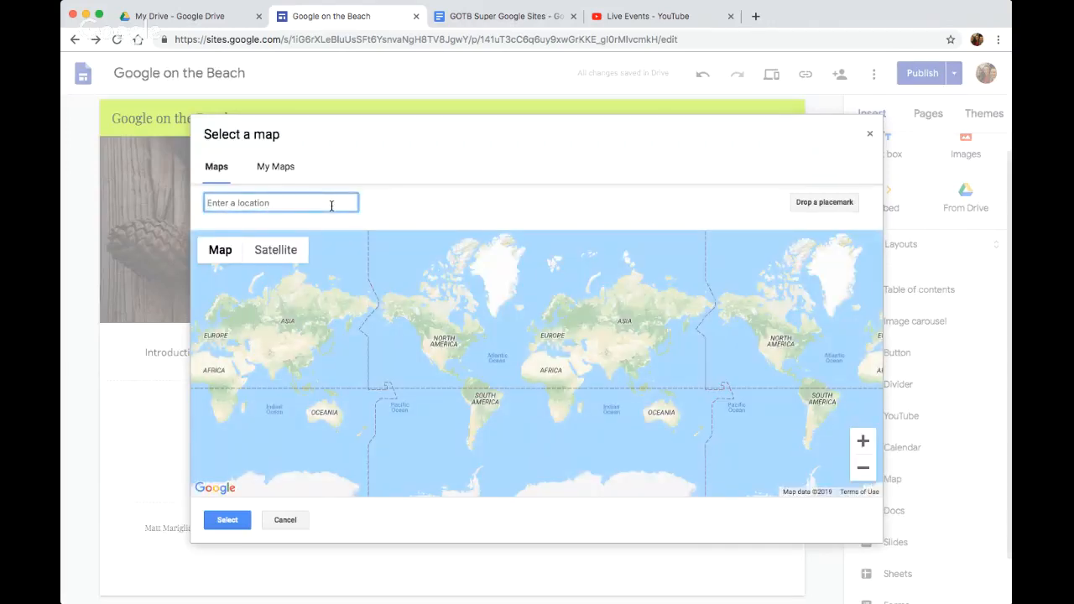
pyautogui.write('Starpoint')
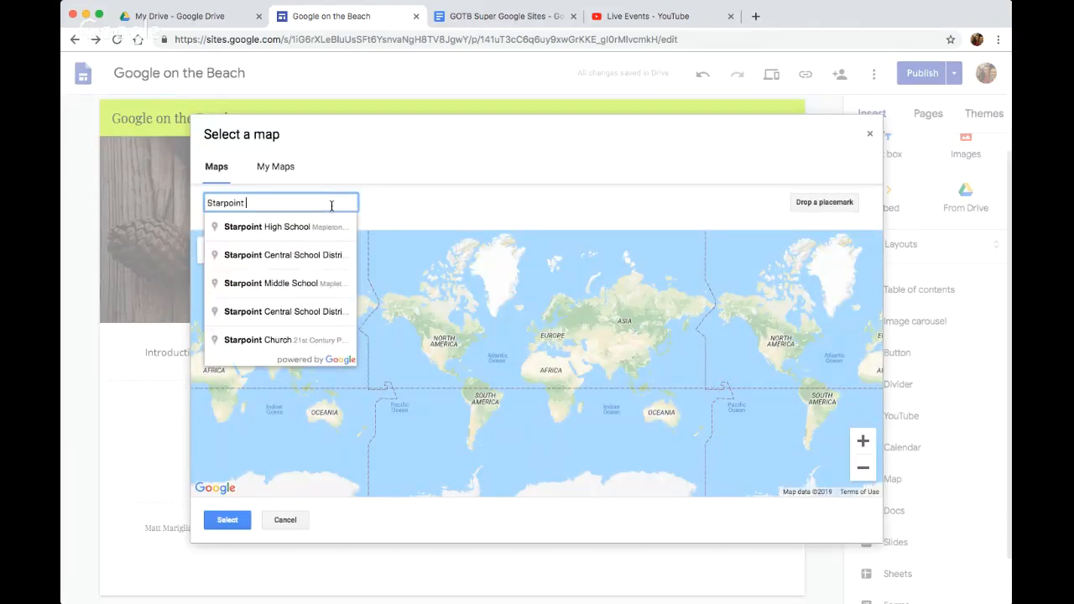
pyautogui.click(319, 227)
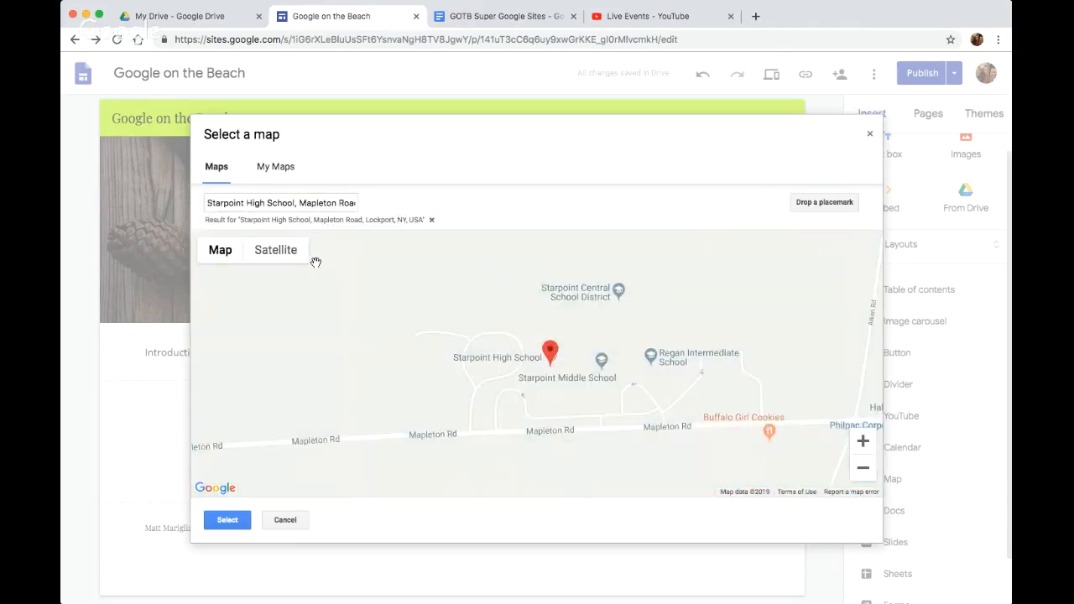
pyautogui.click(263, 251)
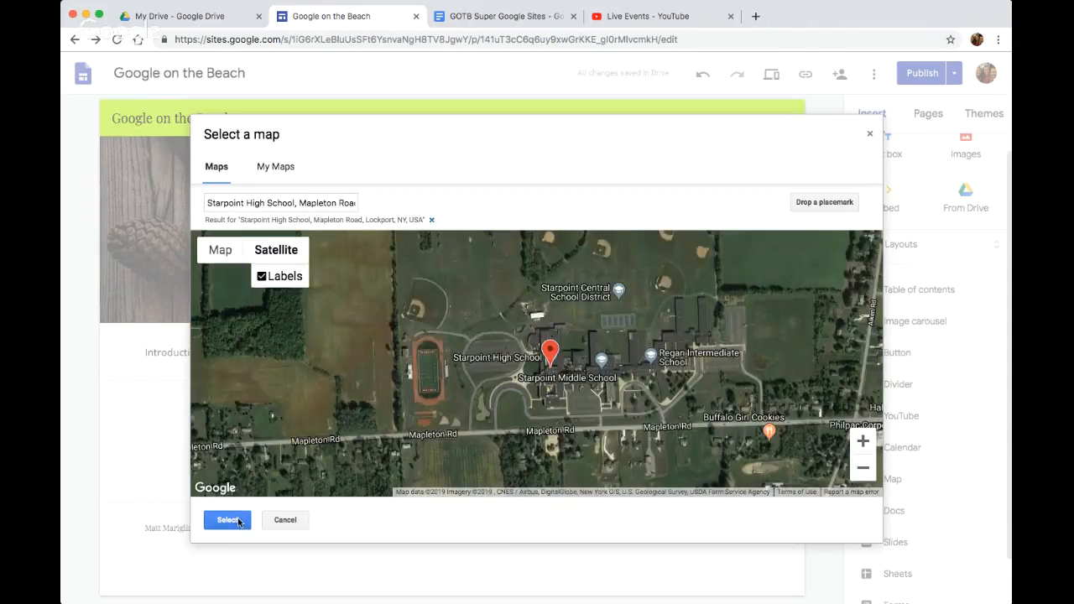
pyautogui.click(235, 520)
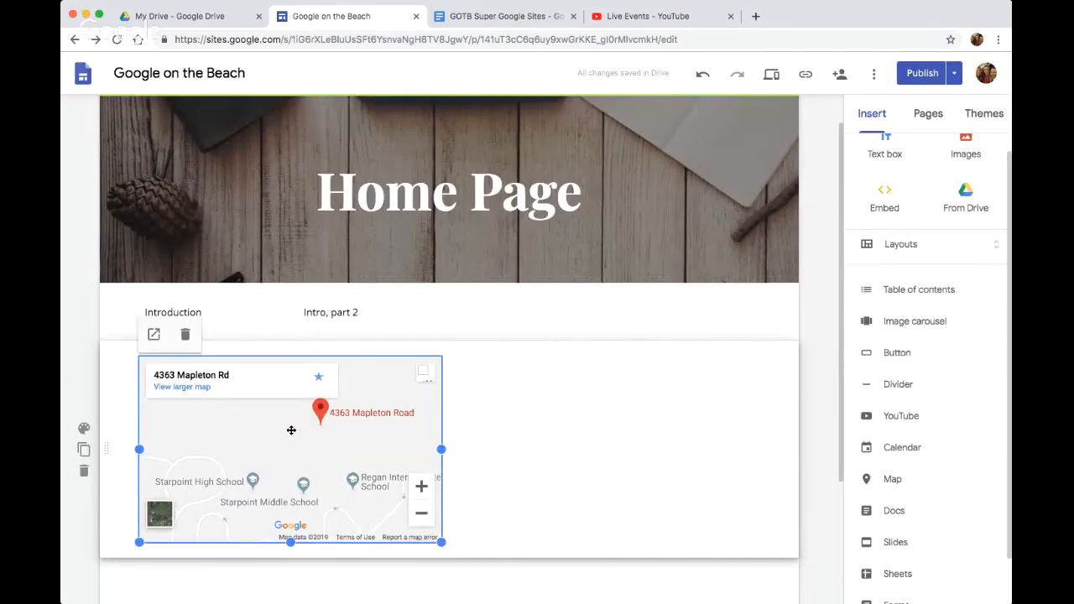
# Enlarge the map to over half the section's width and center it horizontally in its section
pyautogui.moveTo(291, 429); pyautogui.dragTo(480, 425)
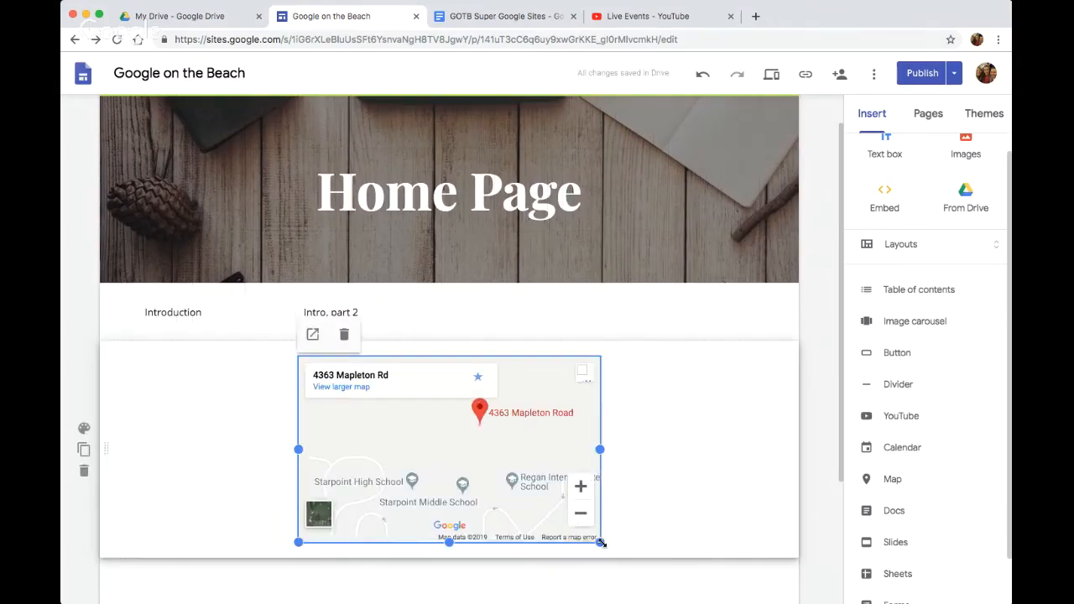
pyautogui.moveTo(599, 542); pyautogui.dragTo(684, 573)
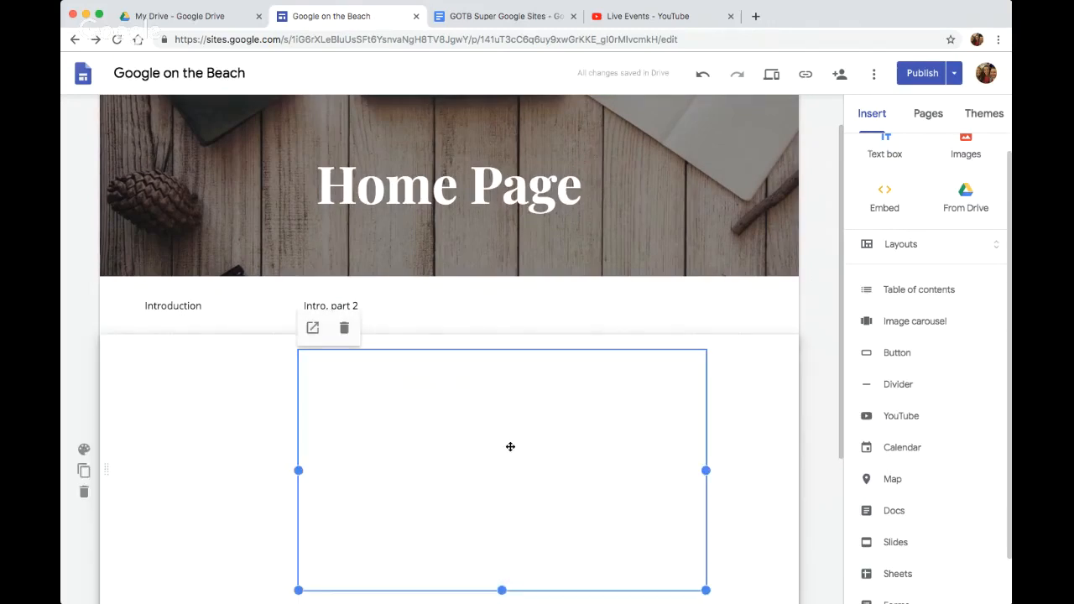
pyautogui.moveTo(509, 446); pyautogui.dragTo(492, 451)
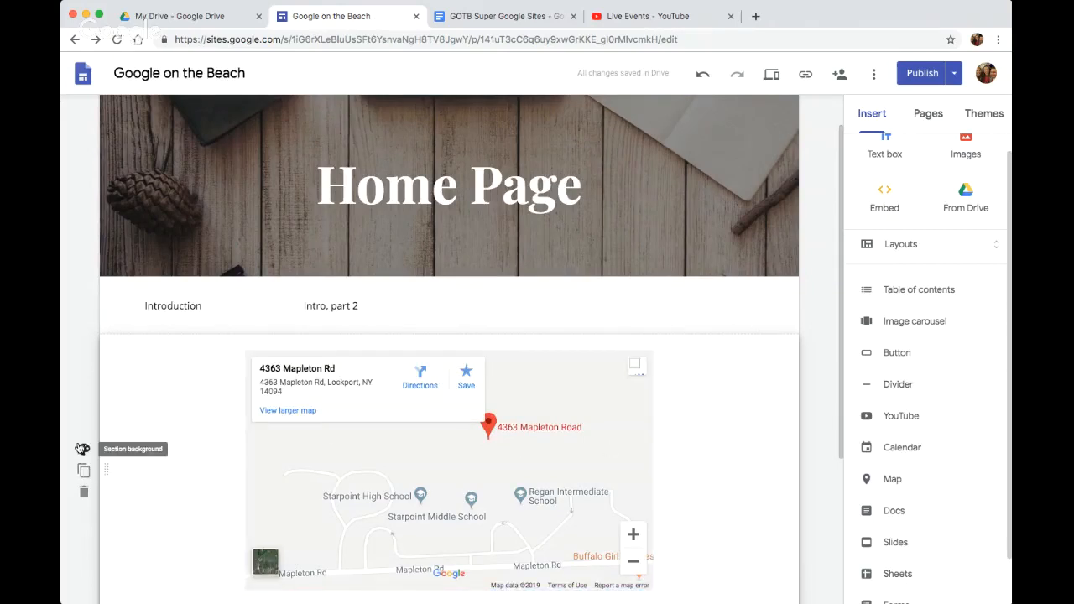
# Set the map section's background style to Emphasis 2
pyautogui.click(84, 454)
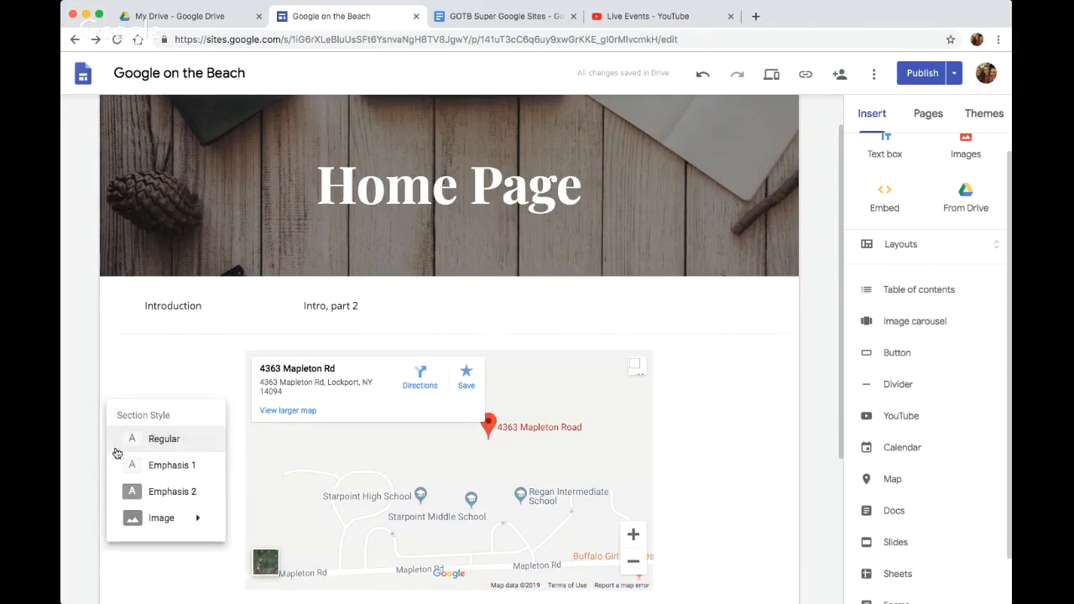
pyautogui.click(166, 493)
pyautogui.scroll(-2, 820, 388)
pyautogui.scroll(2, 820, 389)
# Publish the site, look over the live home page down to its footer, and return to the editor
pyautogui.click(911, 73)
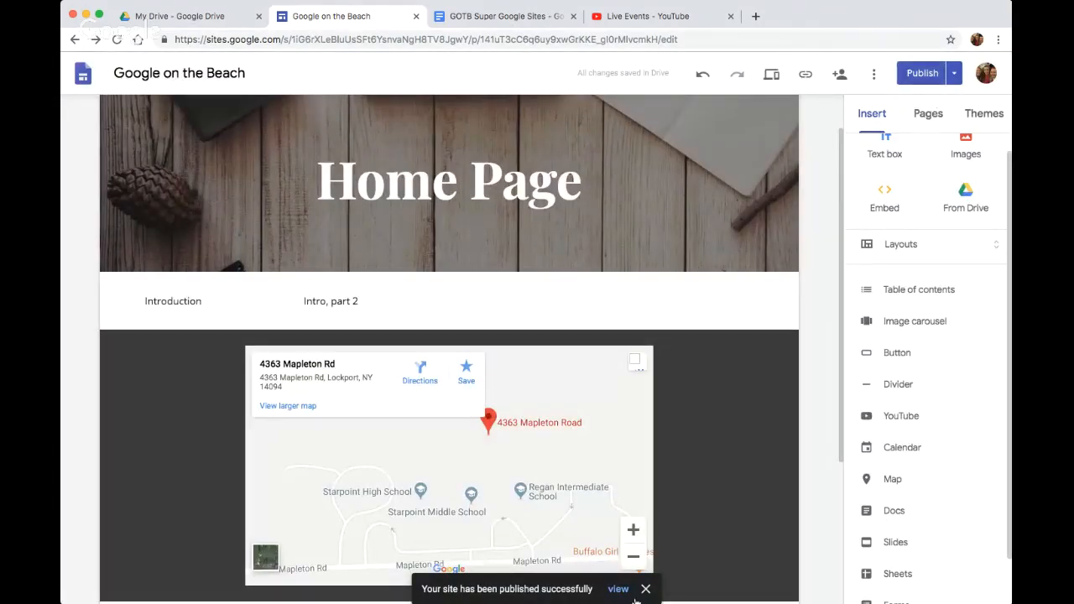
pyautogui.click(619, 589)
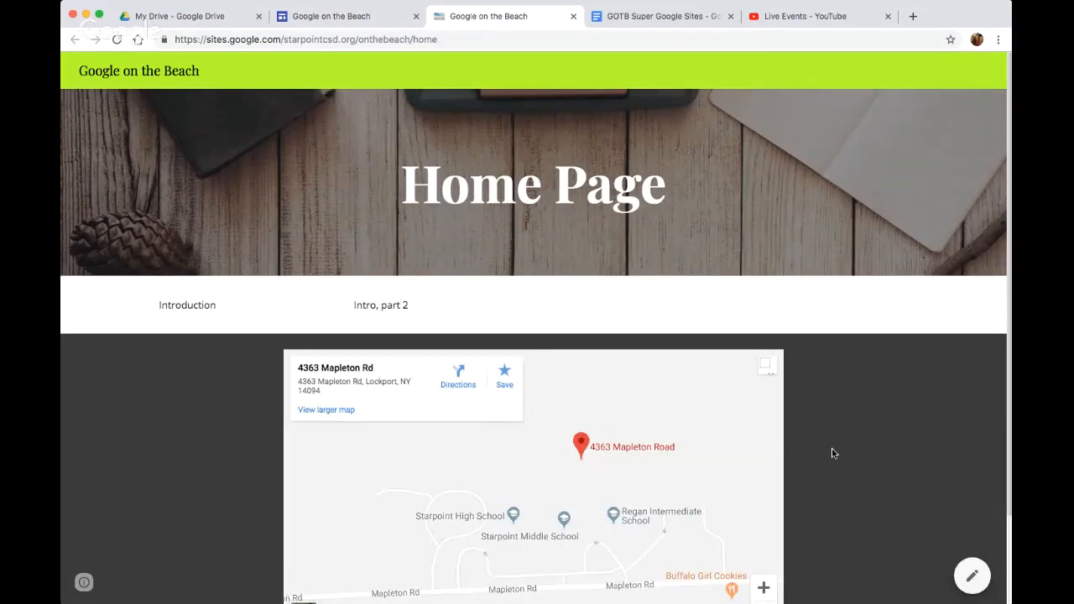
pyautogui.scroll(-3, 854, 449)
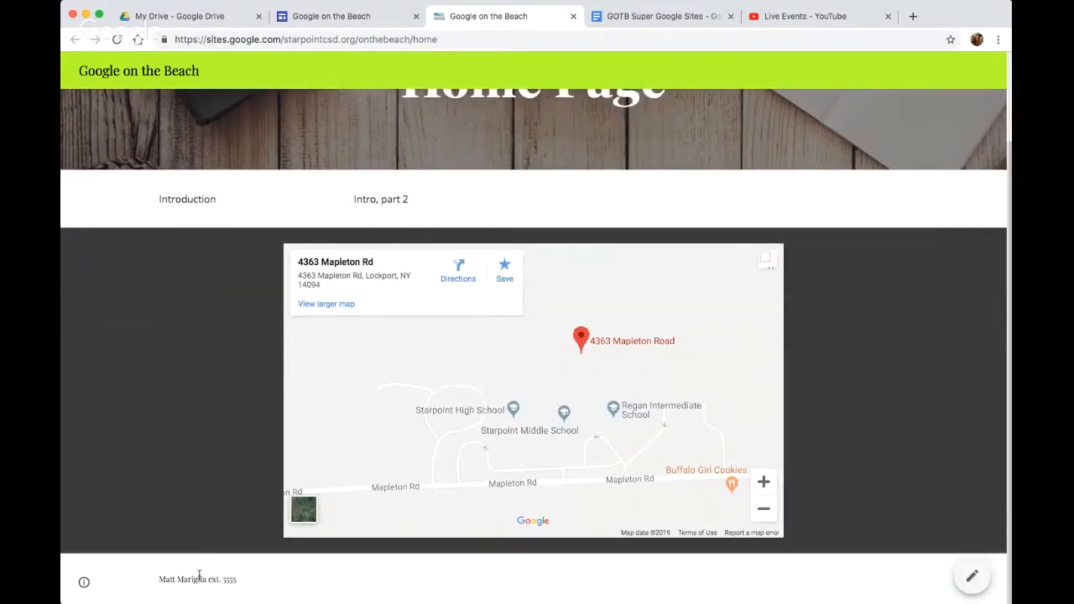
pyautogui.scroll(3, 470, 417)
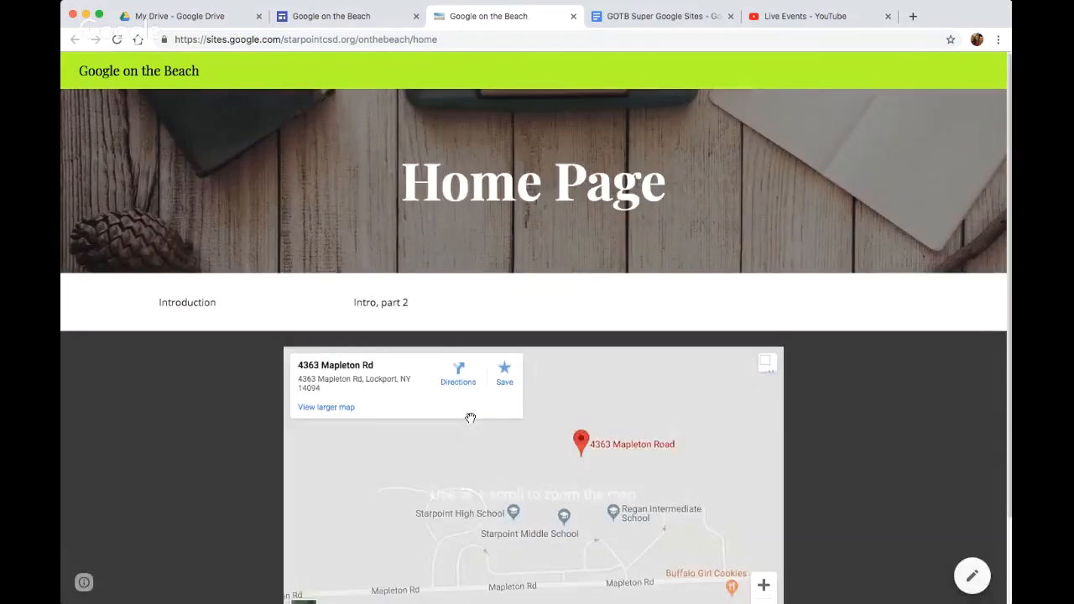
pyautogui.click(351, 10)
# Add a new page named Beach Wear to the site
pyautogui.scroll(-1, 926, 475)
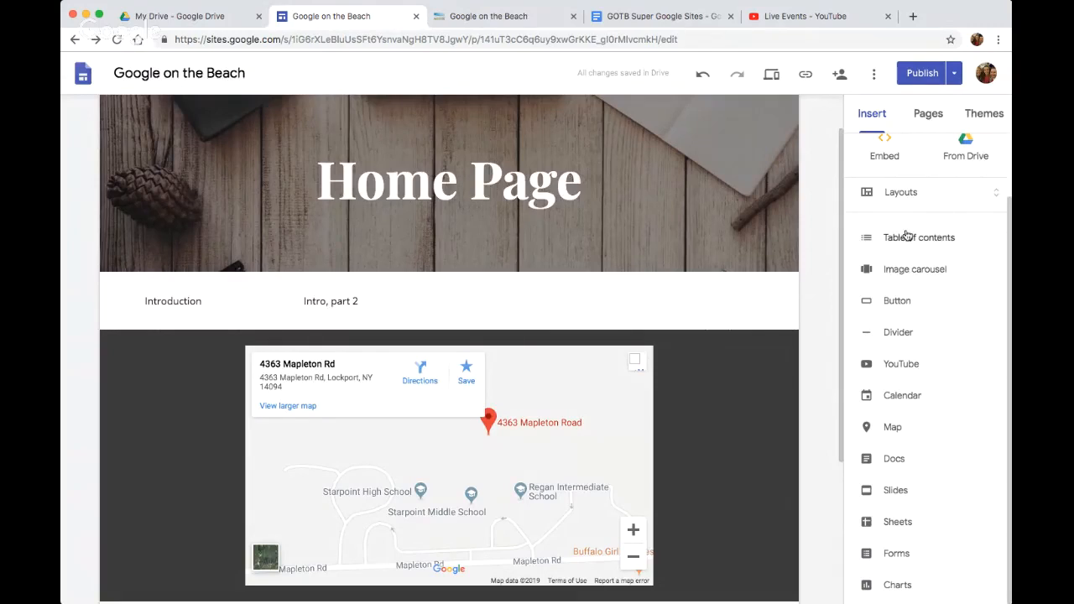
pyautogui.scroll(2, 923, 302)
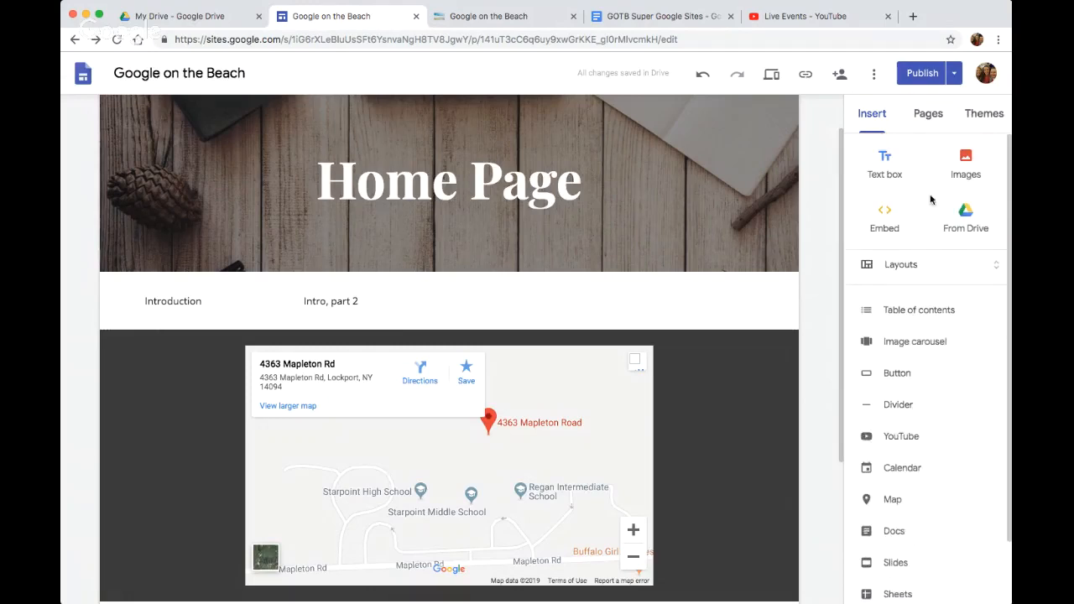
pyautogui.click(929, 117)
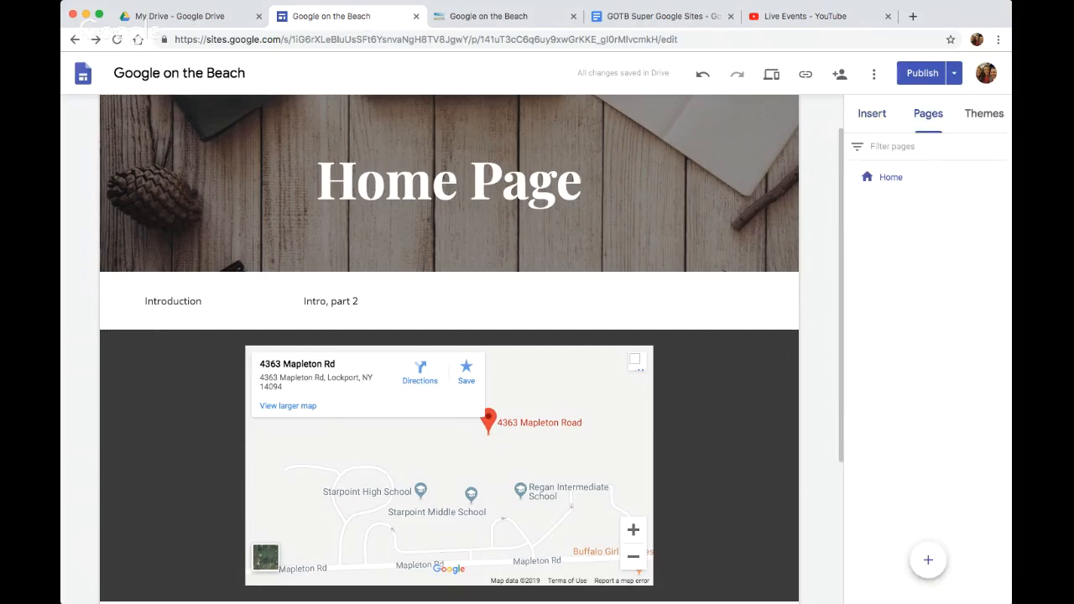
pyautogui.moveTo(929, 564)
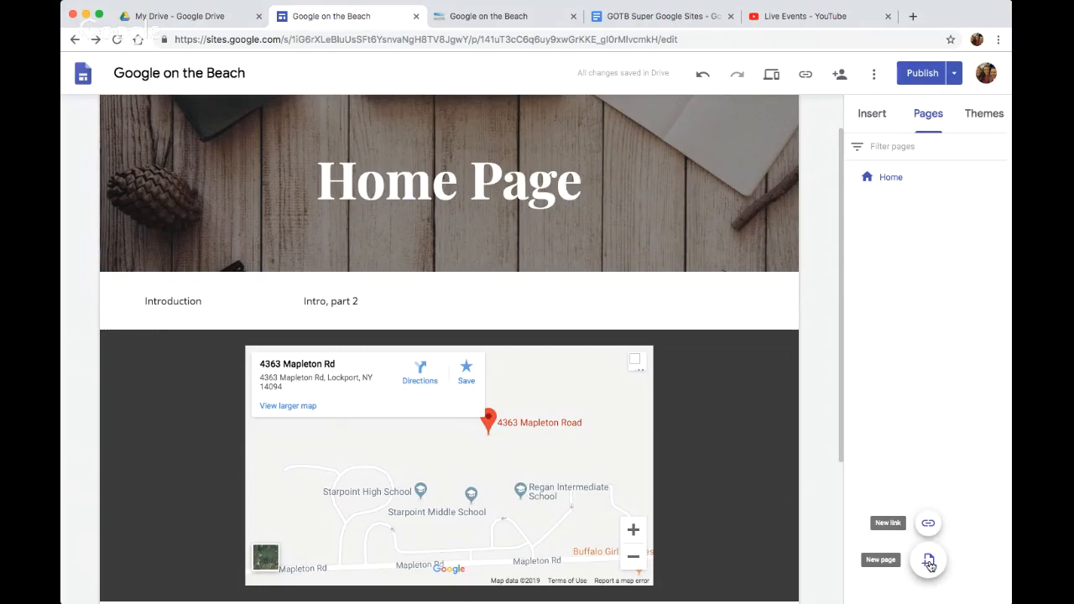
pyautogui.click(929, 562)
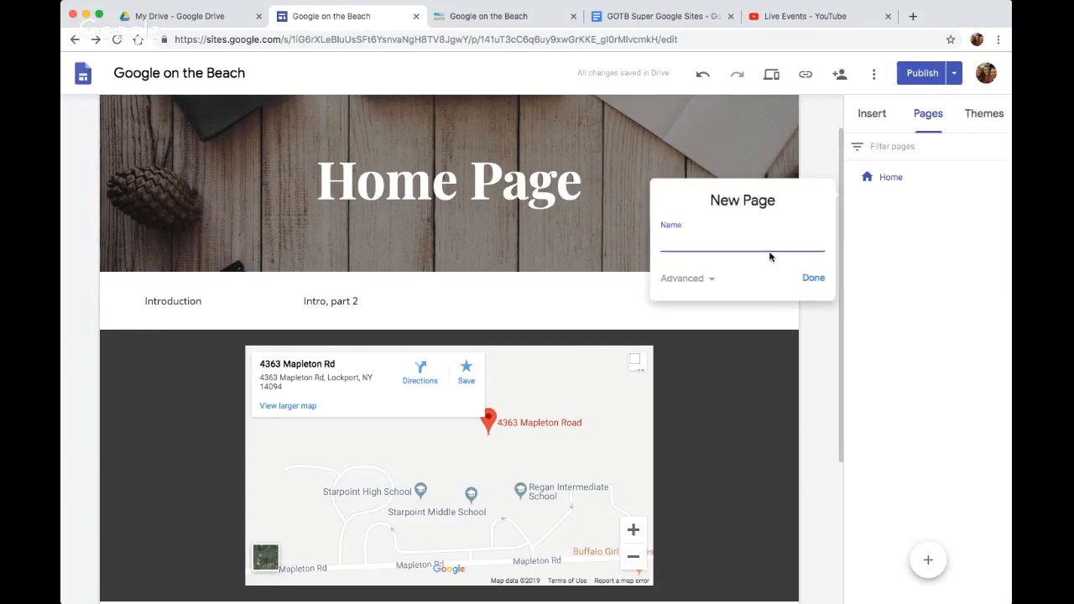
pyautogui.write('Googl')
pyautogui.click(814, 277)
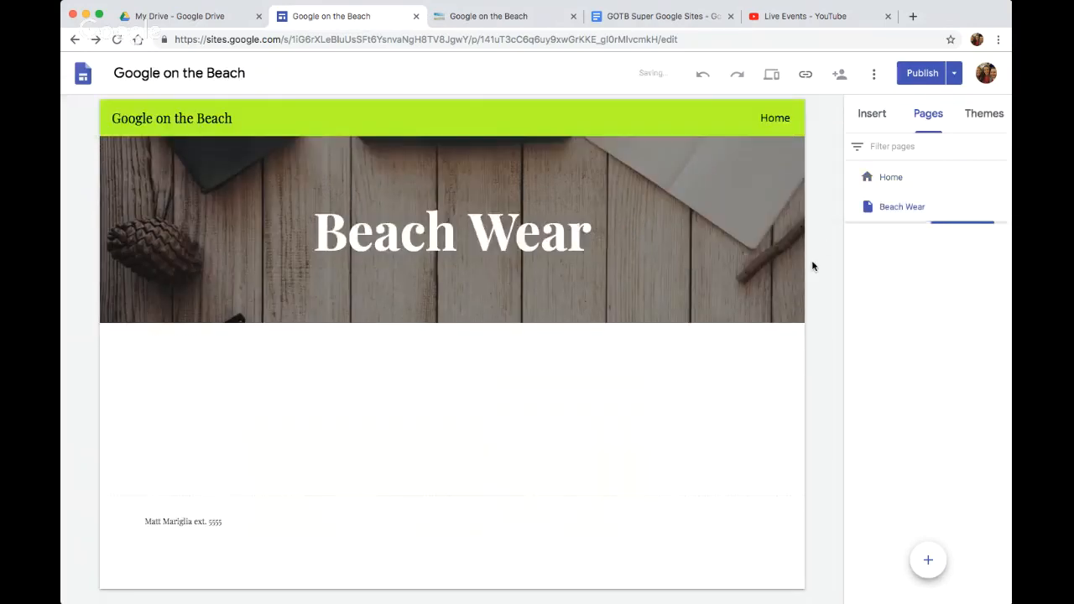
# Change the Beach Wear page's header type to Title only
pyautogui.moveTo(313, 283)
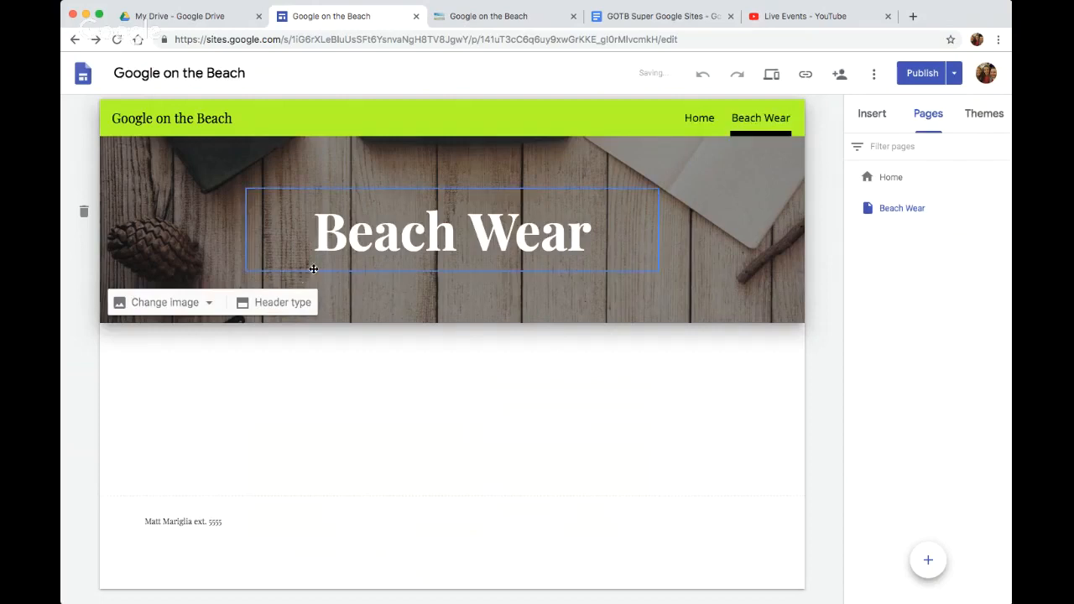
pyautogui.click(268, 304)
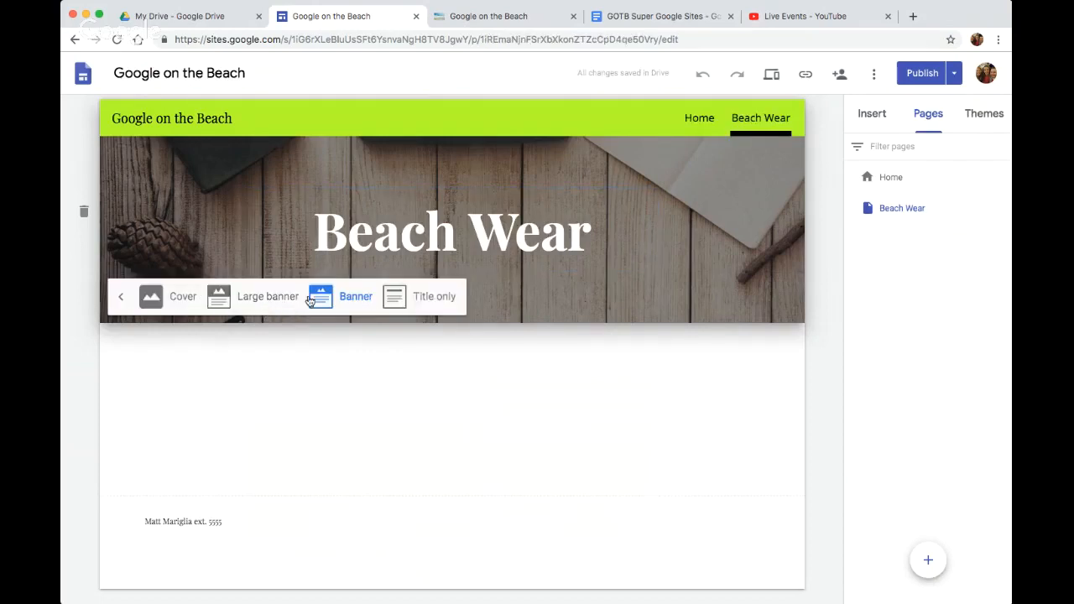
pyautogui.click(424, 298)
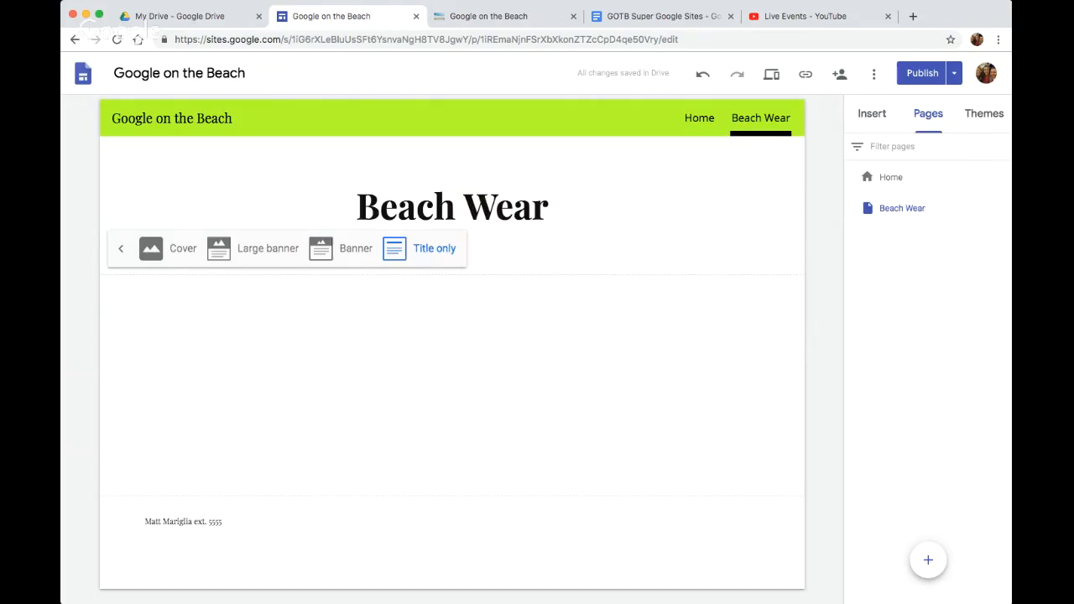
# Look at the Home page's properties, including the advanced custom path setting, and close them without changes
pyautogui.click(1003, 177)
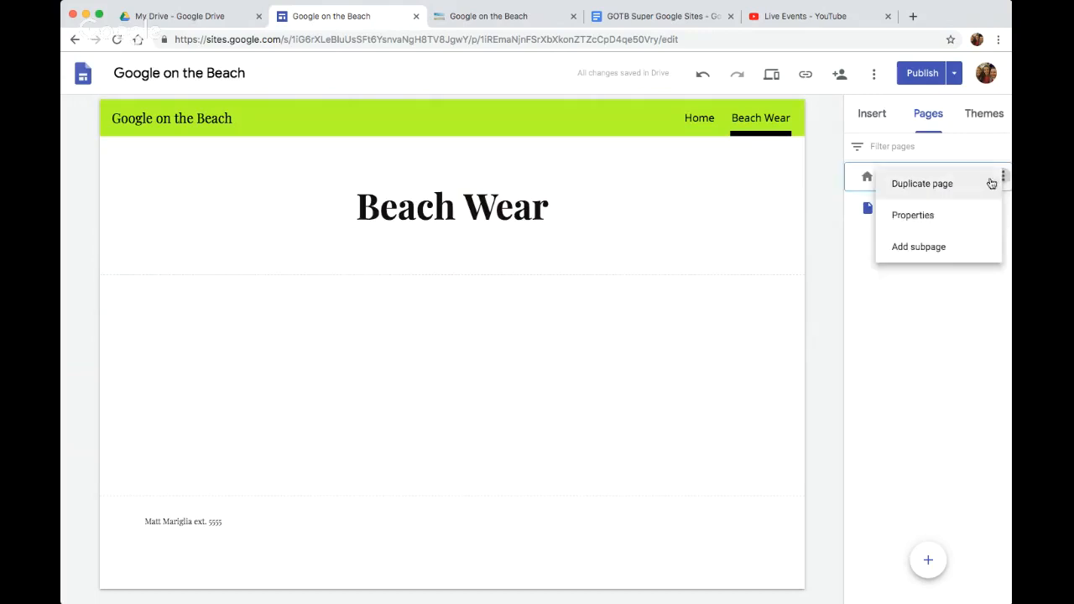
pyautogui.click(929, 213)
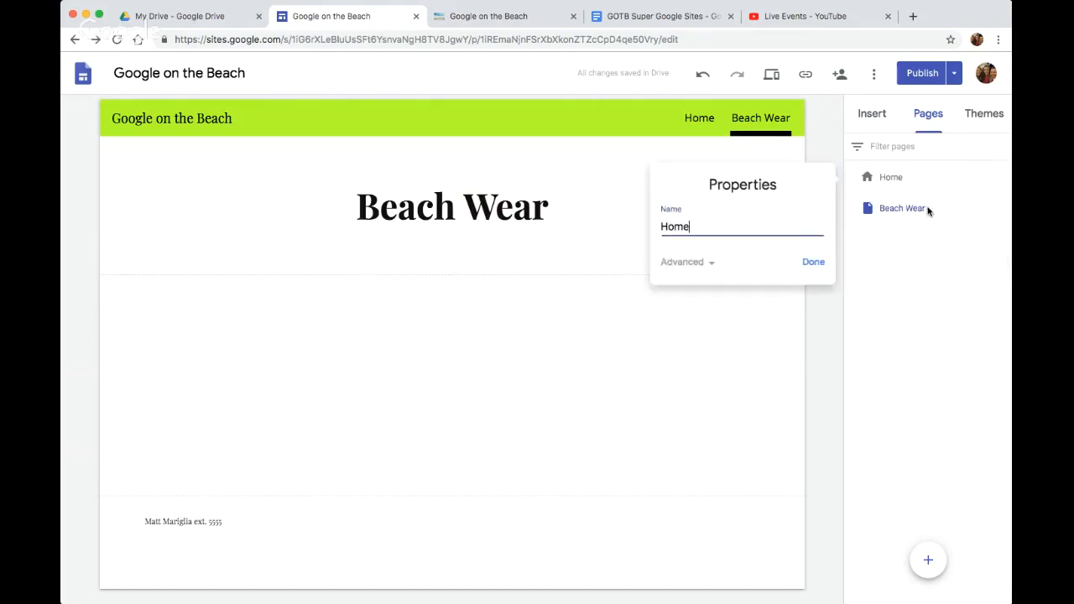
pyautogui.click(697, 270)
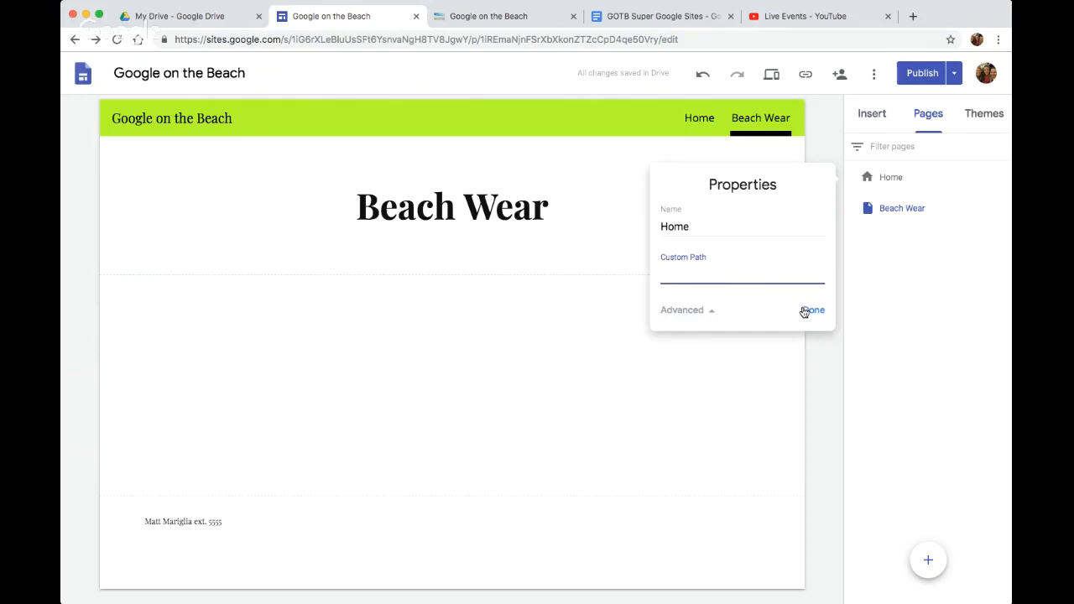
pyautogui.click(807, 310)
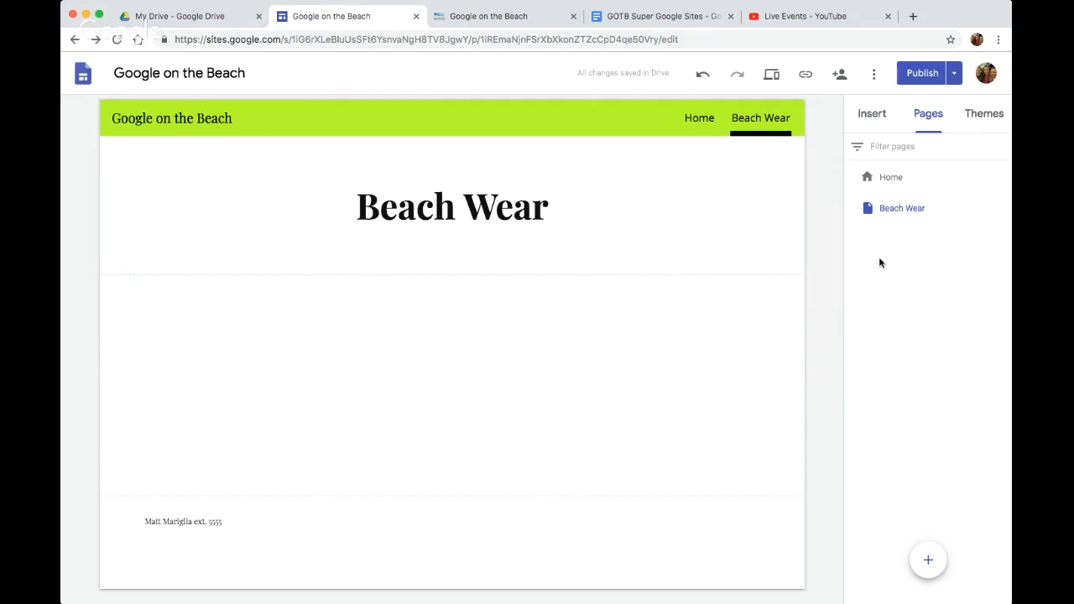
# Add a subpage named Beach Gear under Beach Wear and check its entry in the site navigation
pyautogui.click(1001, 207)
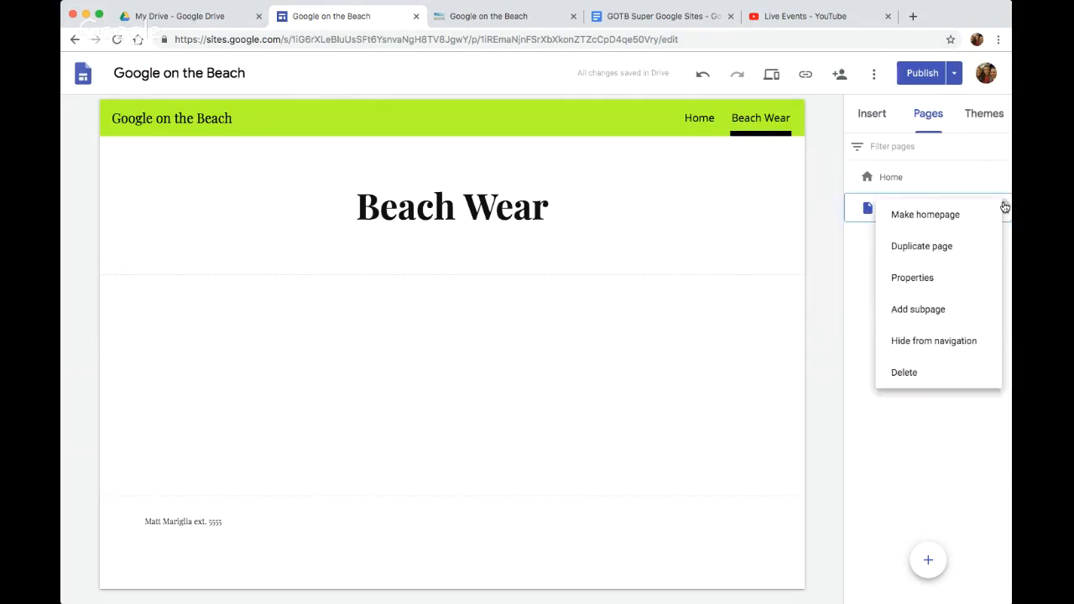
pyautogui.click(945, 310)
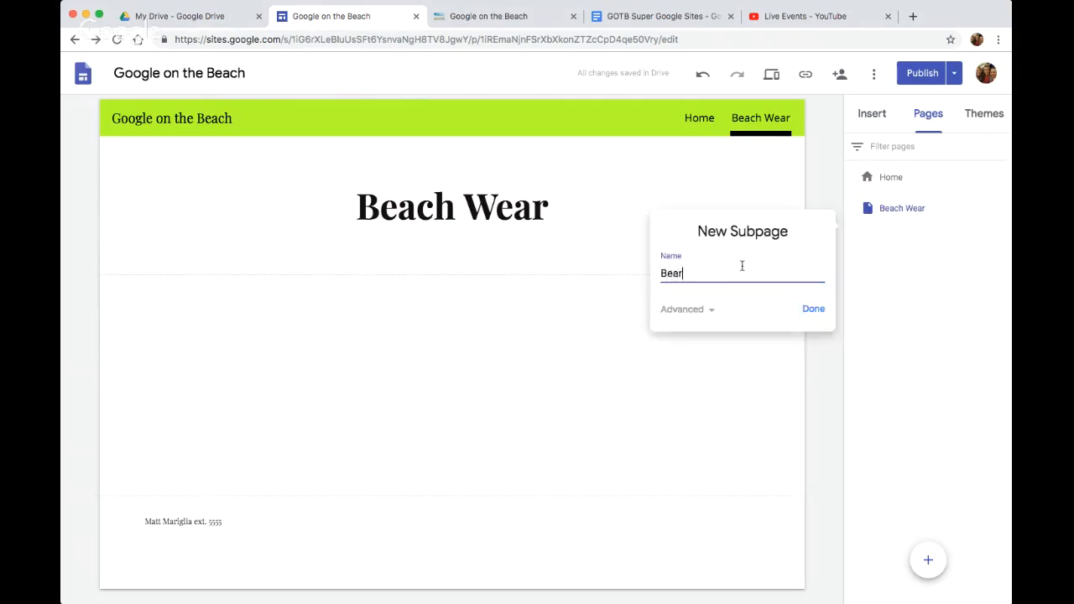
pyautogui.write('Beach Gear')
pyautogui.click(811, 309)
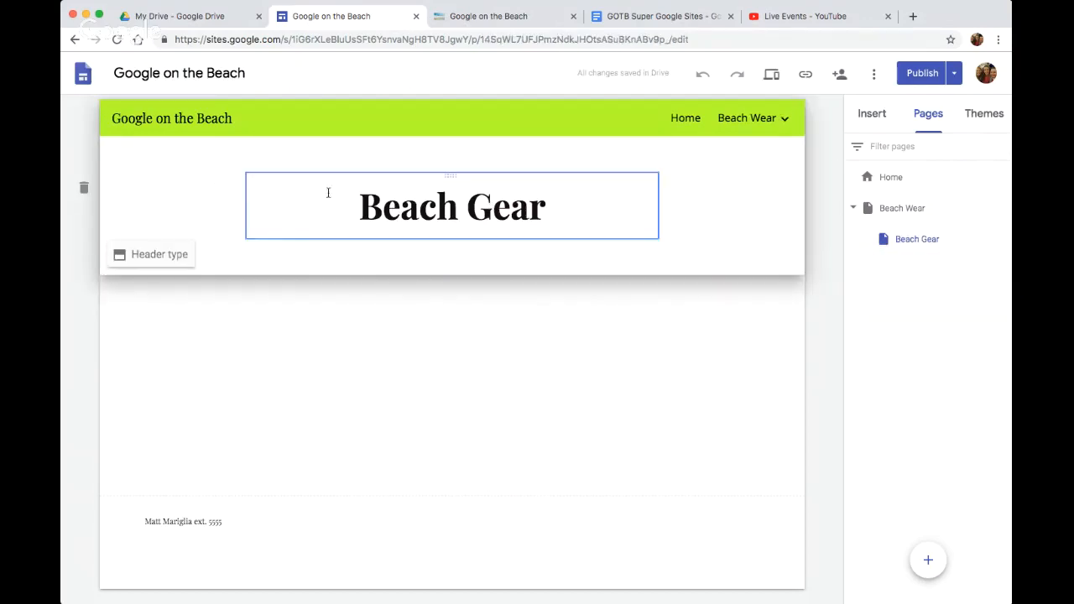
pyautogui.moveTo(724, 114)
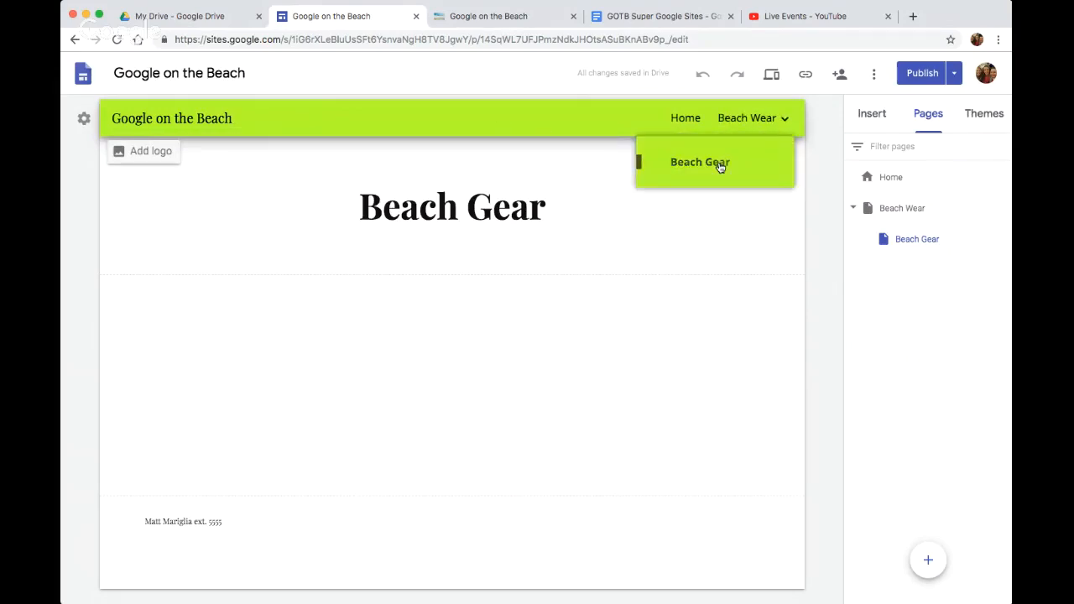
# Hide the Beach Gear subpage from the site navigation
pyautogui.moveTo(992, 239)
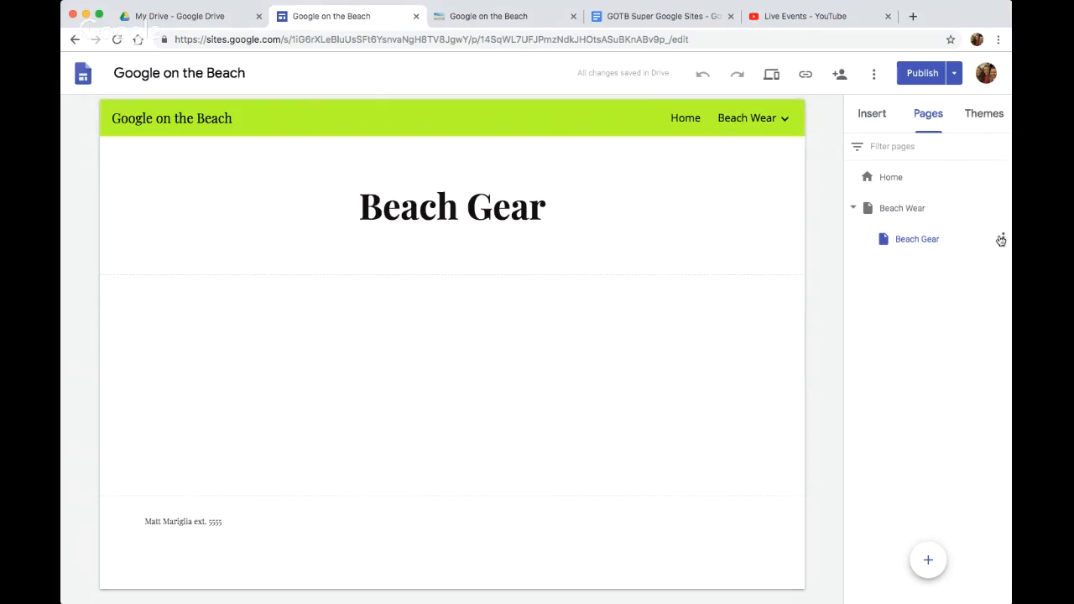
pyautogui.click(1002, 240)
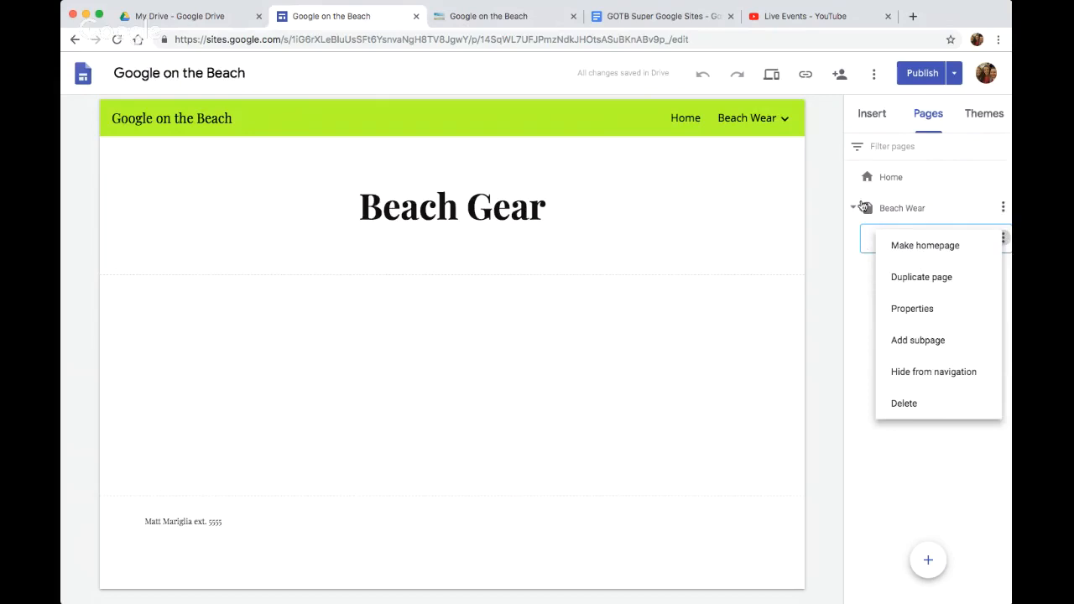
pyautogui.click(907, 374)
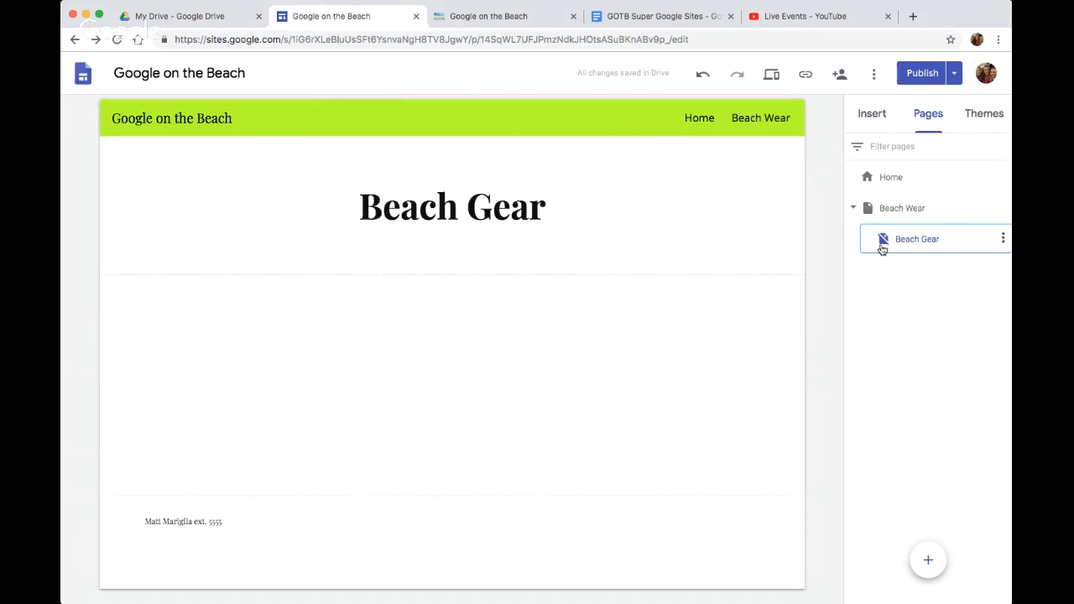
# Move Beach Gear out of Beach Wear to the top page level and show it in the navigation
pyautogui.moveTo(879, 231); pyautogui.dragTo(887, 259)
pyautogui.click(999, 239)
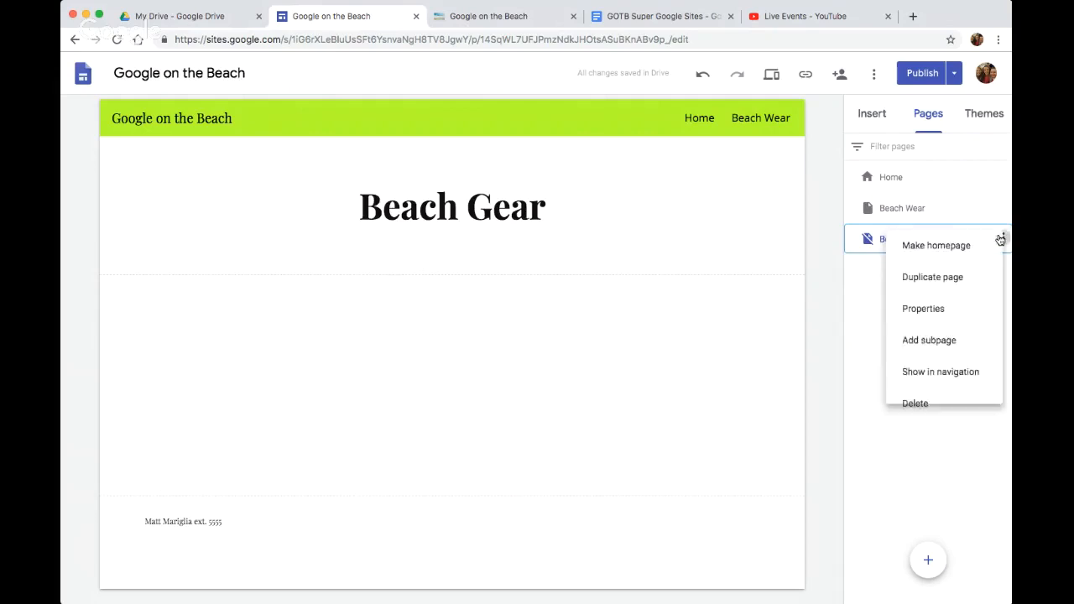
pyautogui.click(951, 372)
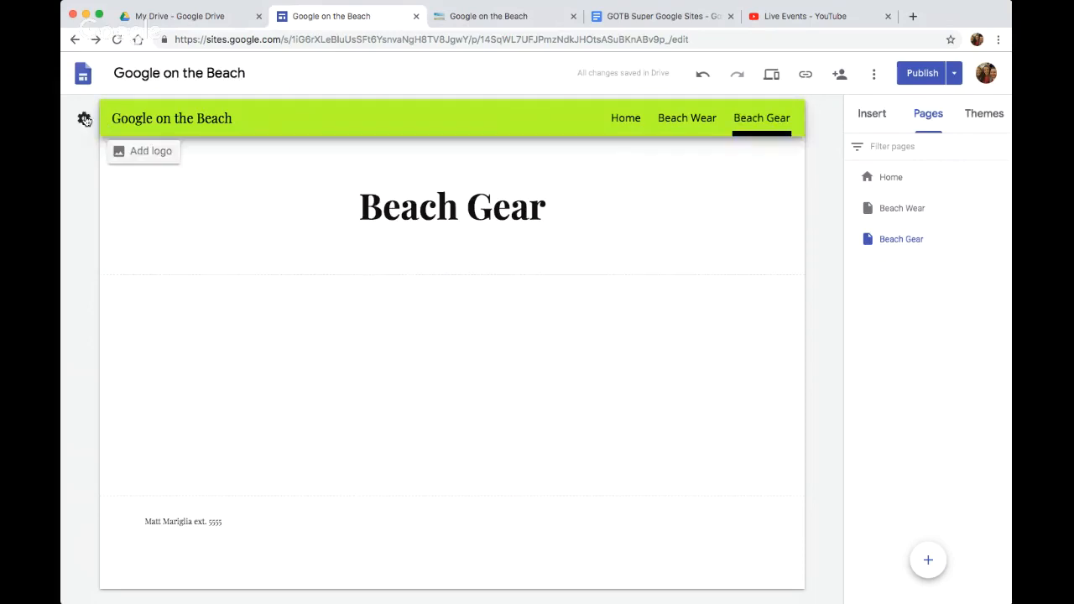
# Add a site logo by searching Google images for "Beach" and selecting the first result
pyautogui.click(143, 159)
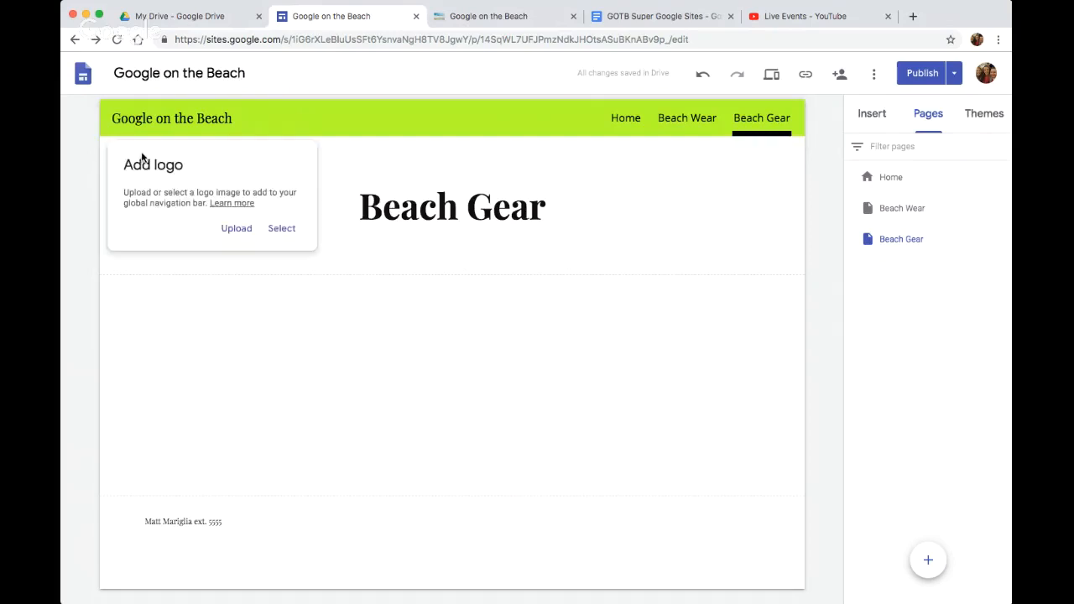
pyautogui.click(290, 239)
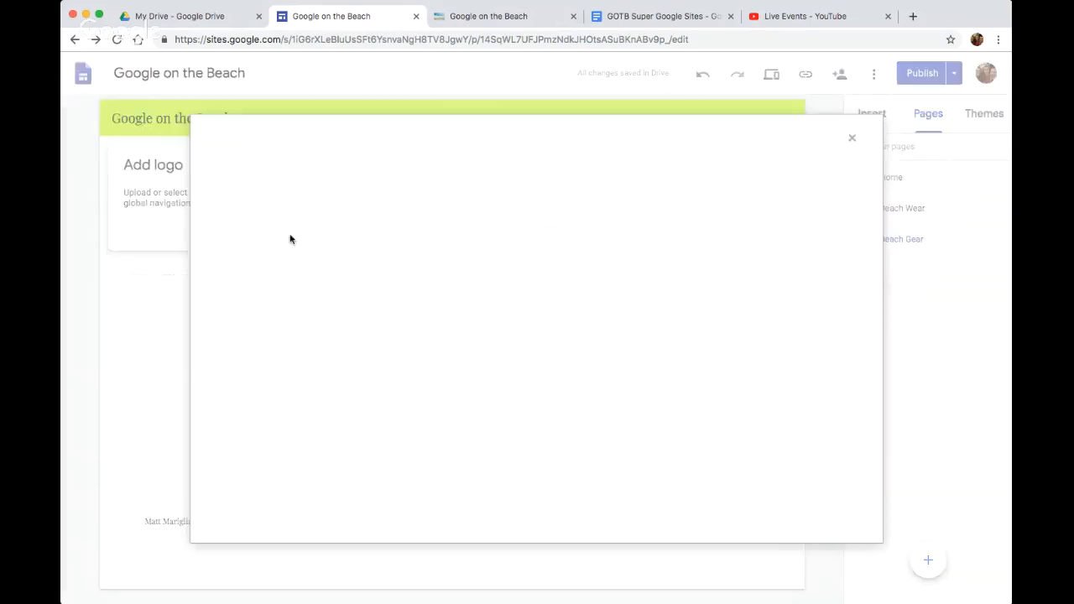
pyautogui.click(273, 166)
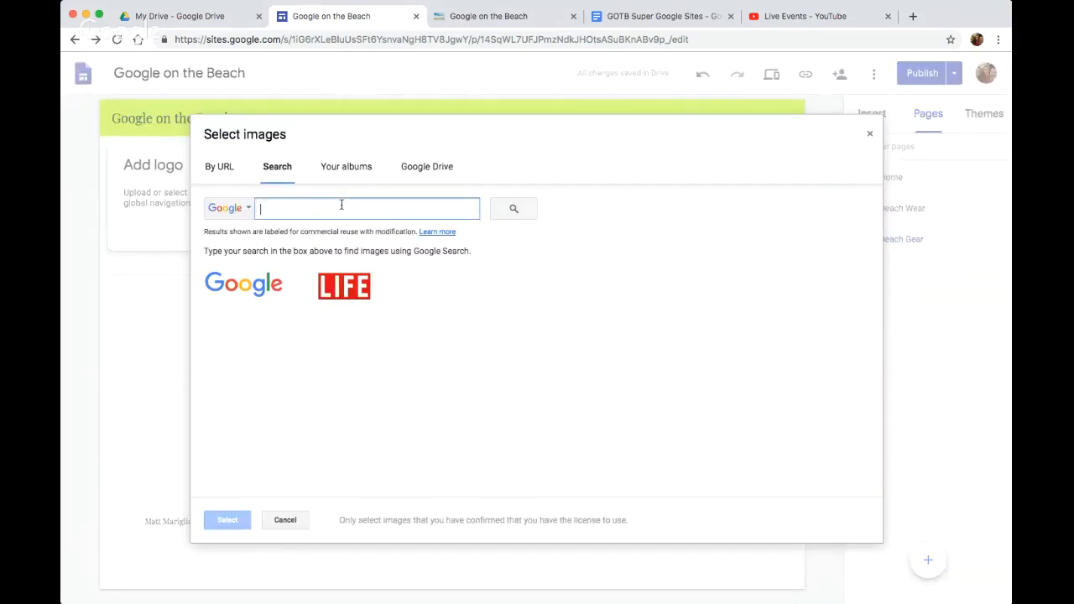
pyautogui.write('Beach')
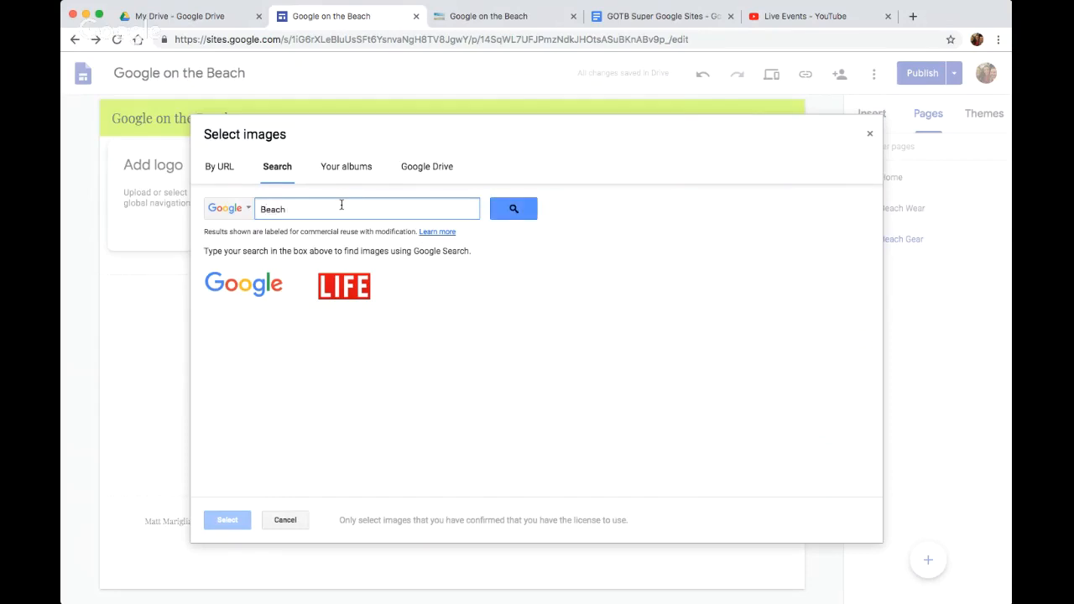
pyautogui.press('Return')
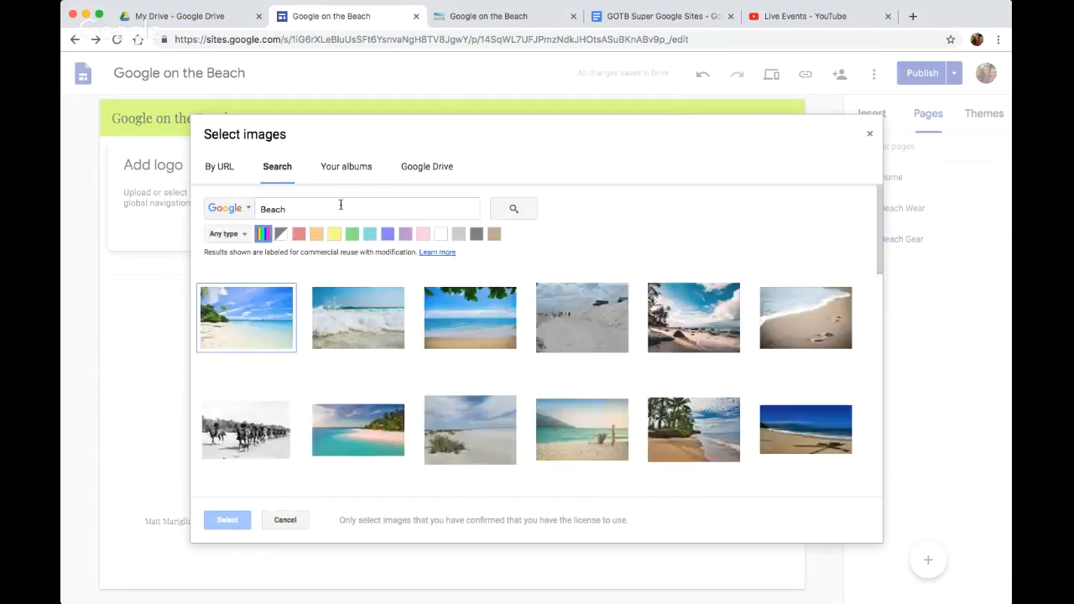
pyautogui.click(231, 317)
pyautogui.click(227, 520)
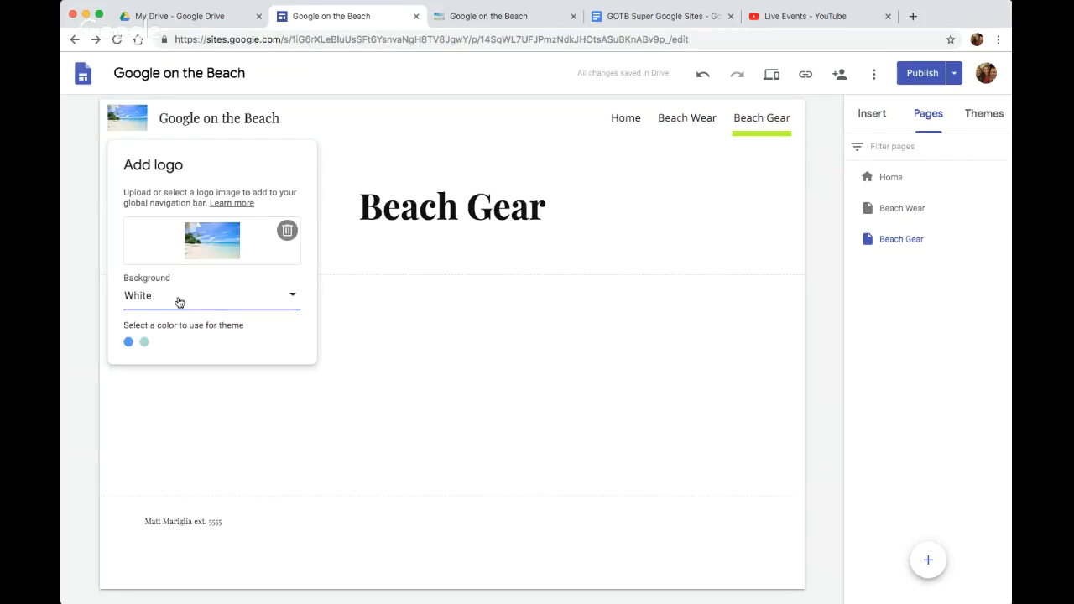
# Try a Black background for the logo and navigation bar, and set it to Transparent instead
pyautogui.click(179, 302)
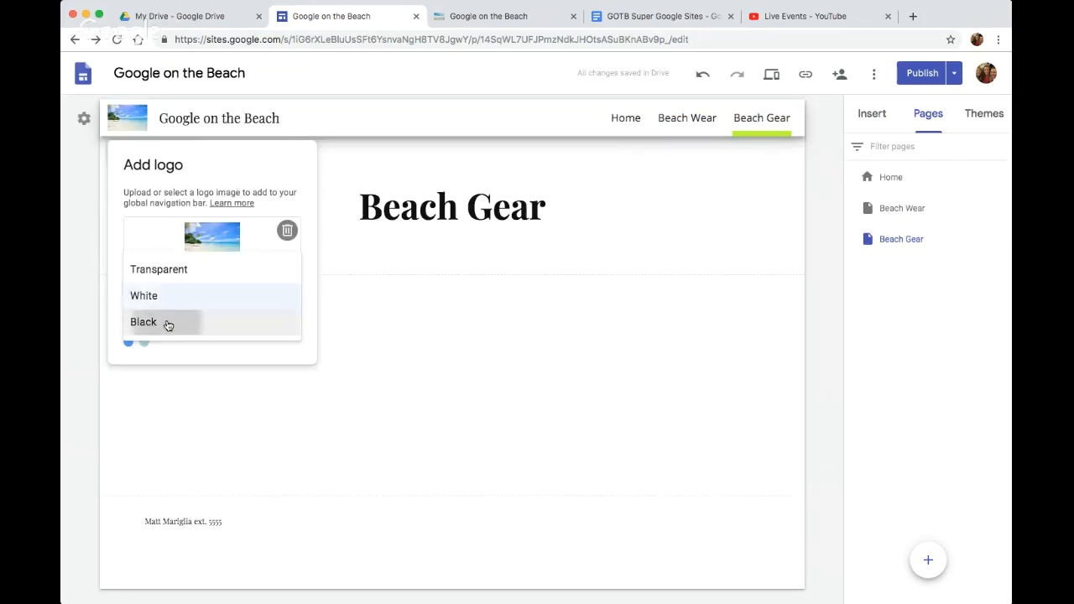
pyautogui.click(167, 321)
pyautogui.click(171, 296)
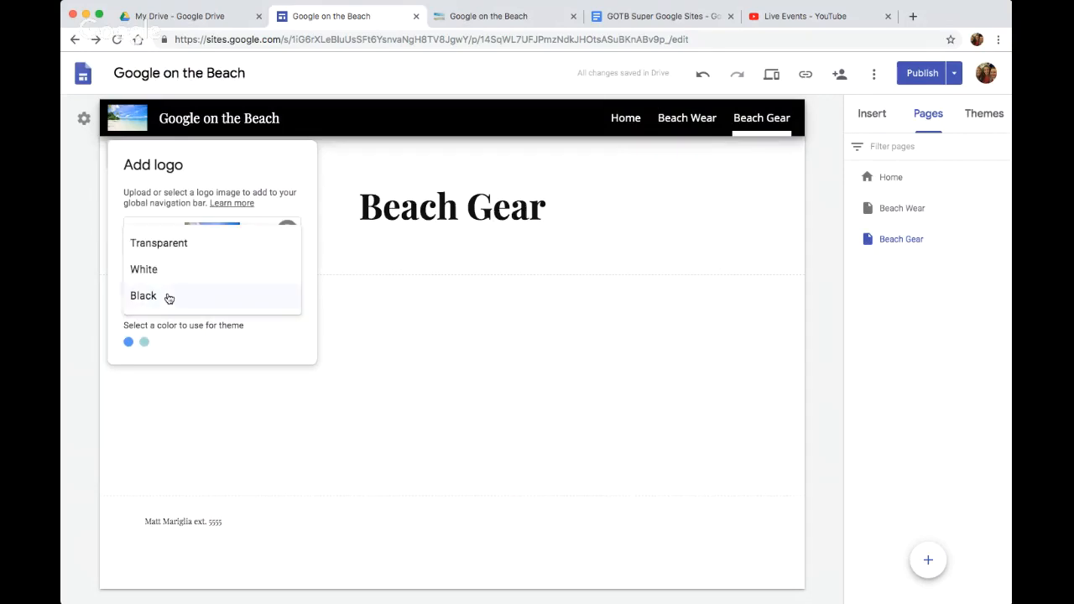
pyautogui.click(180, 242)
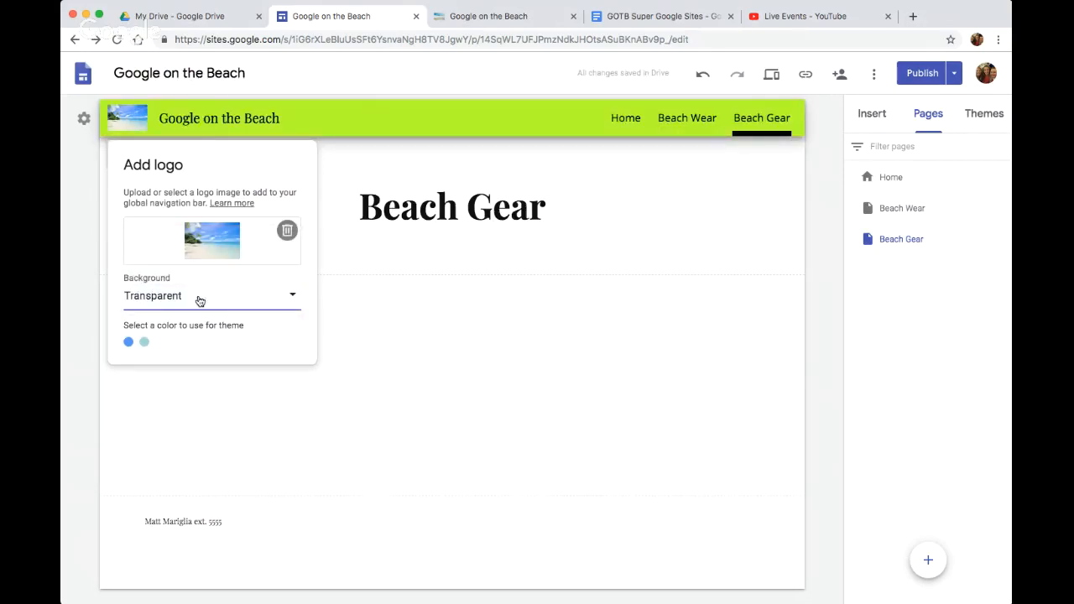
pyautogui.click(153, 401)
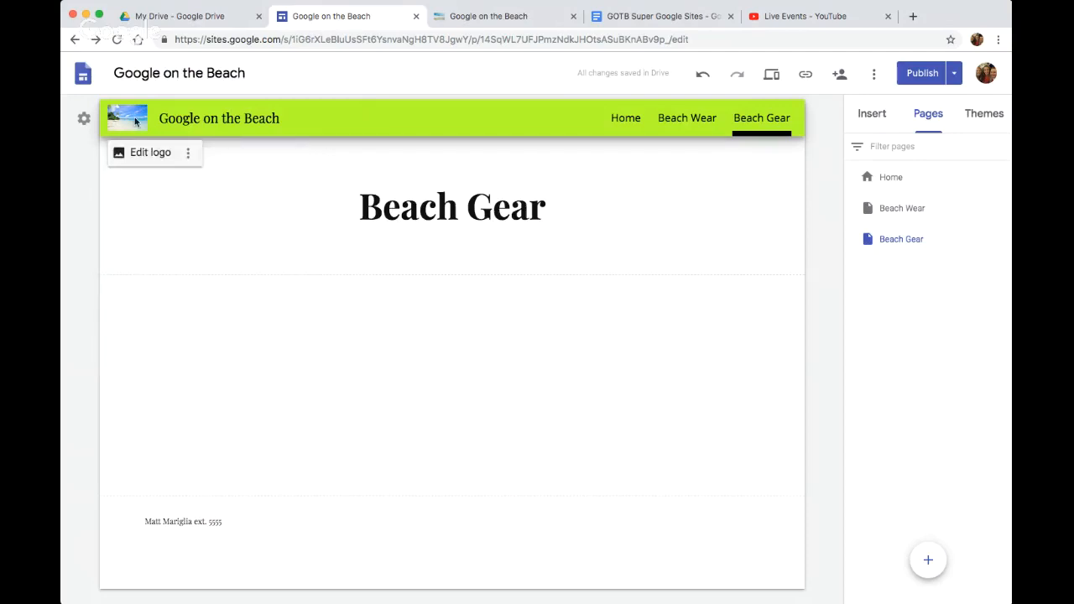
# Edit the logo settings to apply the blue colour suggested from the logo image as the site's theme colour
pyautogui.click(139, 156)
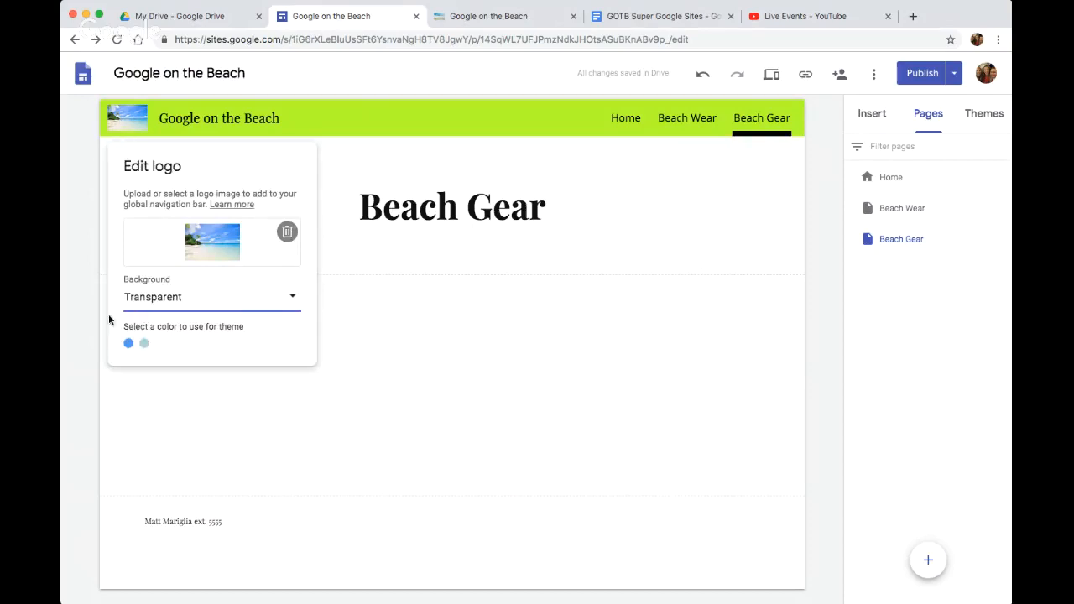
pyautogui.click(128, 344)
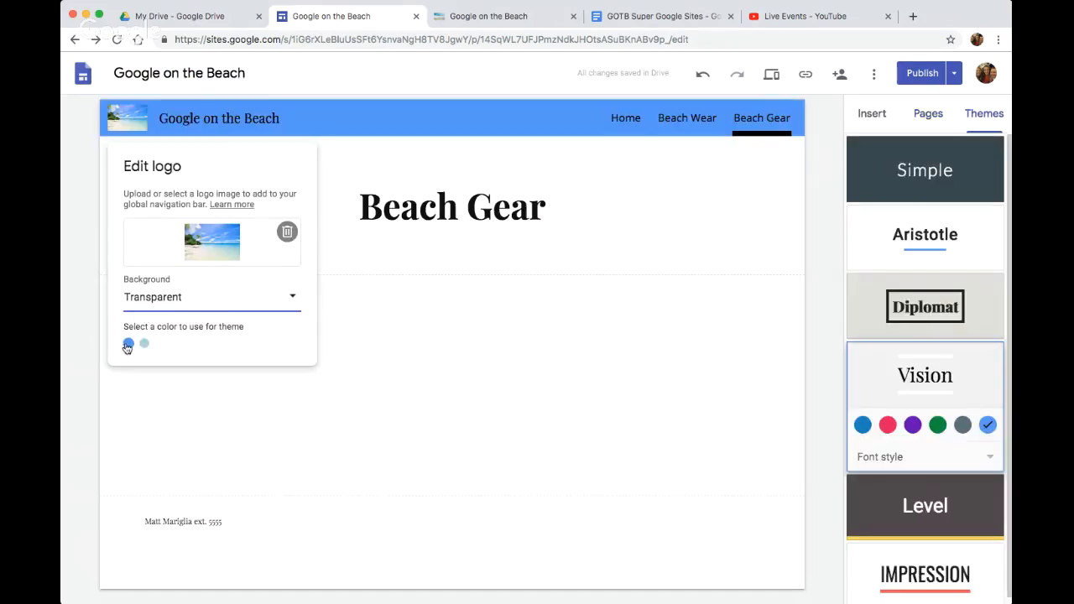
pyautogui.click(518, 333)
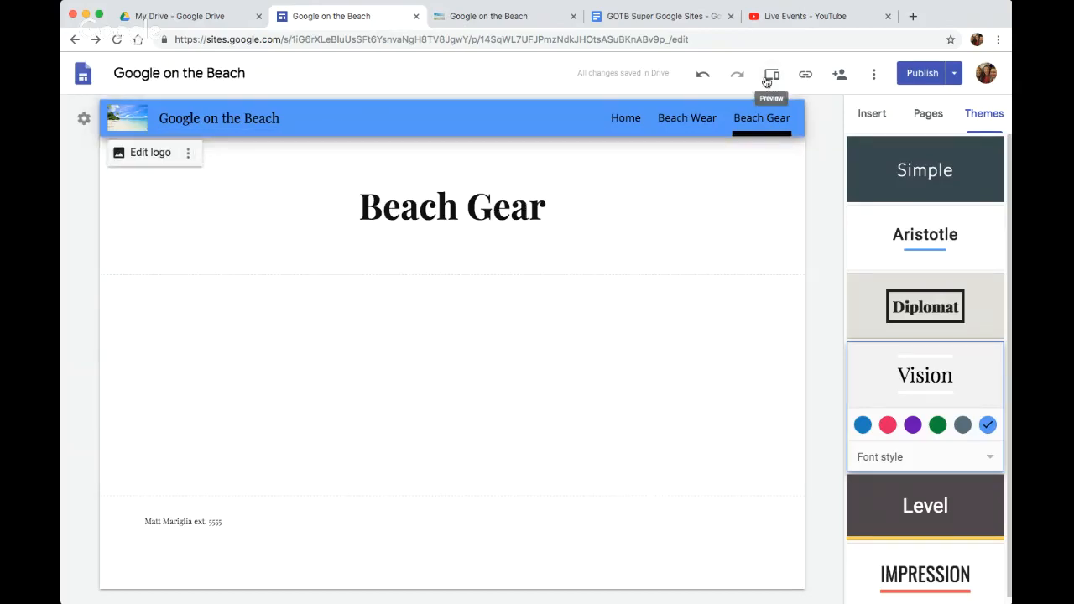
pyautogui.click(923, 73)
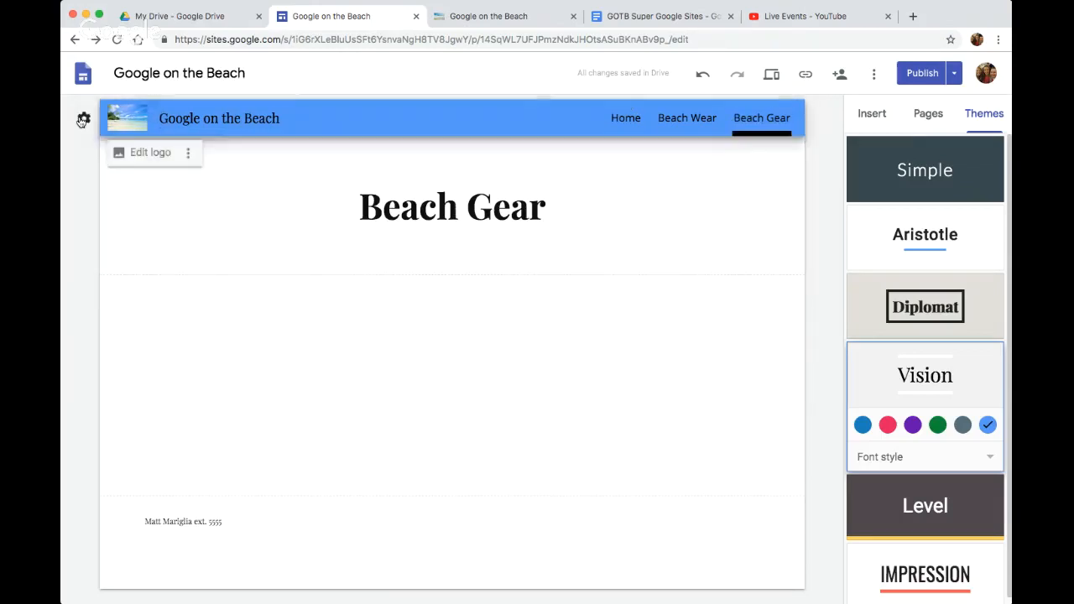
# Try the side navigation mode, view its page menu, and switch the site back to top navigation
pyautogui.click(83, 120)
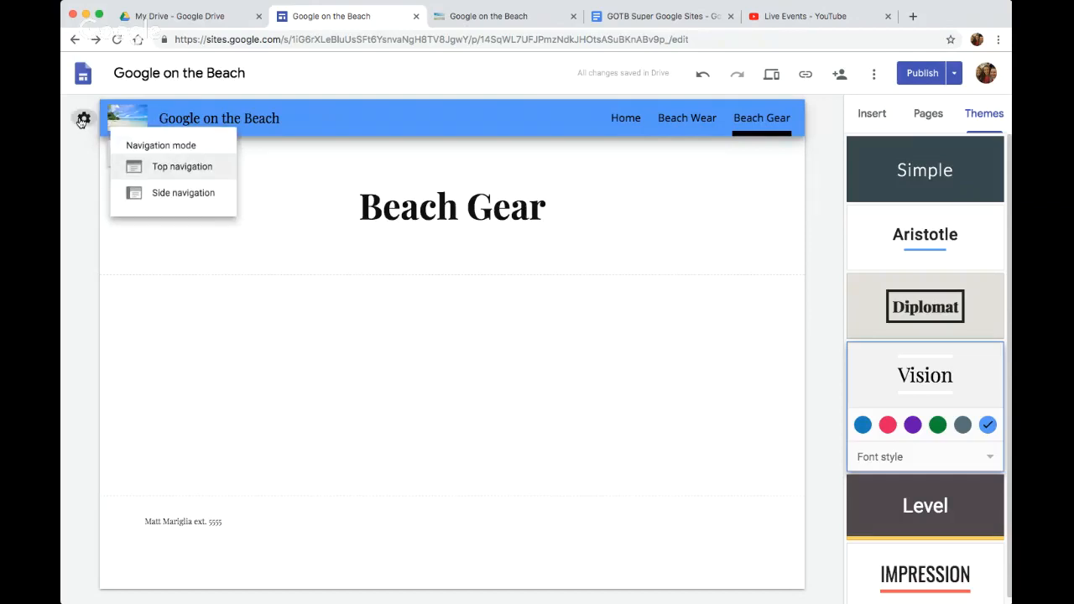
pyautogui.click(183, 193)
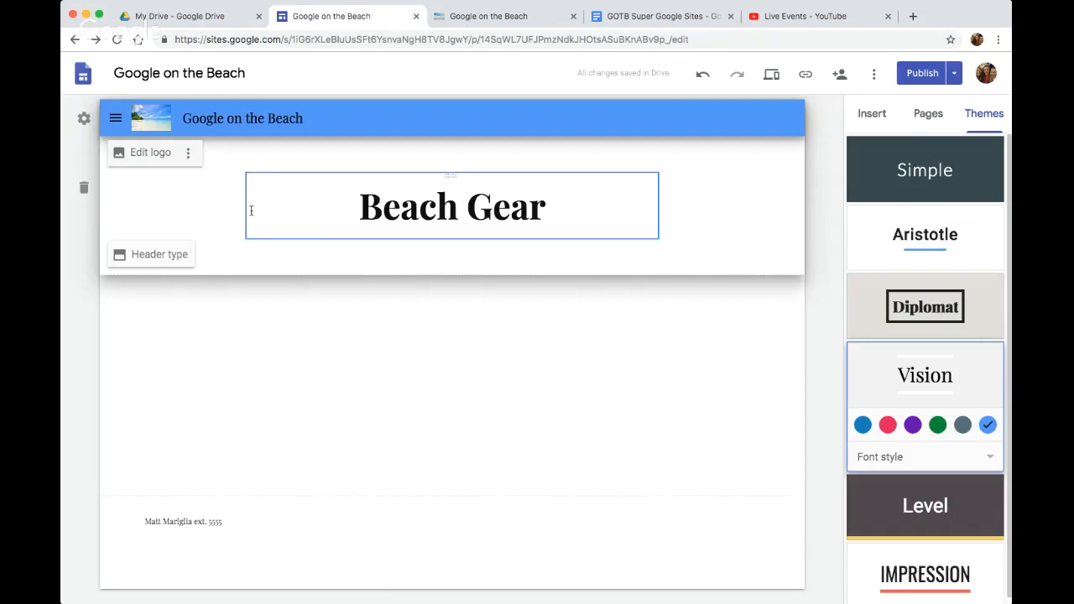
pyautogui.click(115, 122)
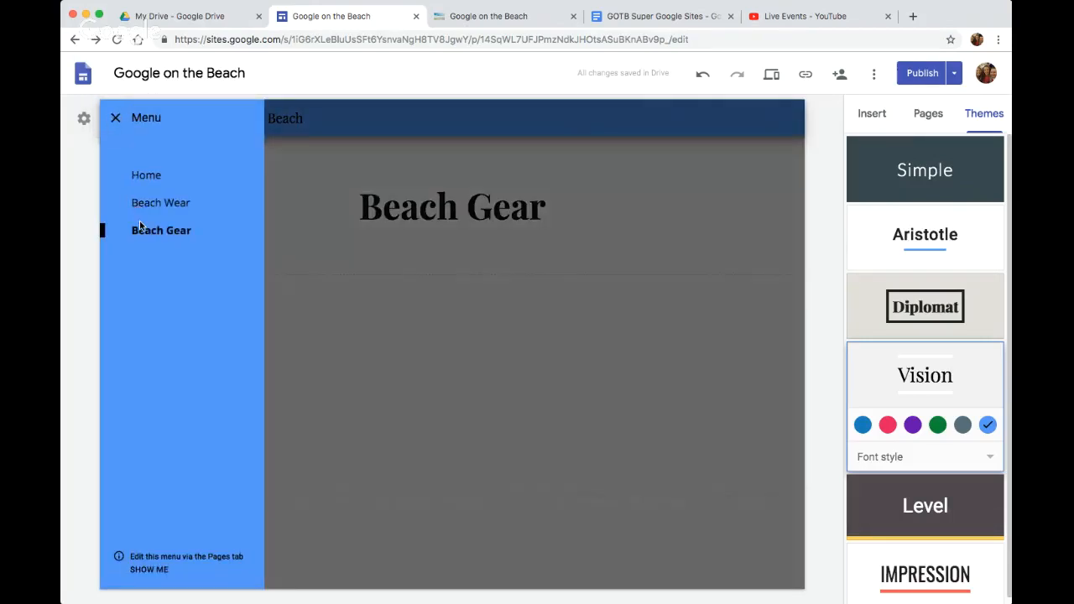
pyautogui.click(110, 118)
pyautogui.click(83, 118)
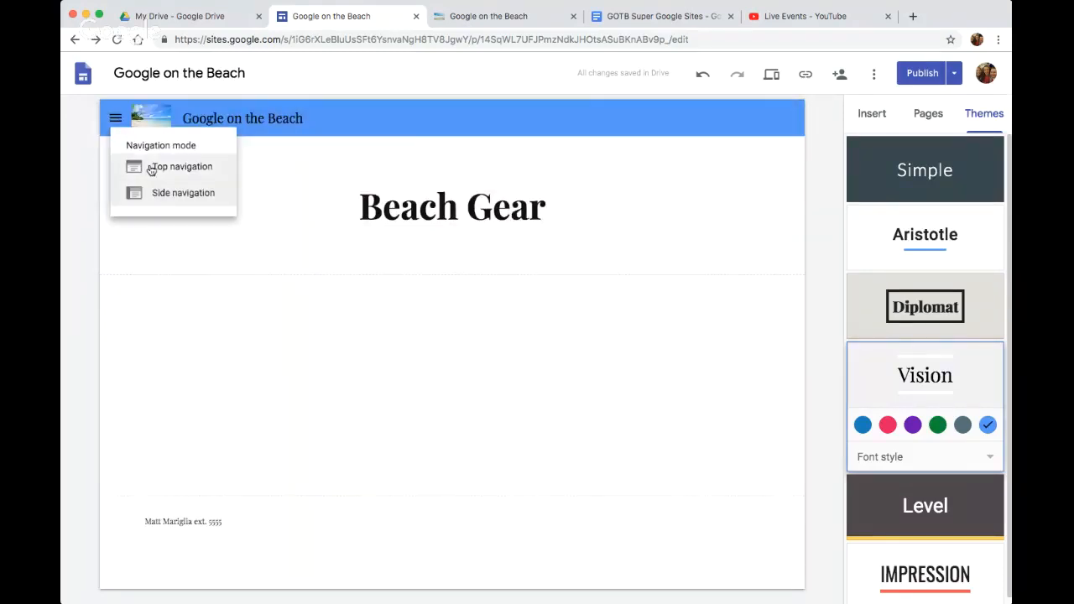
pyautogui.click(159, 171)
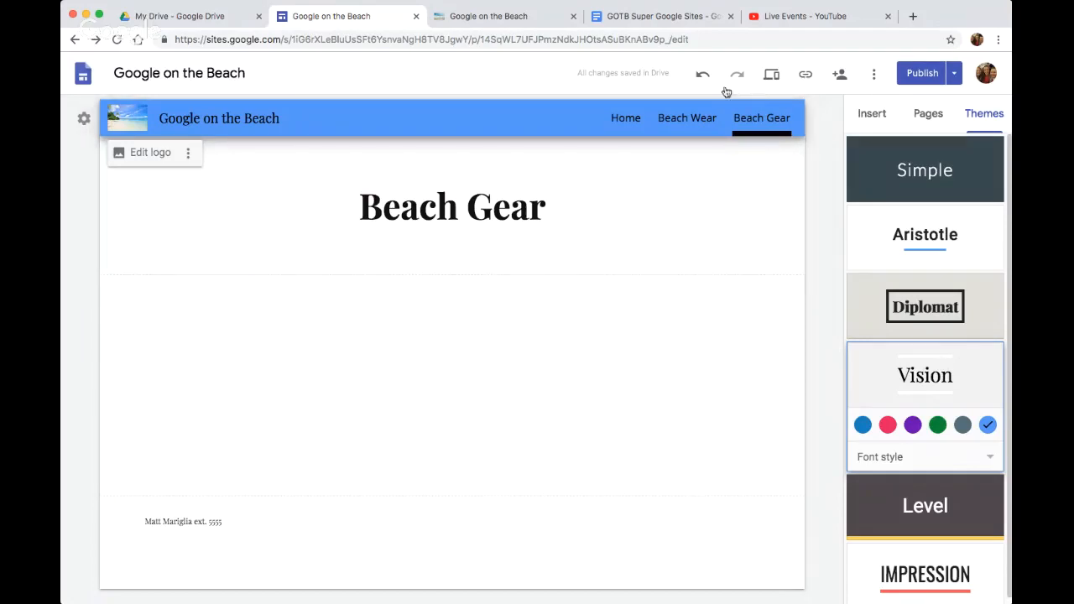
# Switch to the GOTB Super Google Sites document, highlight its "Publishing & Sharing Site" item, and glance at the published site
pyautogui.click(926, 115)
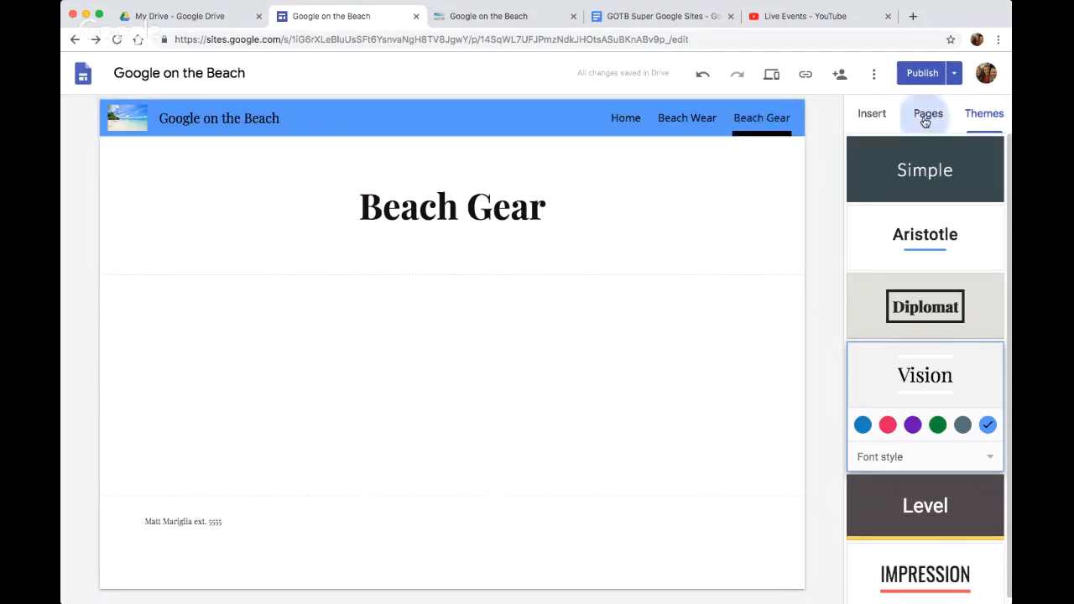
pyautogui.click(876, 114)
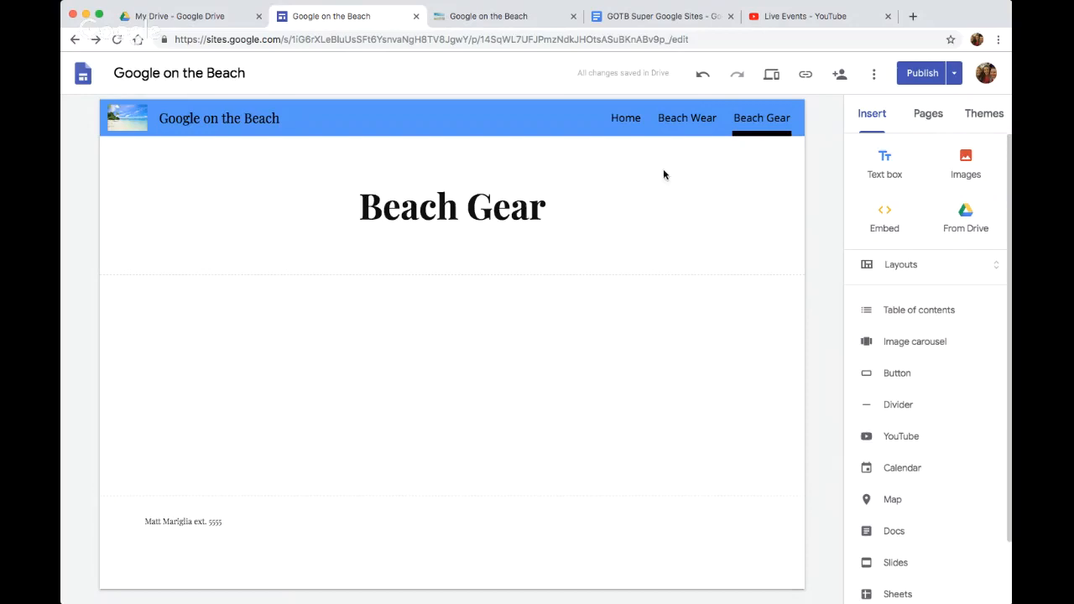
pyautogui.click(647, 16)
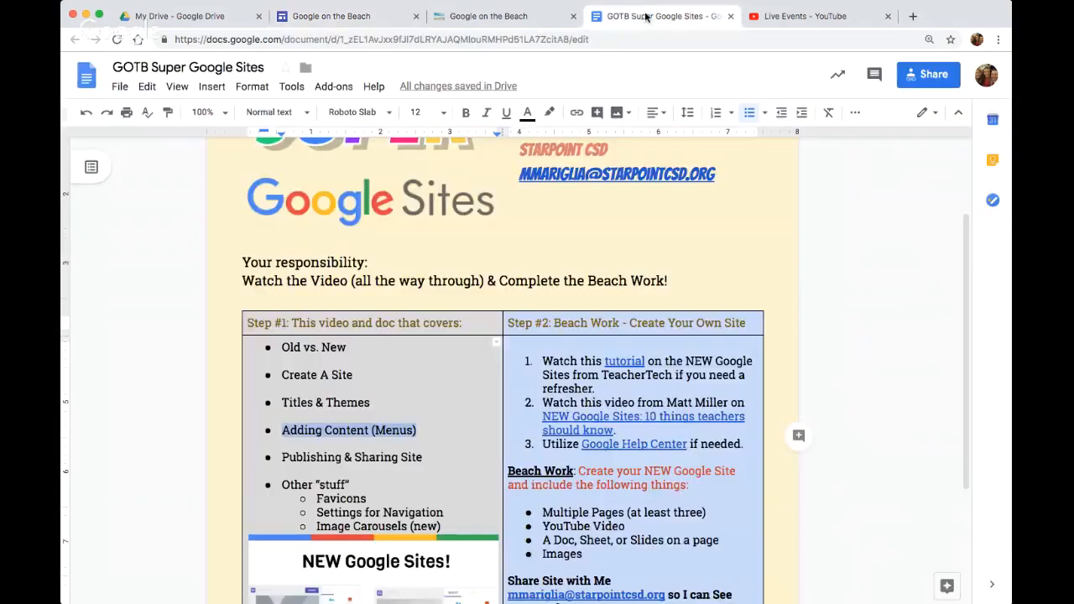
pyautogui.moveTo(423, 458); pyautogui.dragTo(274, 470)
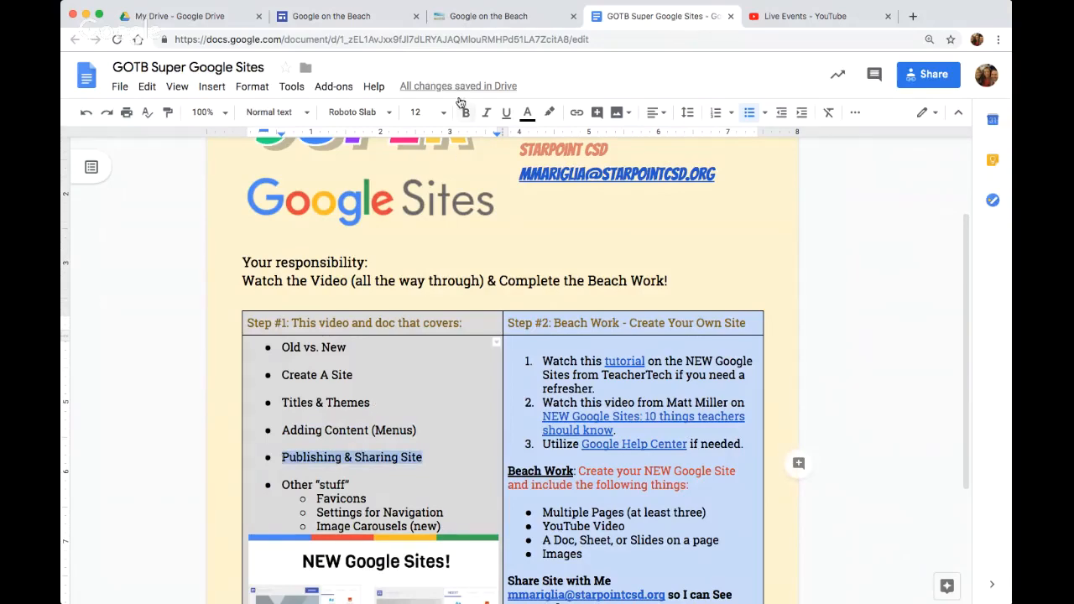
pyautogui.click(491, 17)
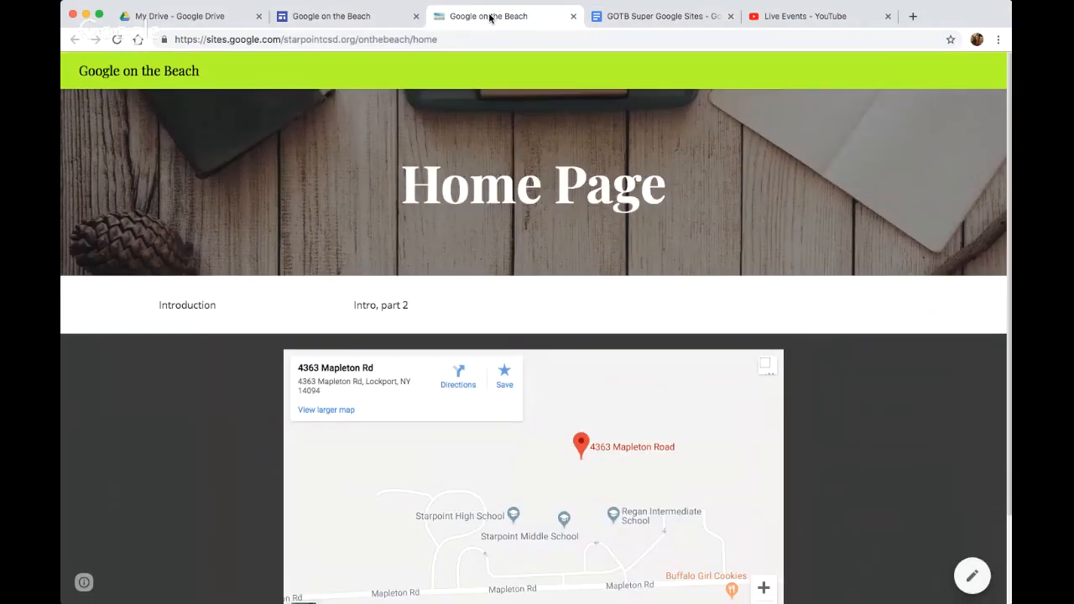
pyautogui.click(650, 16)
# Return to the site editor and review the sharing options, including the draft access settings, without changing them
pyautogui.click(331, 16)
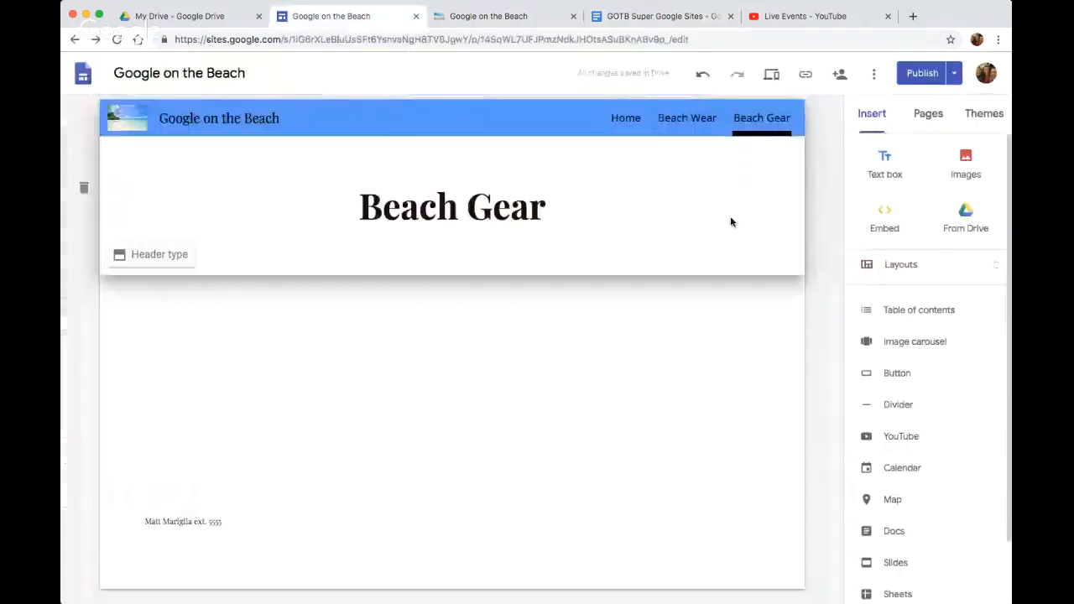
pyautogui.click(839, 75)
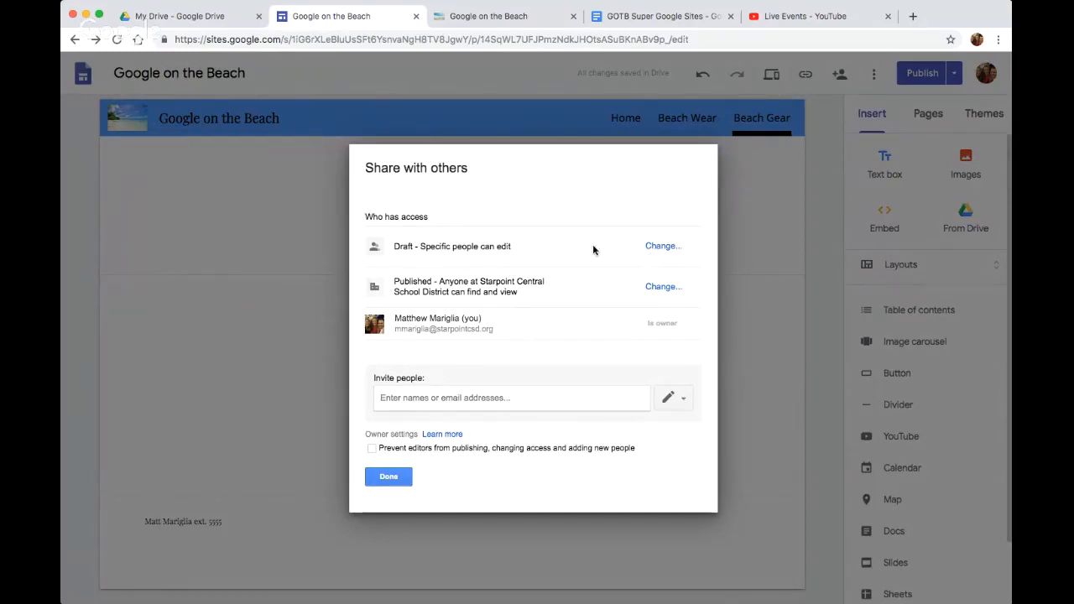
pyautogui.click(665, 247)
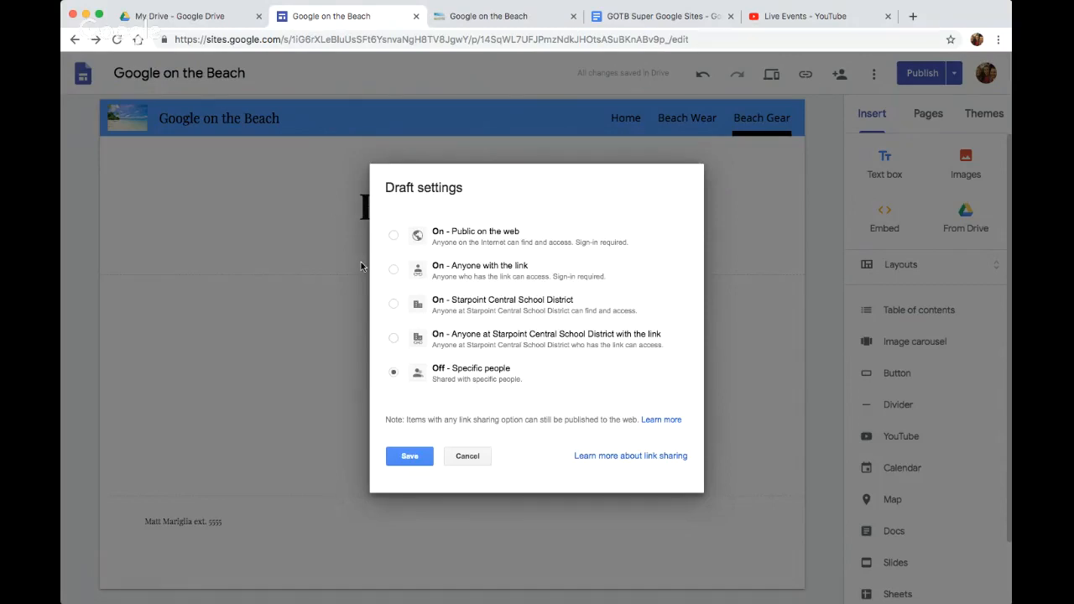
pyautogui.click(465, 455)
pyautogui.click(411, 472)
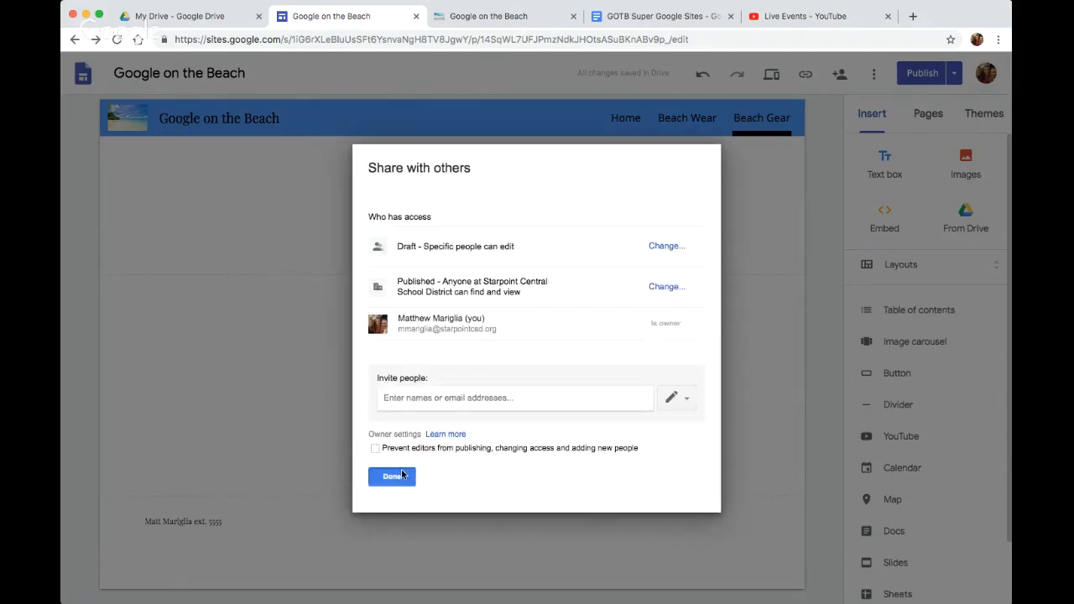
# Embed the GOTB Super Google Sites document from the recent Google Drive files on the Beach Gear page
pyautogui.click(635, 16)
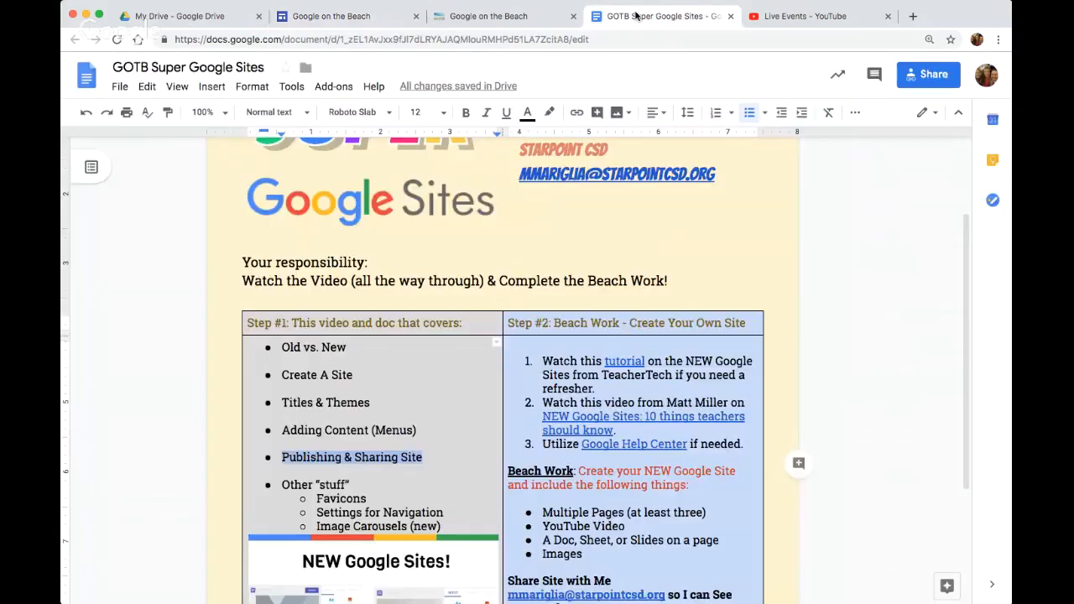
pyautogui.click(348, 15)
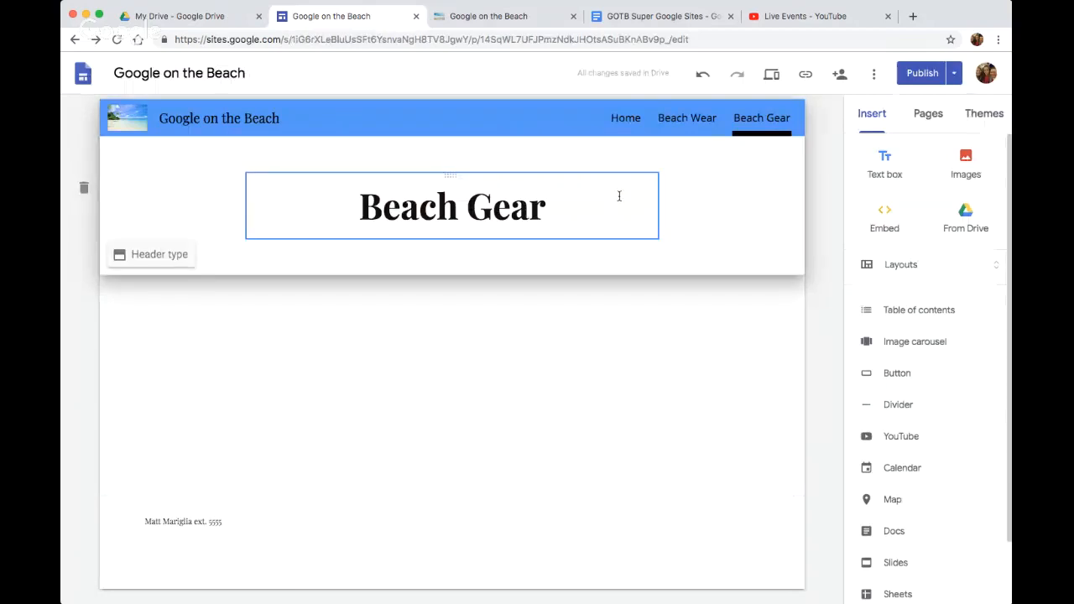
pyautogui.click(957, 218)
pyautogui.click(997, 149)
pyautogui.click(997, 149)
pyautogui.click(903, 149)
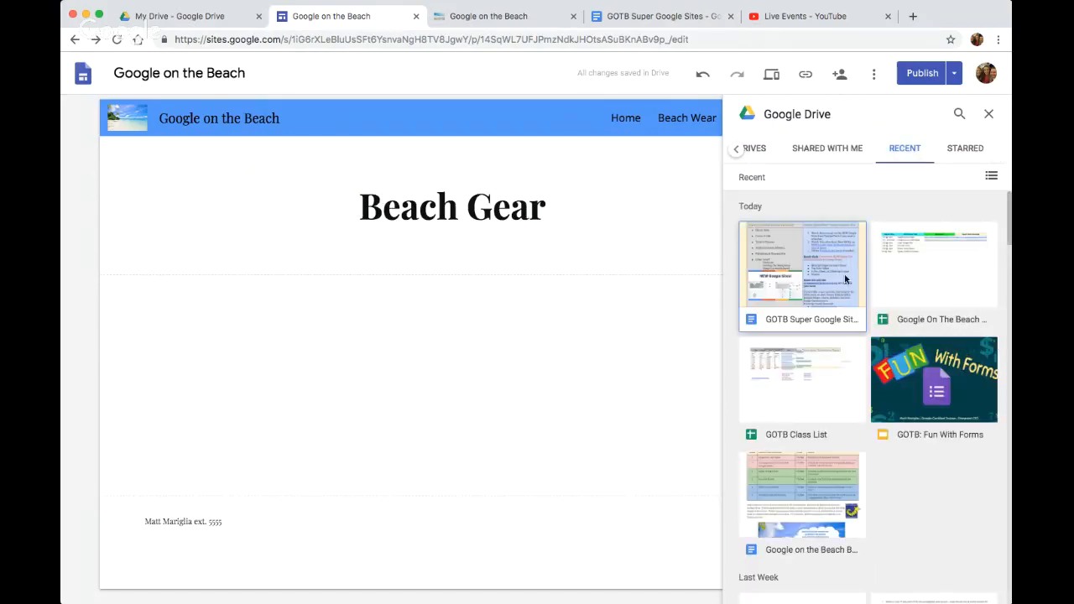
pyautogui.click(801, 289)
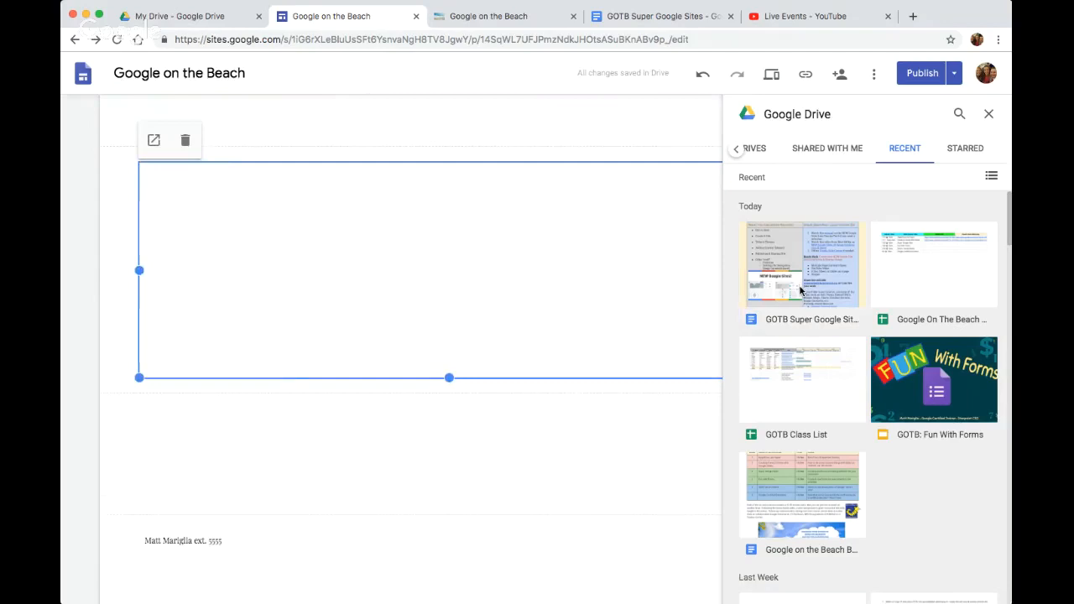
pyautogui.click(822, 275)
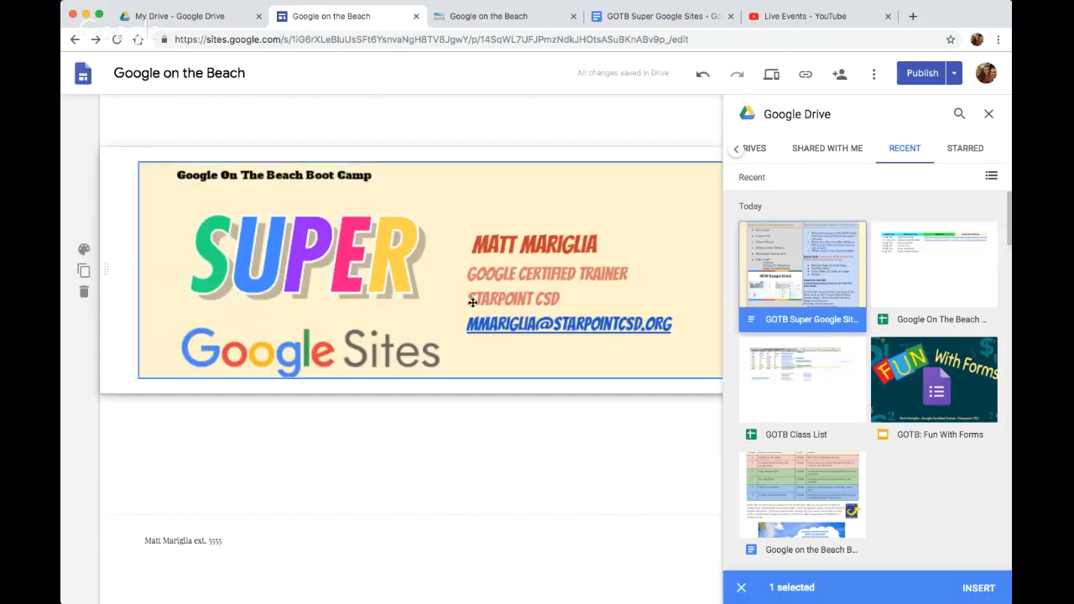
pyautogui.click(989, 116)
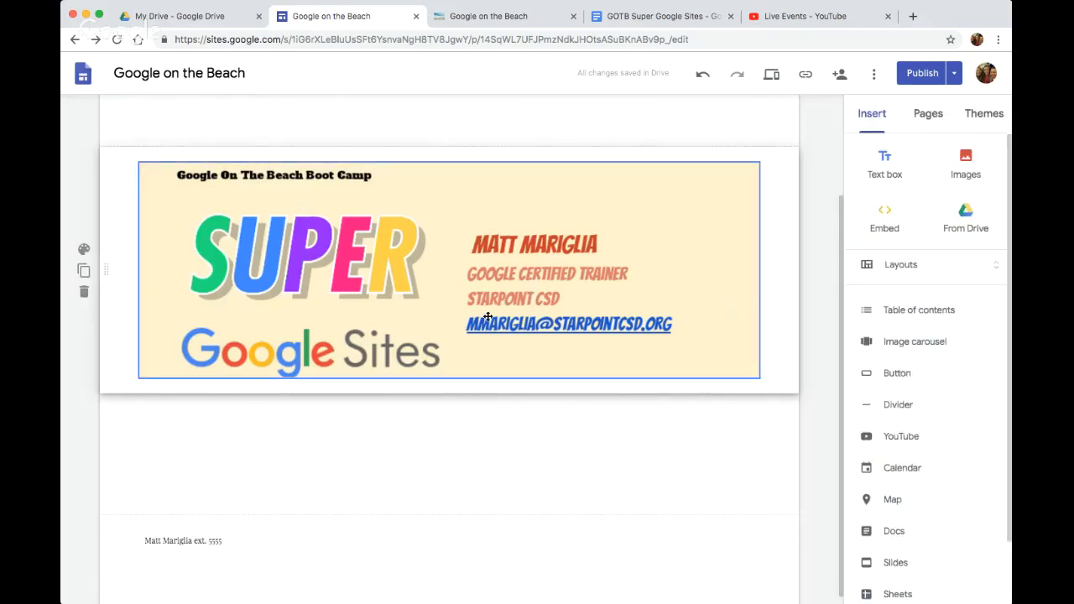
# Extend the embedded document's frame downward on the Beach Gear page to show its Step #1 and Step #2 table
pyautogui.click(922, 73)
pyautogui.click(440, 225)
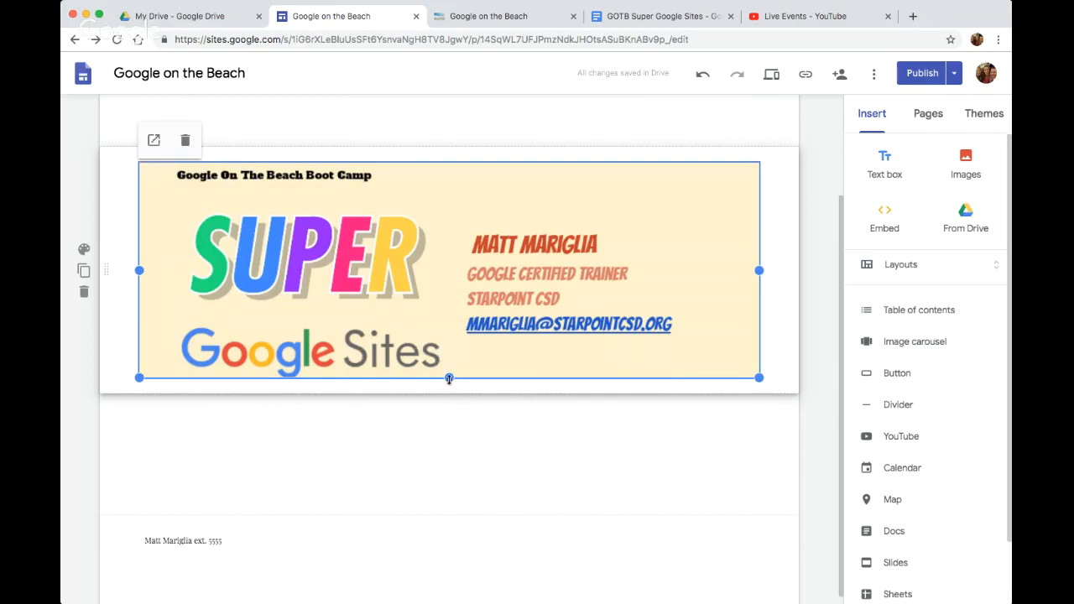
pyautogui.moveTo(449, 378); pyautogui.dragTo(445, 578)
pyautogui.scroll(-3, 426, 336)
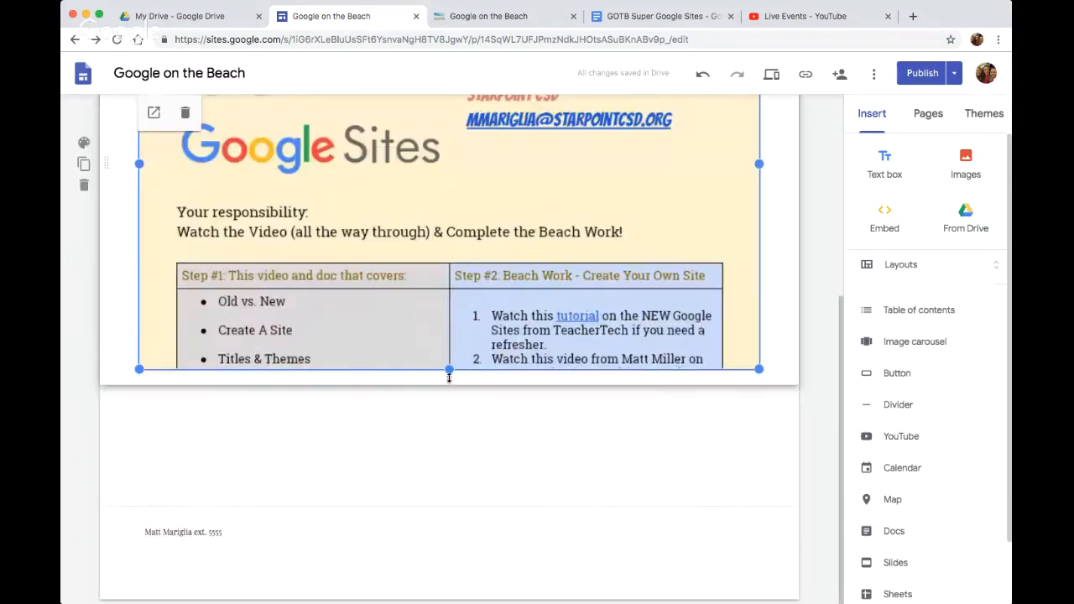
pyautogui.moveTo(449, 371); pyautogui.dragTo(445, 466)
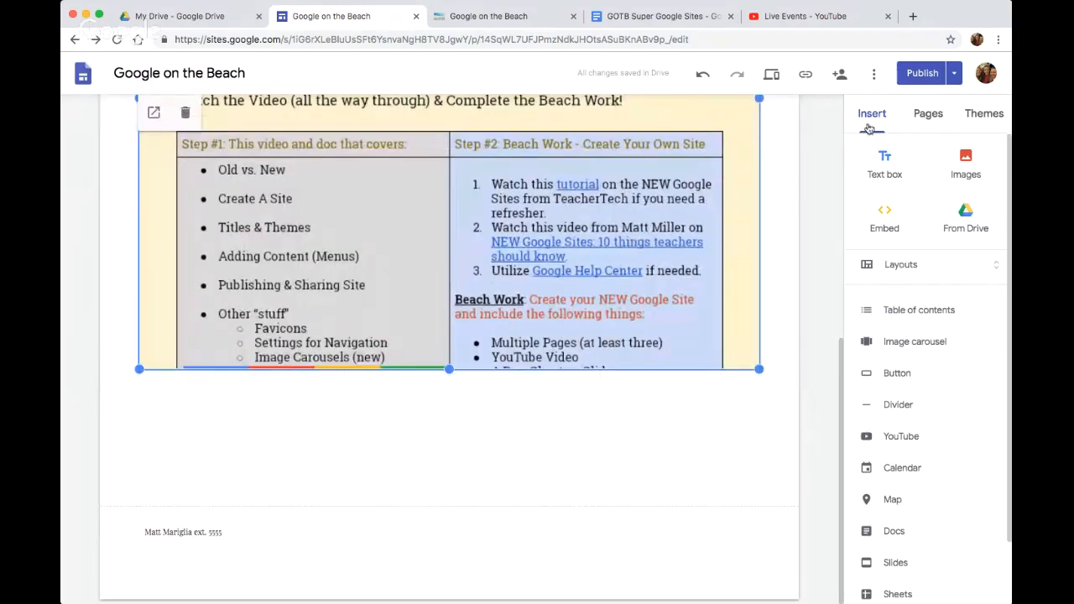
# Publish the site's latest changes and reload the published Google on the Beach home page
pyautogui.click(911, 80)
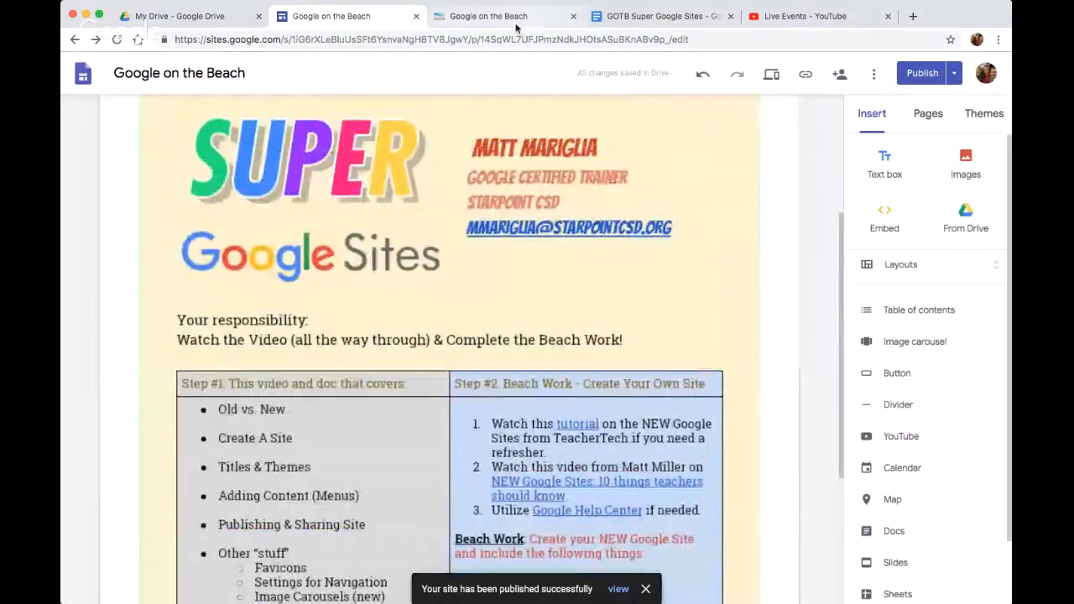
pyautogui.click(515, 18)
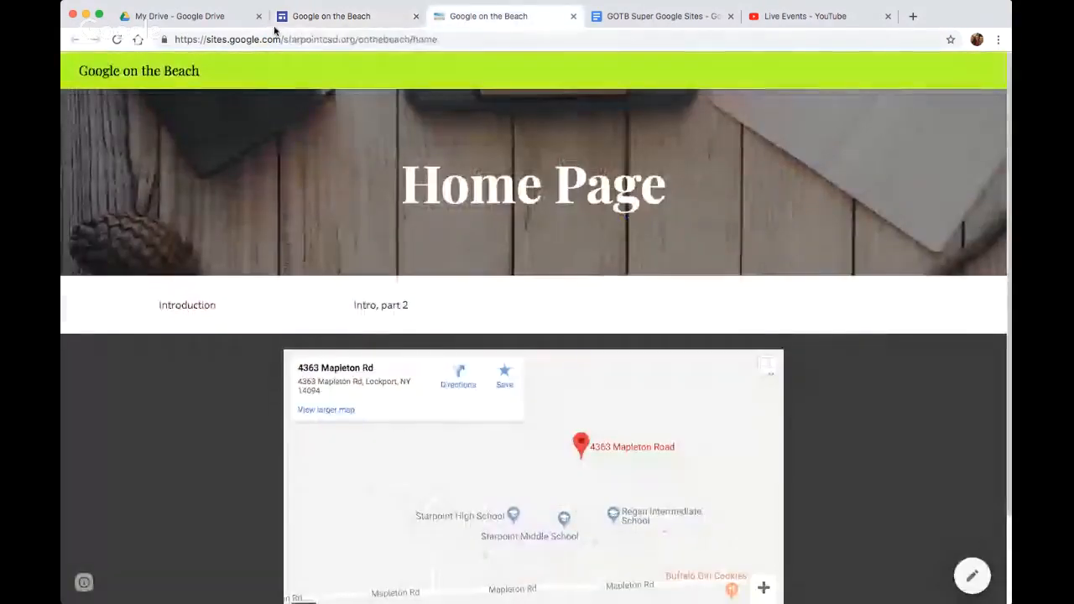
pyautogui.click(117, 39)
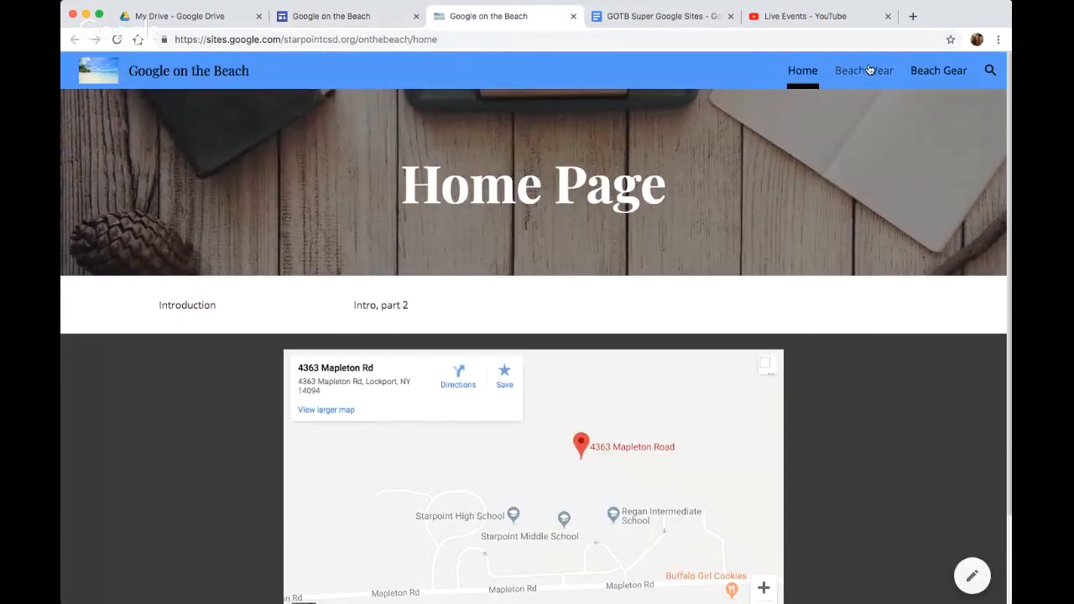
# Review the published Beach Wear and Beach Gear pages, reading through the embedded GOTB Super Google Sites document
pyautogui.click(870, 71)
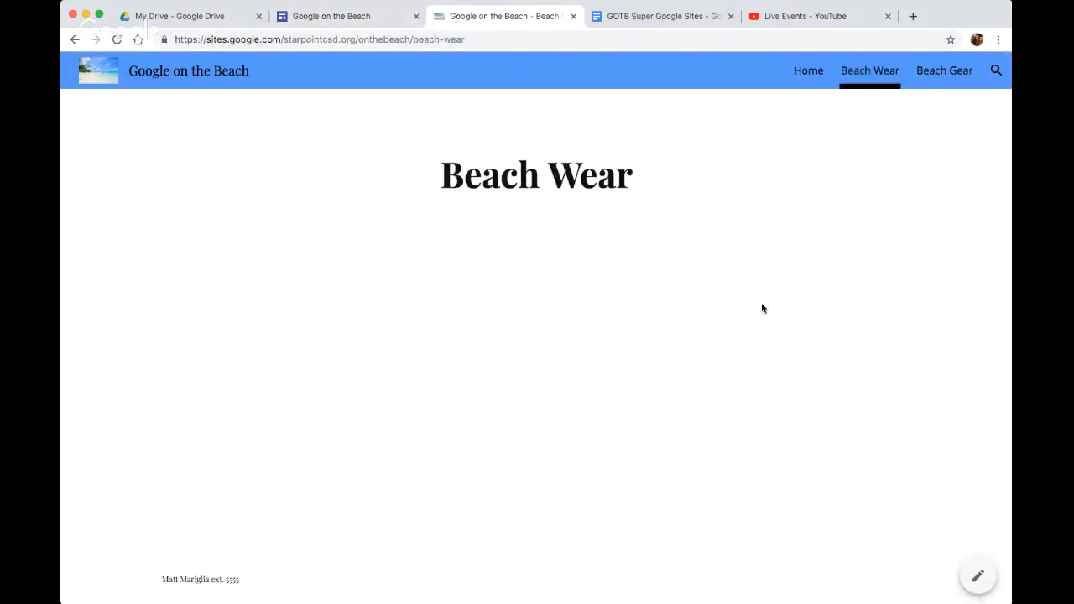
pyautogui.click(945, 71)
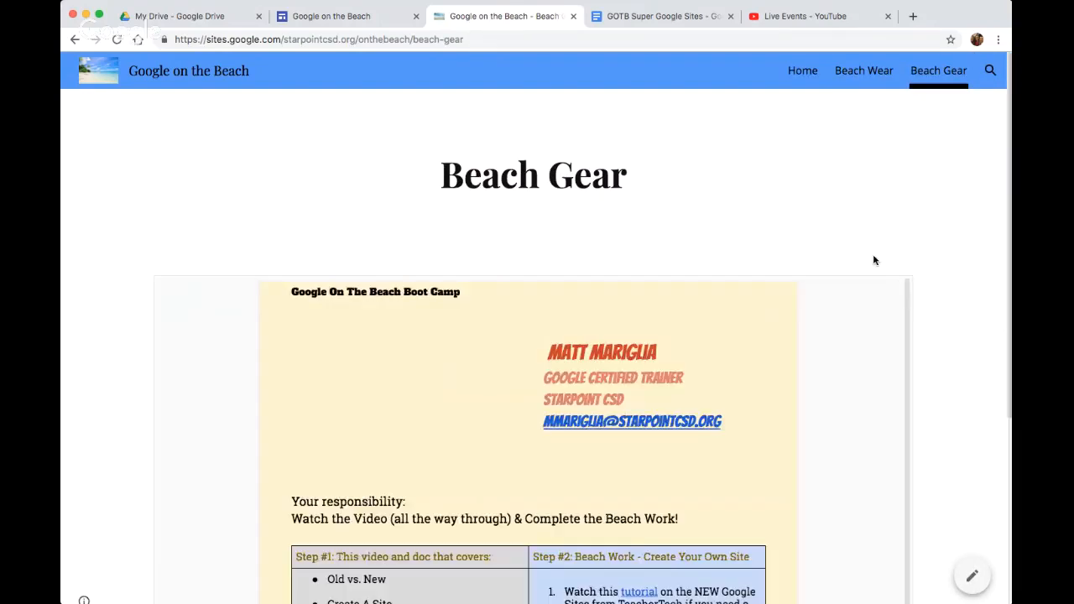
pyautogui.scroll(-1, 961, 328)
pyautogui.scroll(-5, 961, 327)
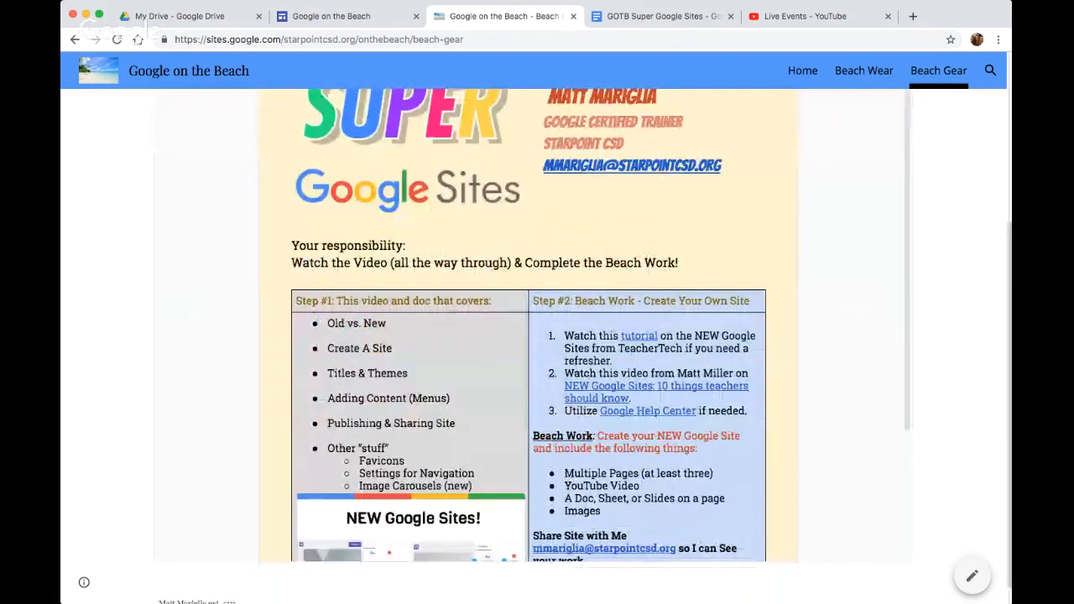
pyautogui.click(375, 18)
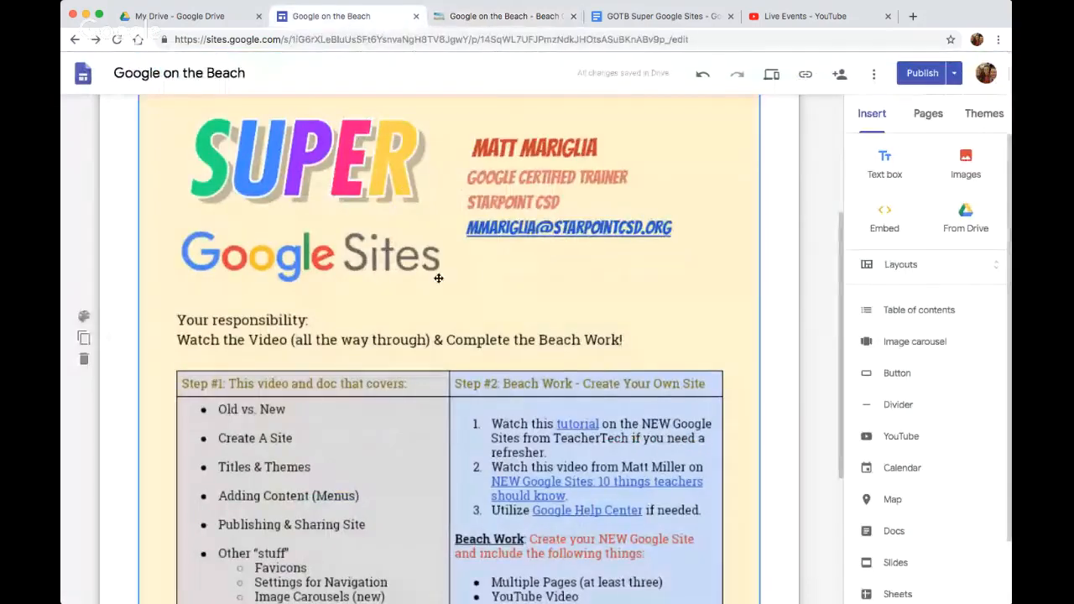
pyautogui.click(534, 20)
pyautogui.scroll(-3, 552, 362)
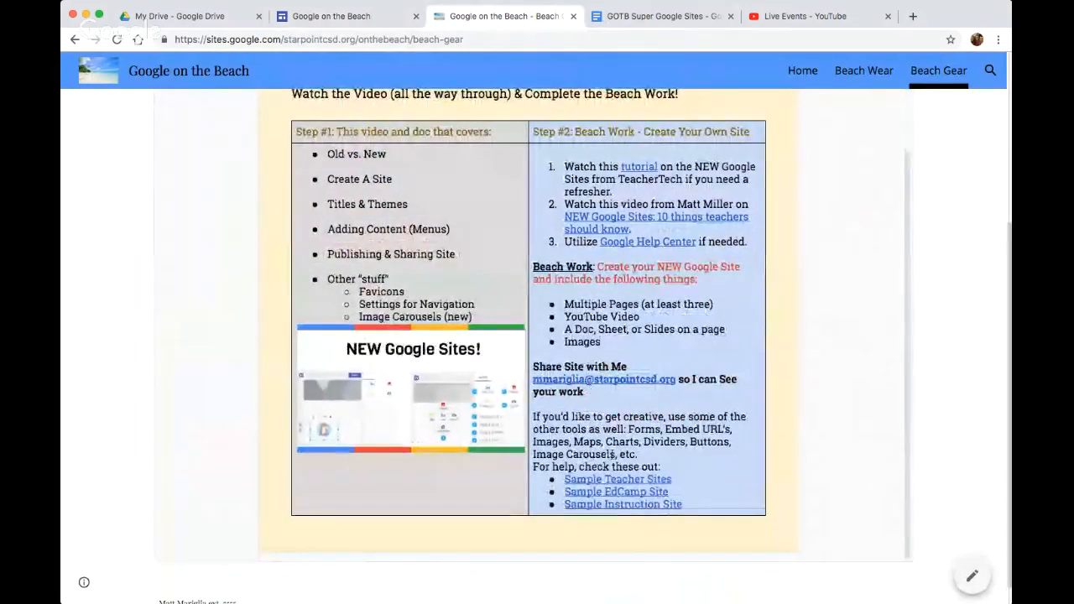
pyautogui.scroll(3, 619, 486)
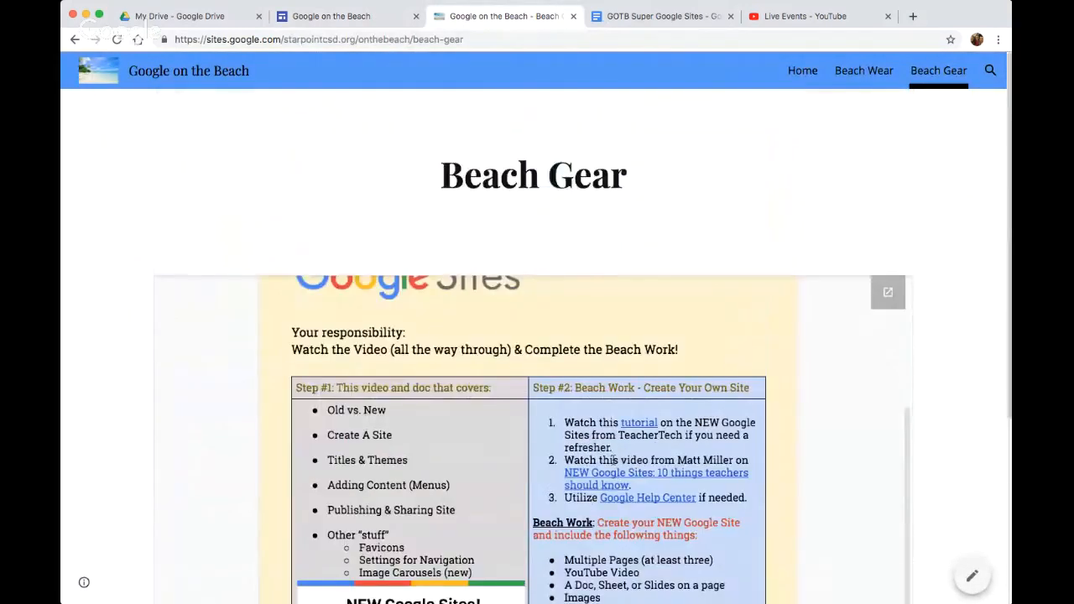
# Check the tutorial link in the embedded document's Step #2 column and look over the Beach Work instructions
pyautogui.click(632, 423)
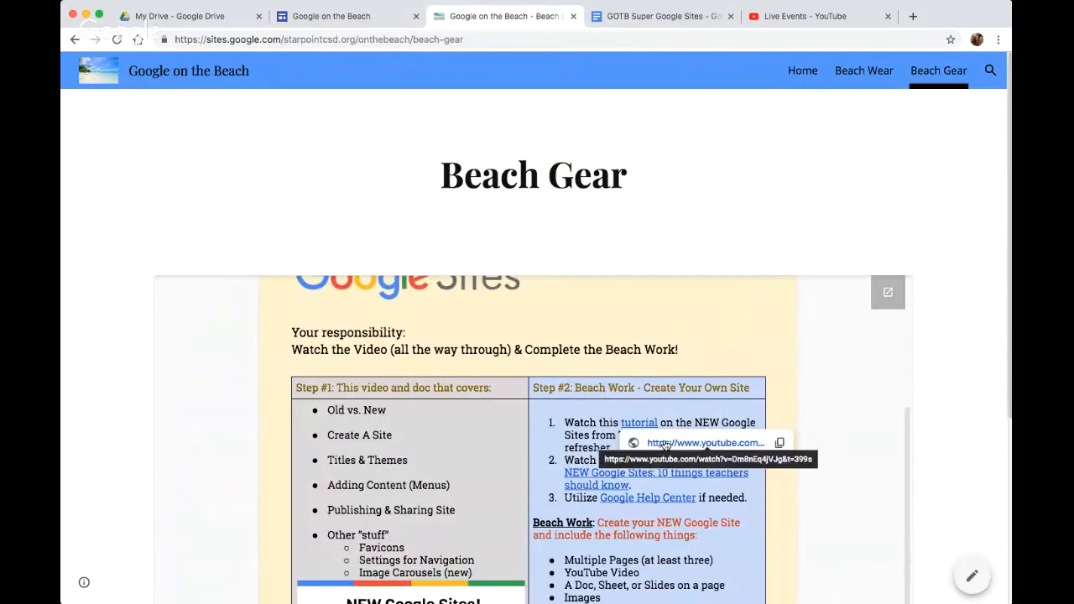
pyautogui.scroll(1, 629, 287)
pyautogui.scroll(-3, 611, 276)
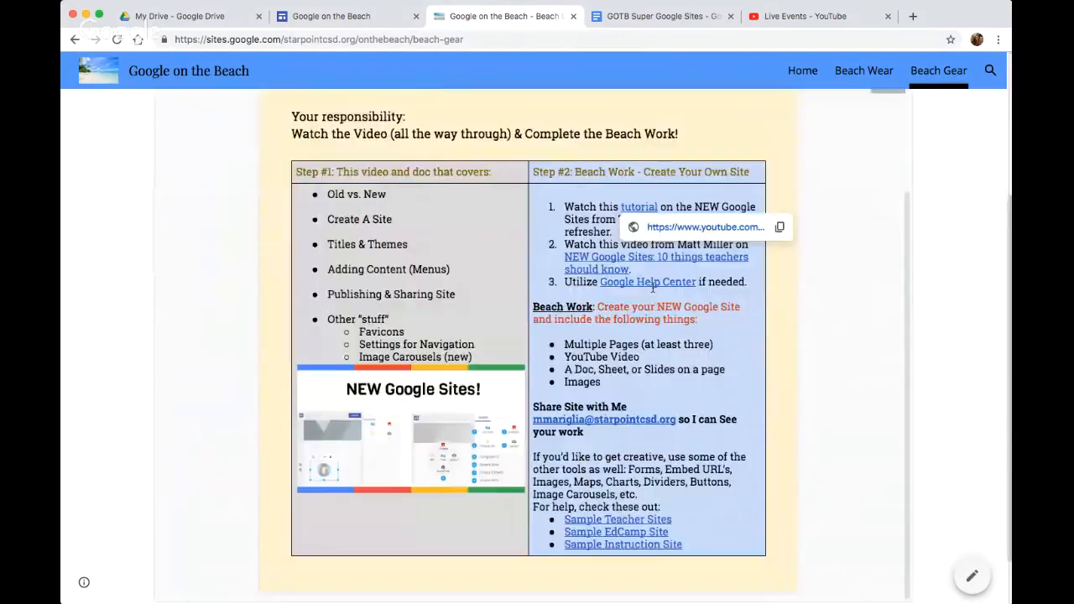
pyautogui.scroll(3, 653, 288)
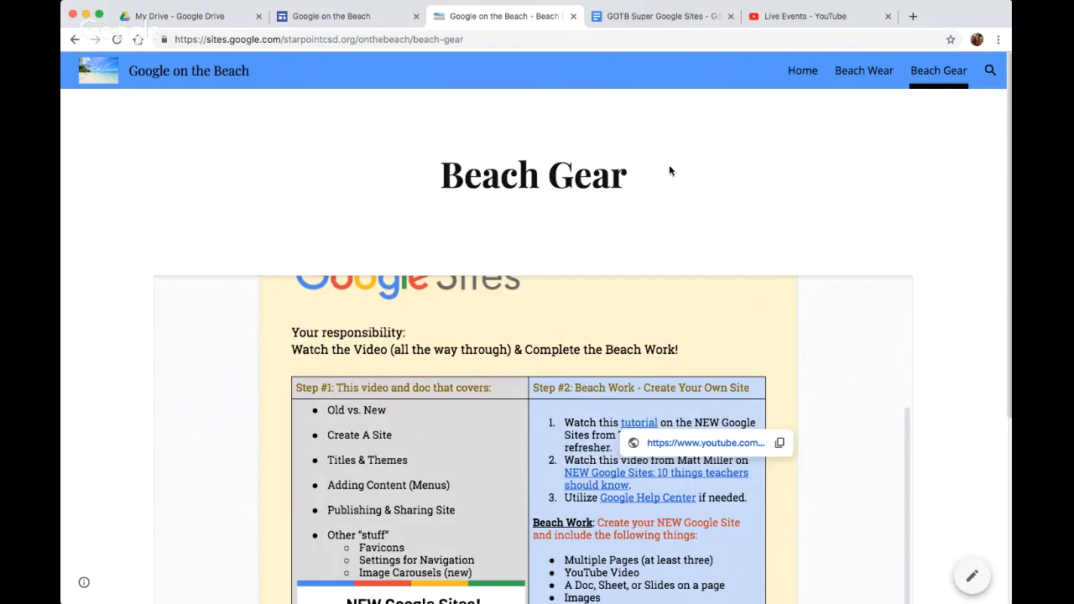
# Return to the site editor and preview the Beach Gear page in phone, tablet and large-screen layouts, then close the preview
pyautogui.click(667, 17)
pyautogui.click(366, 22)
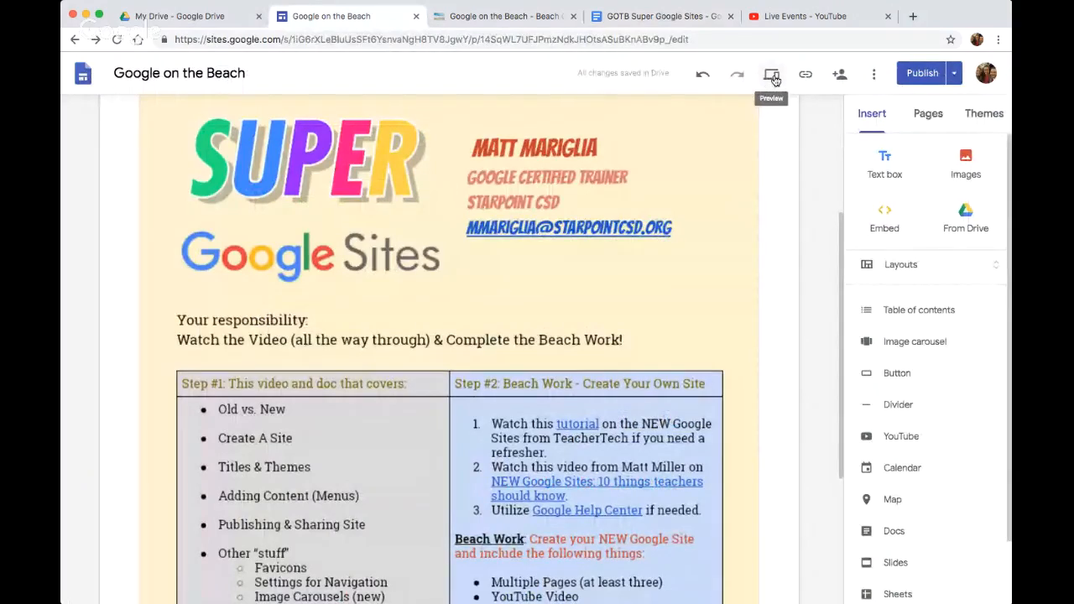
pyautogui.click(776, 81)
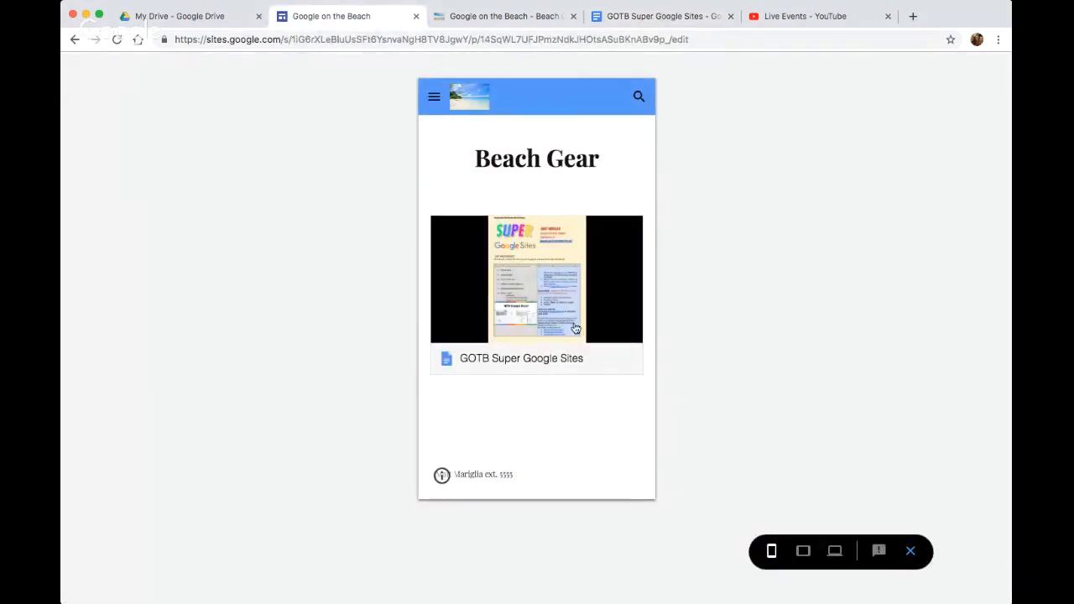
pyautogui.click(804, 551)
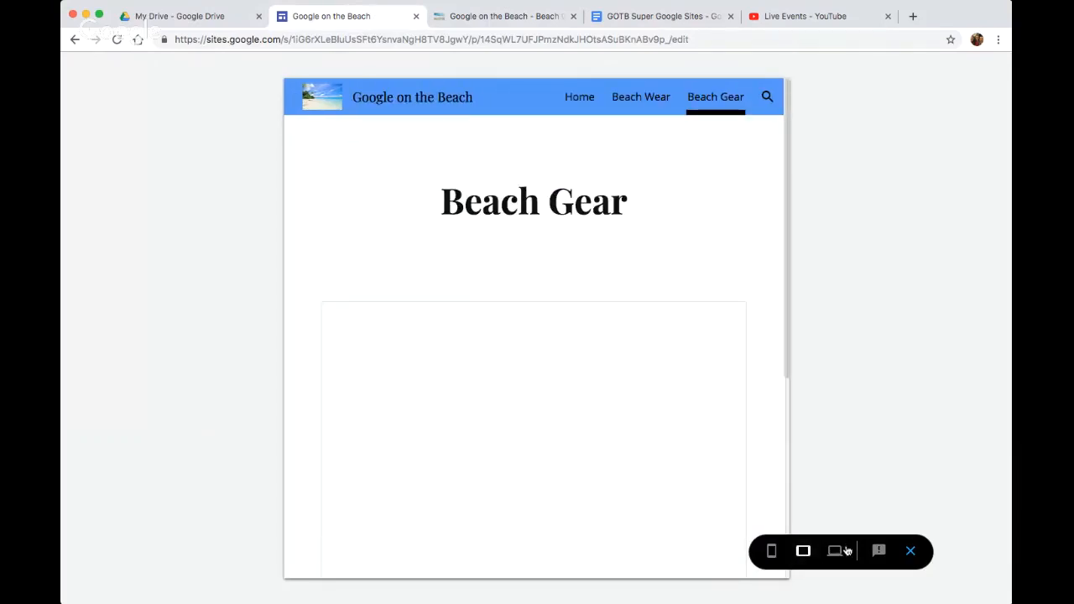
pyautogui.click(839, 551)
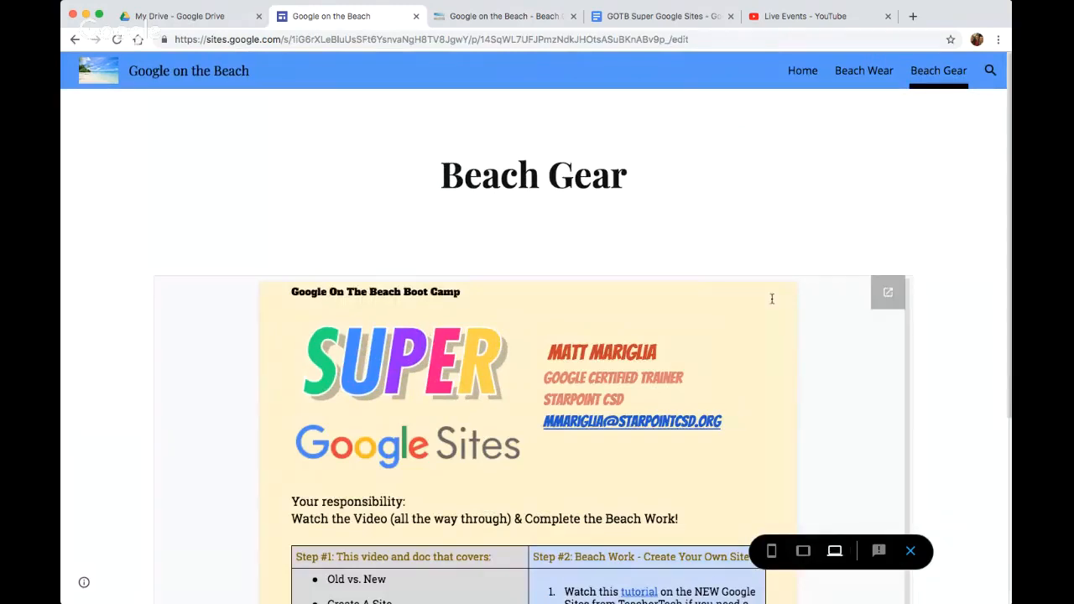
pyautogui.click(911, 551)
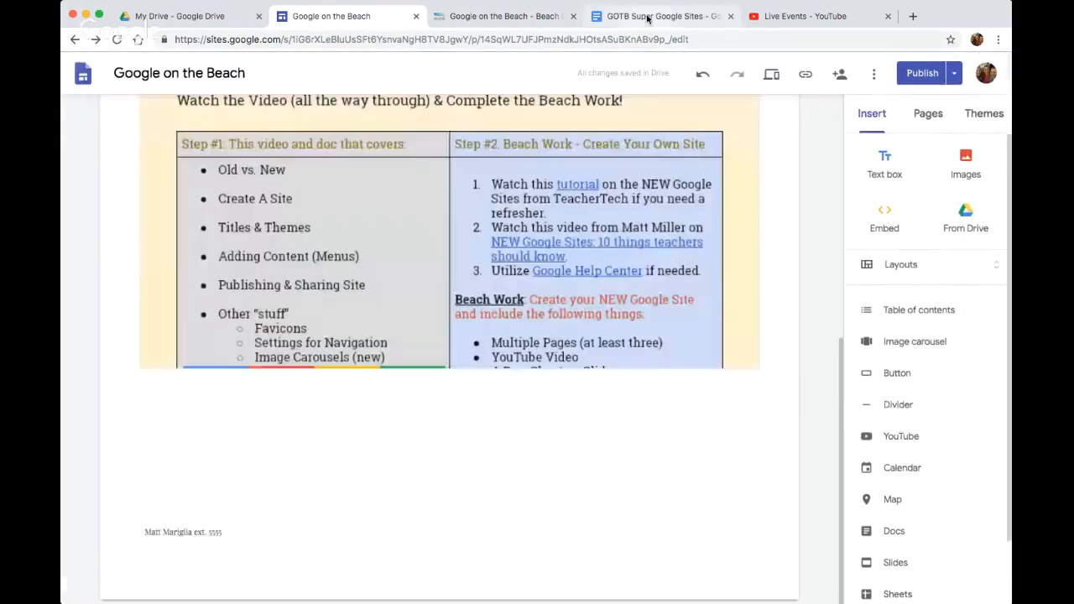
# Switch to the GOTB Super Google Sites document and highlight in turn the Favicons, Settings for Navigation and Image Carousels (new) topics
pyautogui.click(647, 19)
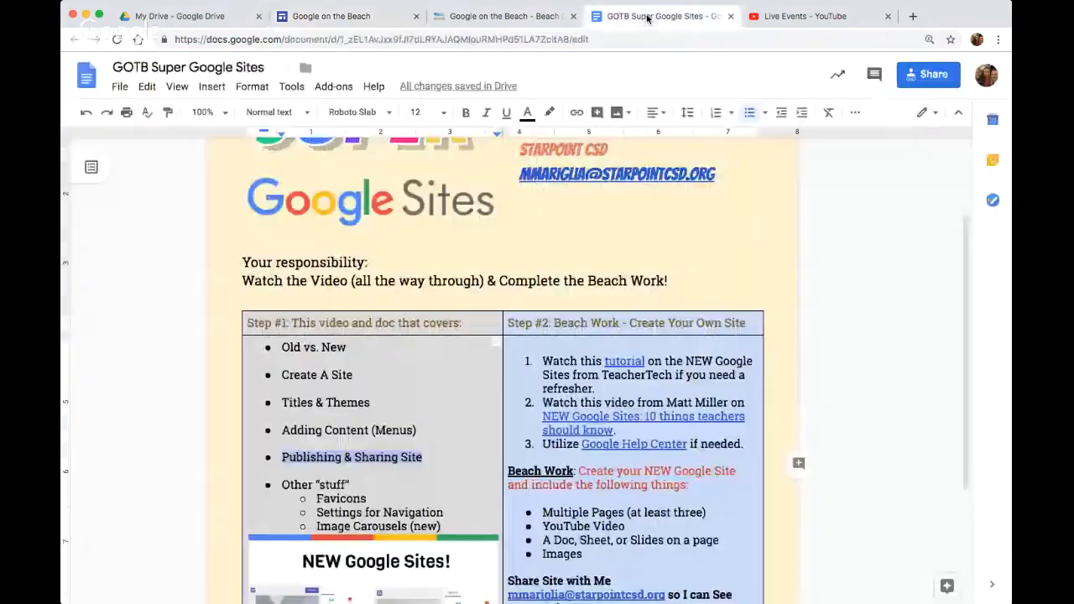
pyautogui.scroll(-1, 438, 428)
pyautogui.scroll(-3, 438, 427)
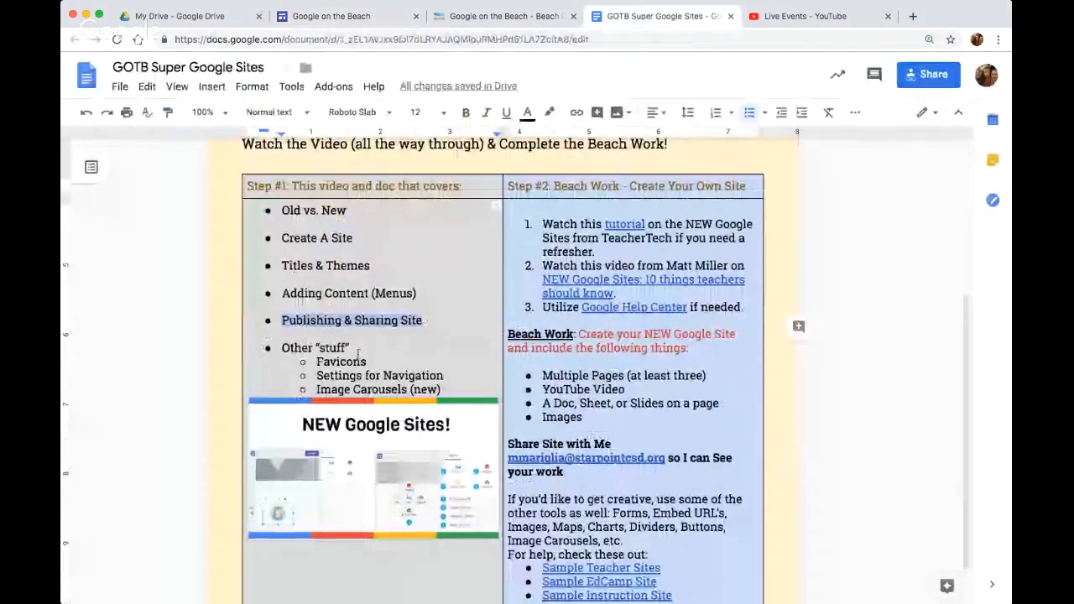
pyautogui.moveTo(369, 361); pyautogui.dragTo(312, 361)
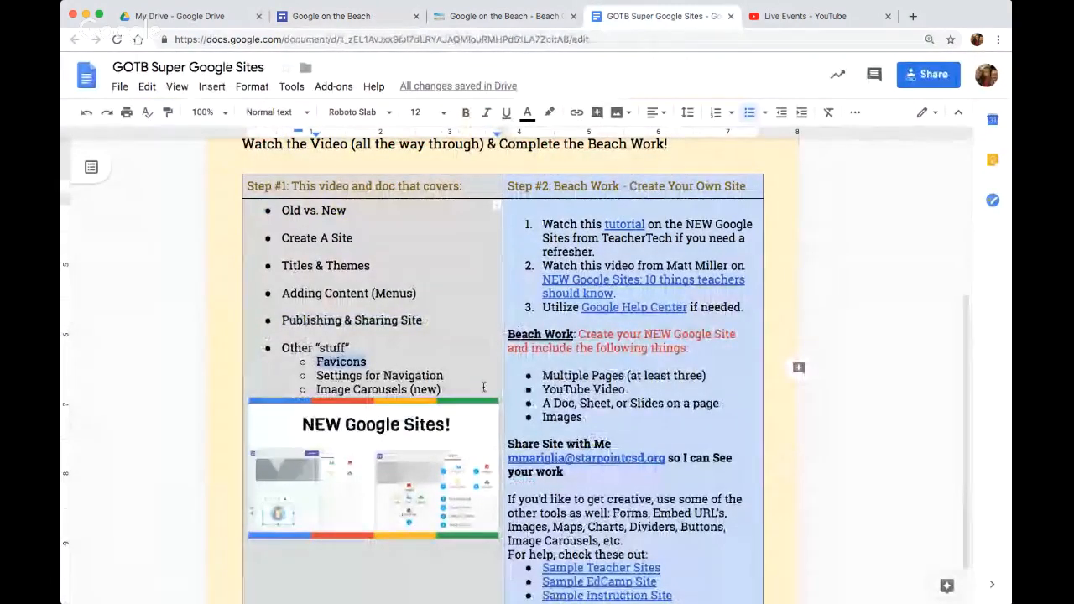
pyautogui.moveTo(445, 376); pyautogui.dragTo(313, 375)
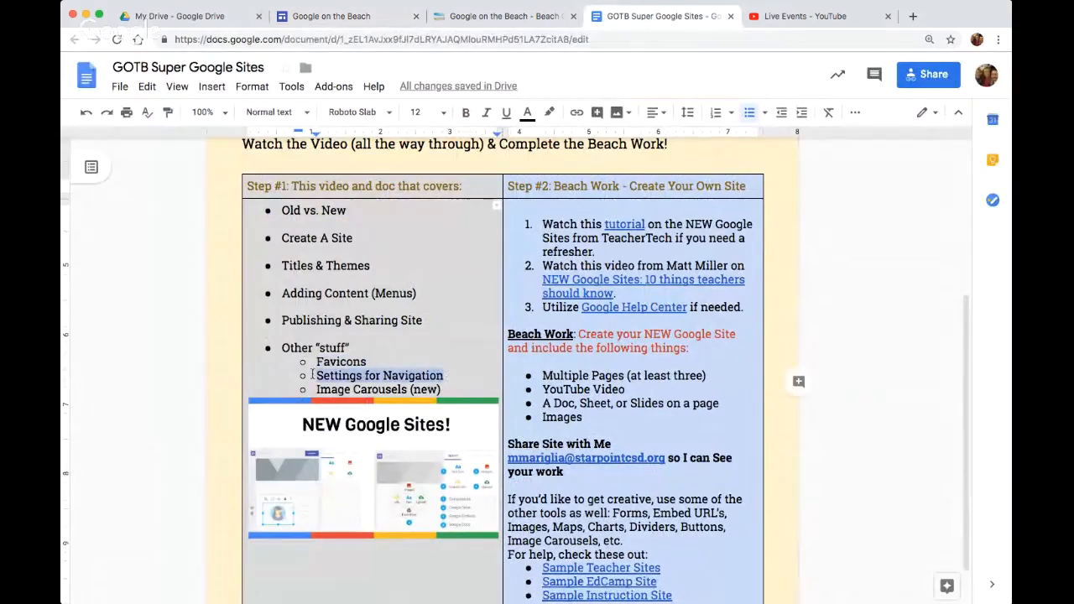
pyautogui.moveTo(444, 393); pyautogui.dragTo(316, 390)
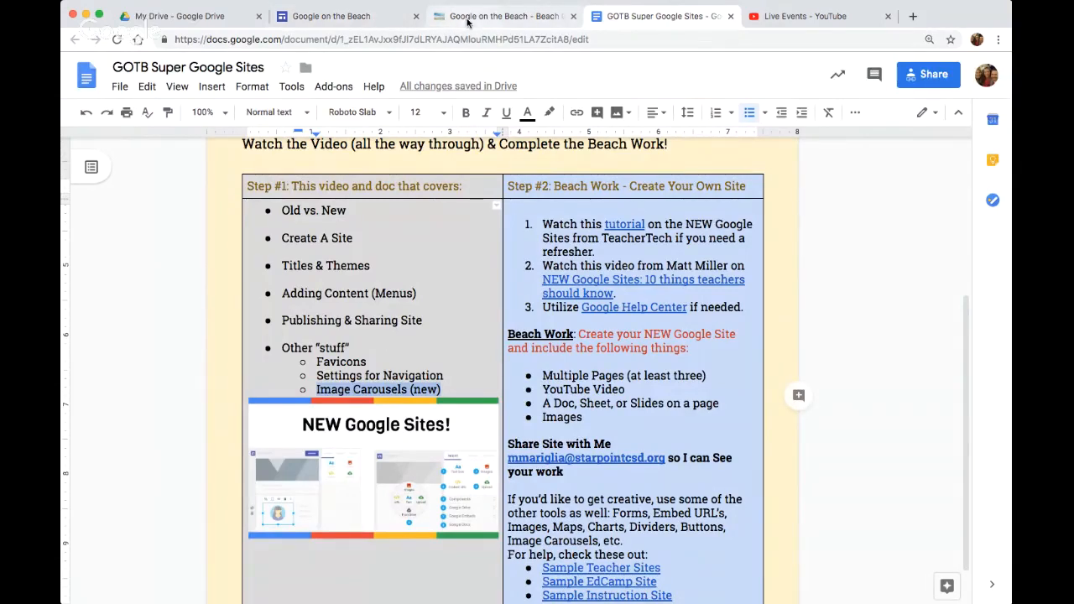
# Return to the site editor and delete the introduction text section and the map section from the Home page
pyautogui.click(467, 17)
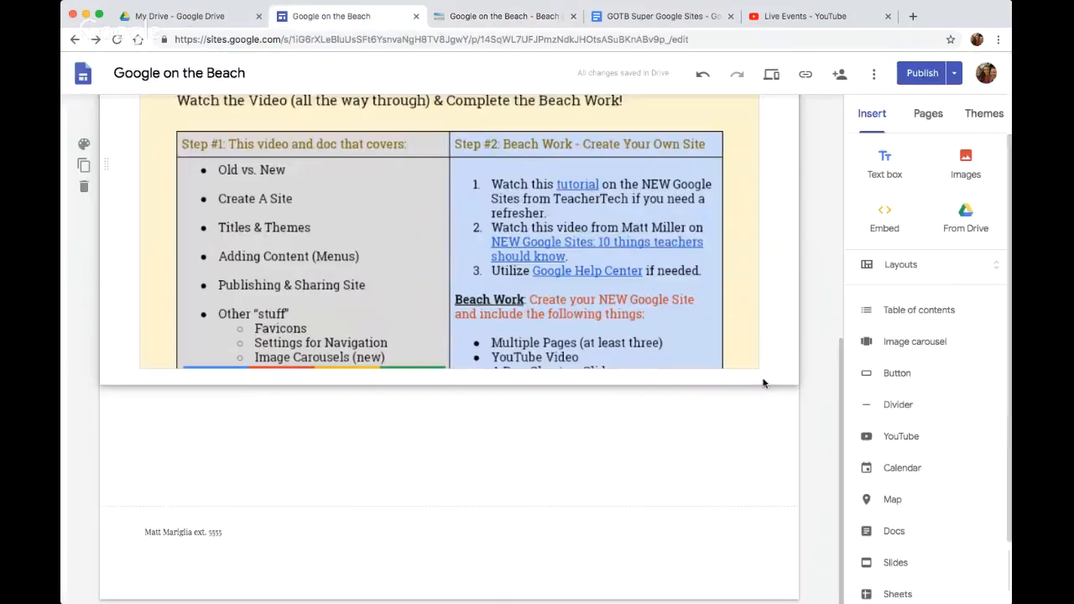
pyautogui.click(331, 16)
pyautogui.scroll(10, 778, 373)
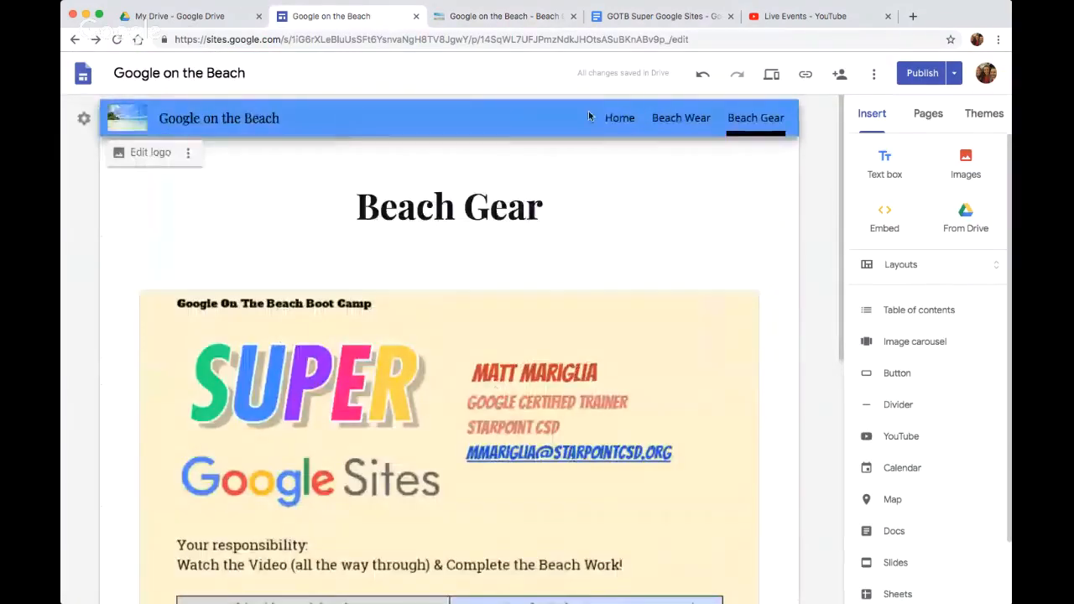
pyautogui.click(628, 126)
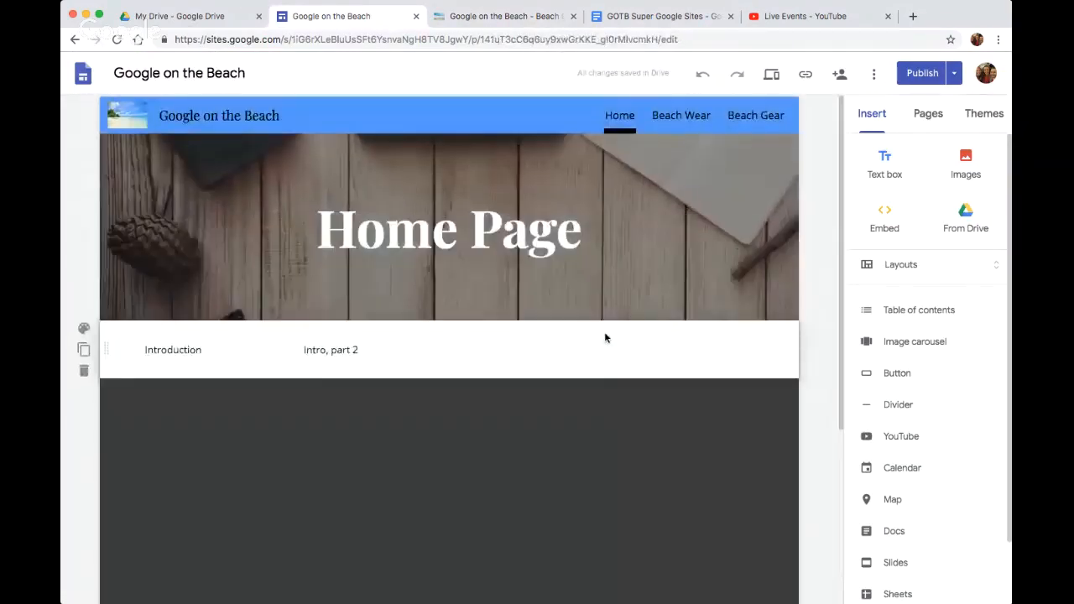
pyautogui.scroll(-2, 604, 332)
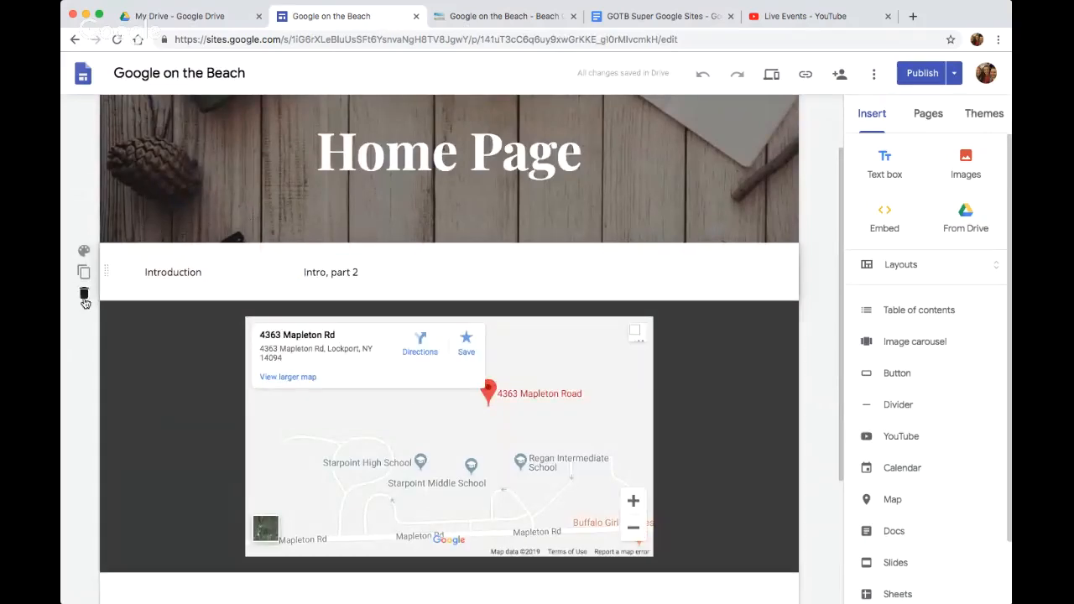
pyautogui.scroll(2, 84, 302)
pyautogui.scroll(-1, 420, 378)
pyautogui.click(292, 349)
pyautogui.click(292, 289)
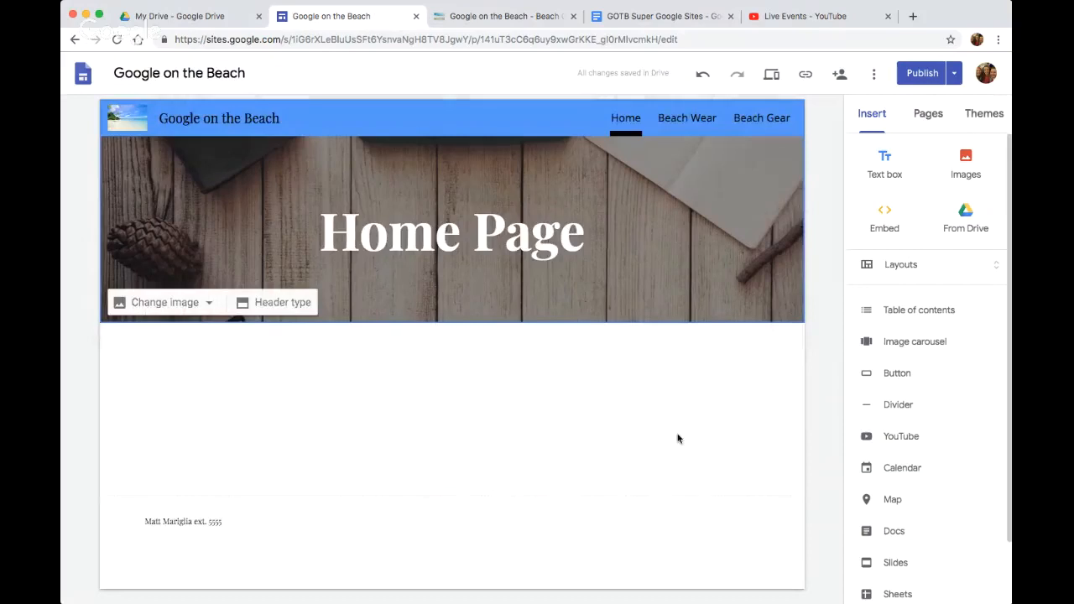
# Start an image carousel on the Home page and add the leaf-framed beach photo from an image search for "beach"
pyautogui.click(900, 343)
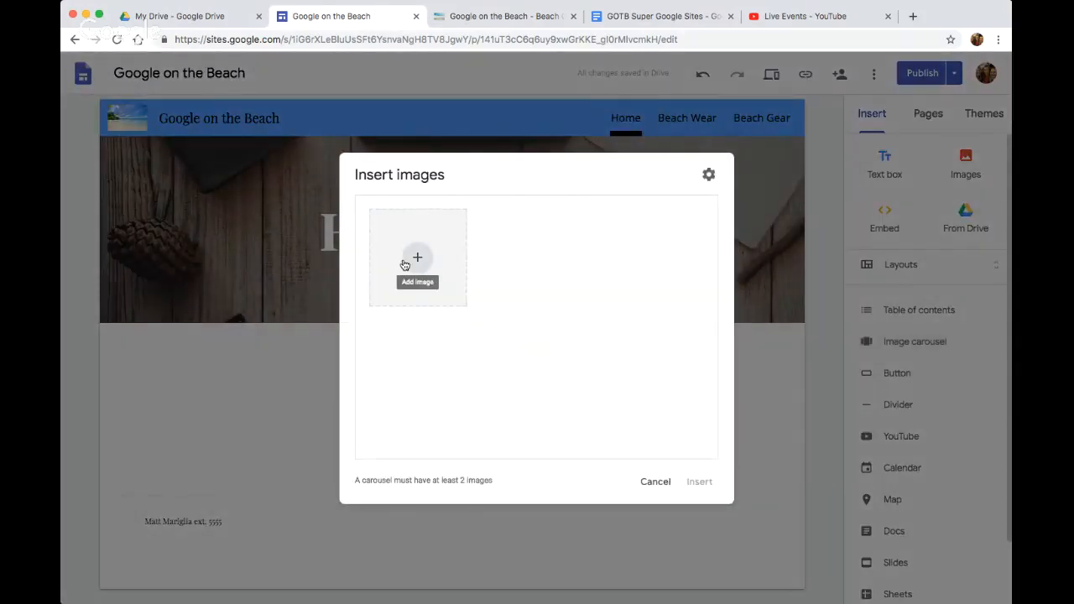
pyautogui.click(415, 259)
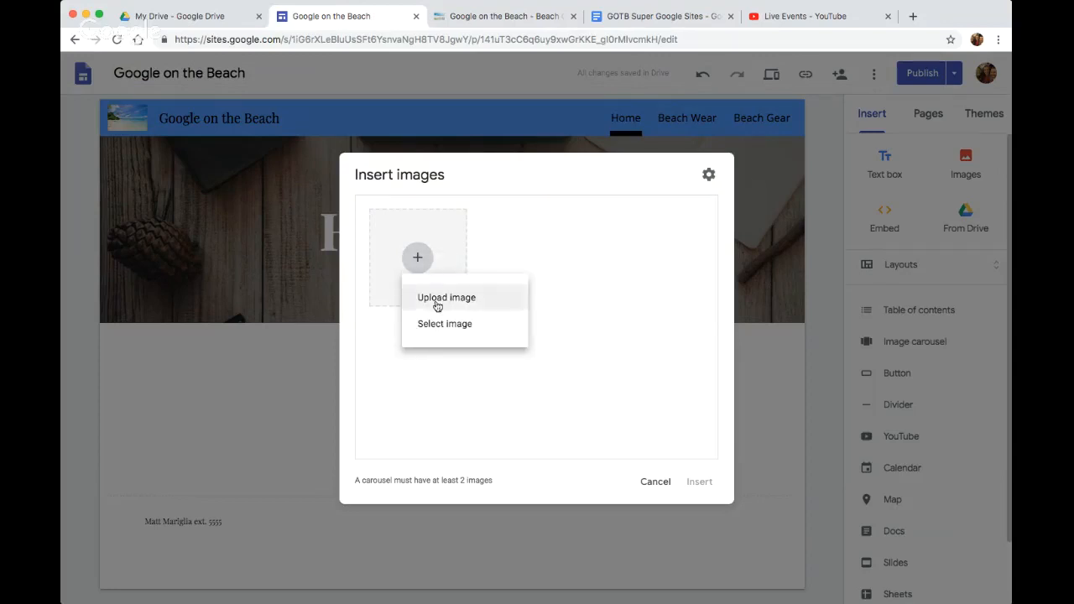
pyautogui.click(440, 324)
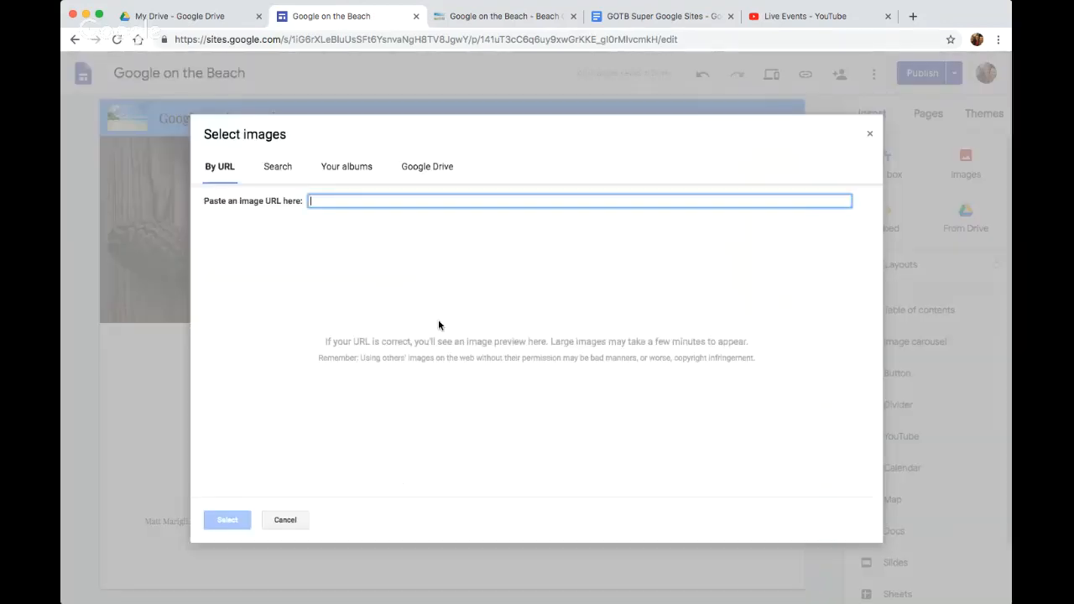
pyautogui.click(289, 170)
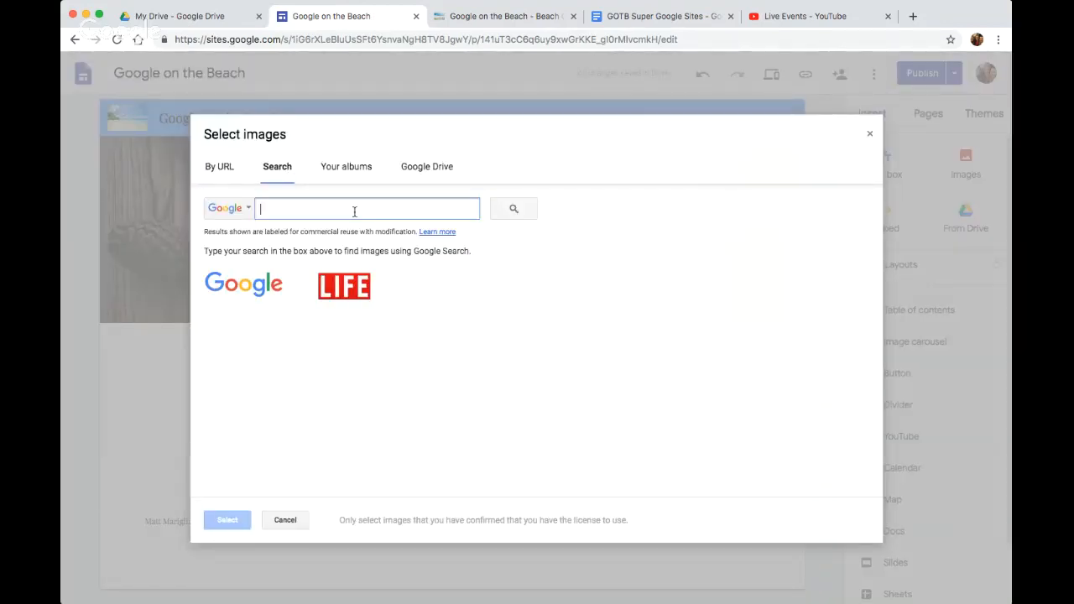
pyautogui.write('beach')
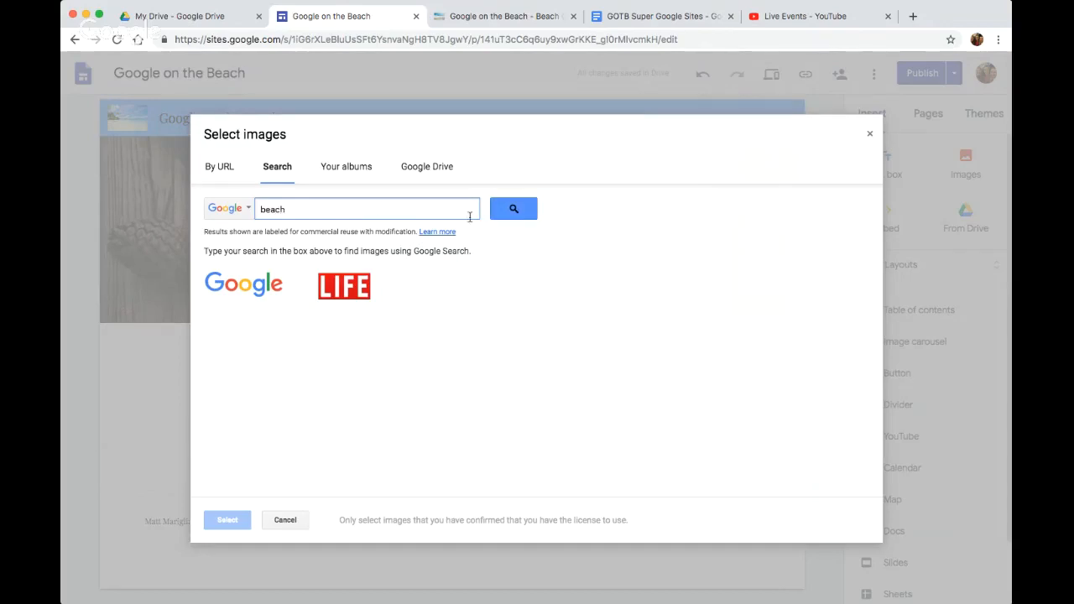
pyautogui.click(515, 213)
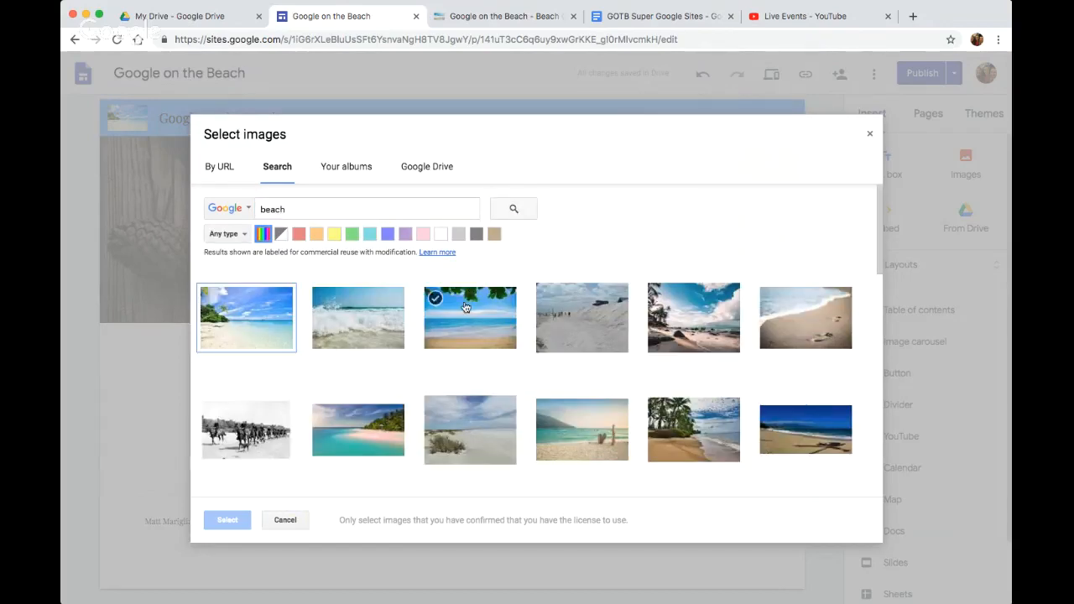
pyautogui.click(465, 308)
pyautogui.click(227, 520)
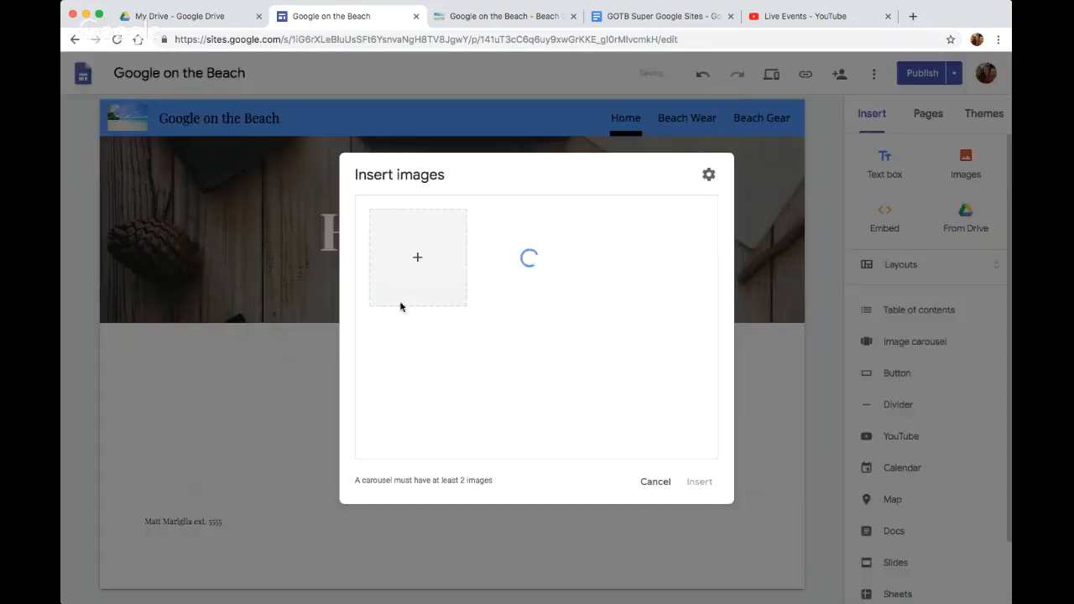
# Add the sandy dune photo from an image search for "beach" as the carousel's second image
pyautogui.click(423, 258)
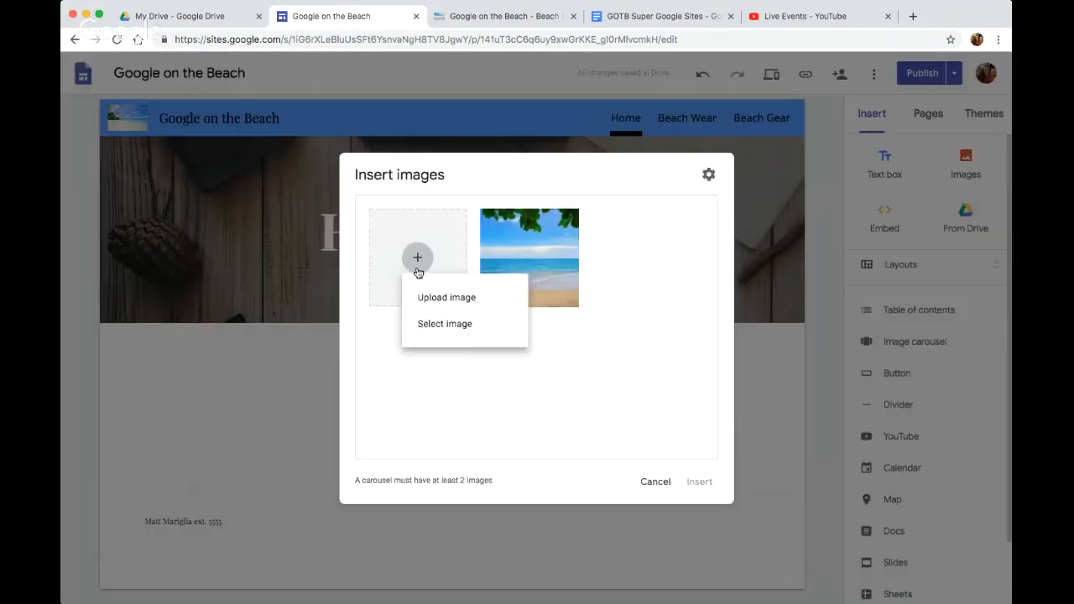
pyautogui.click(430, 326)
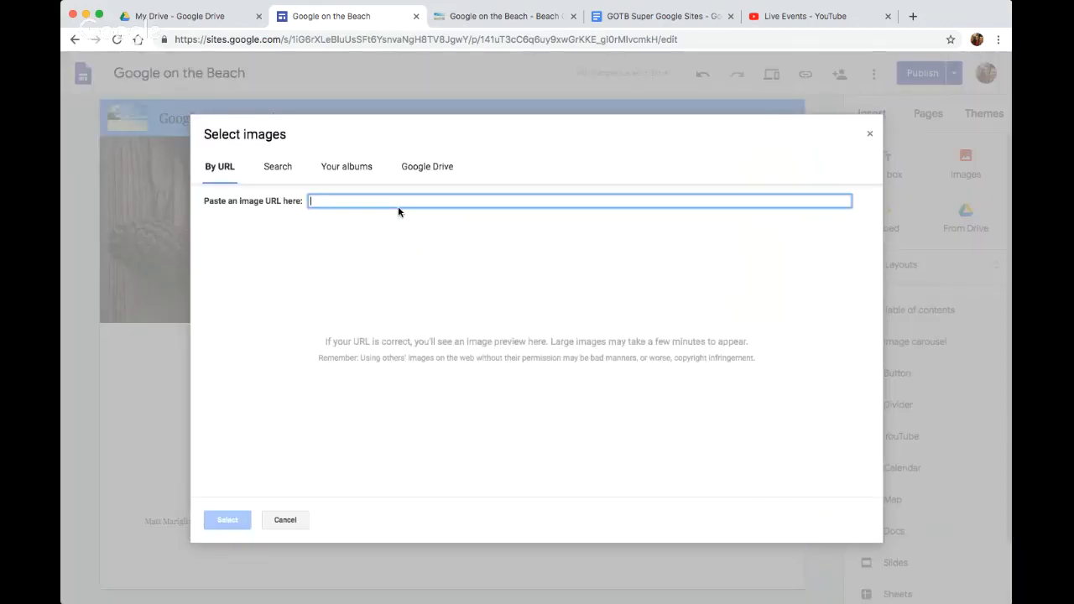
pyautogui.click(278, 167)
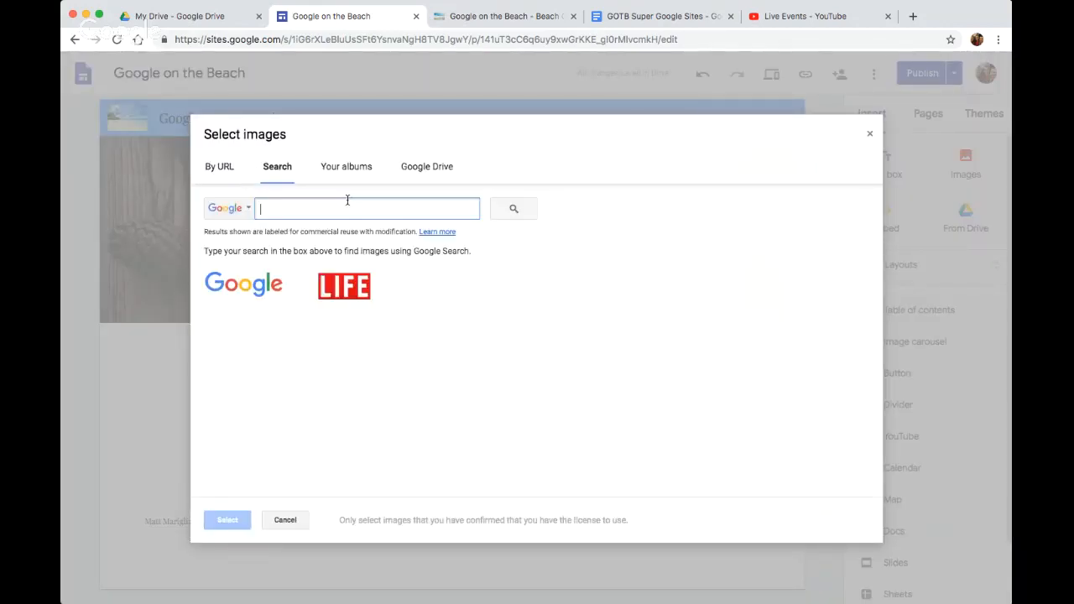
pyautogui.write('bea')
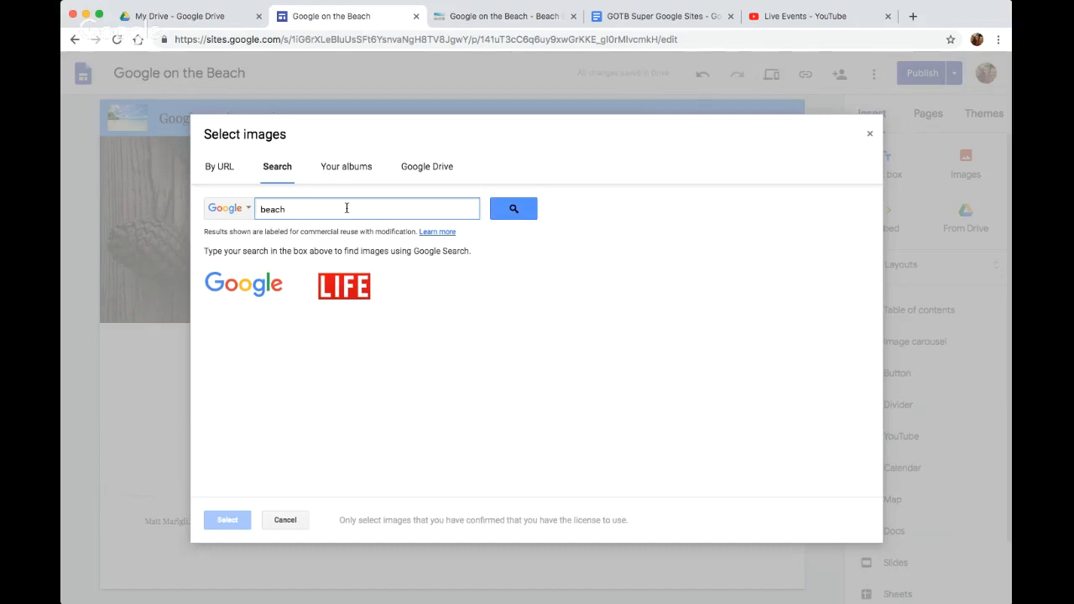
pyautogui.write('ch')
pyautogui.press('Return')
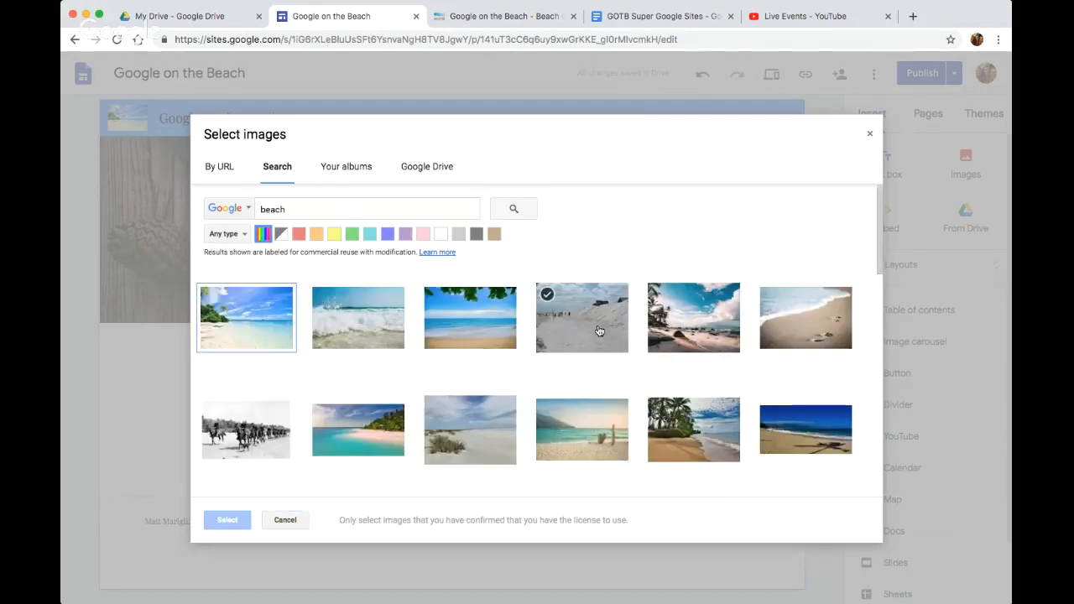
pyautogui.click(600, 331)
pyautogui.click(230, 521)
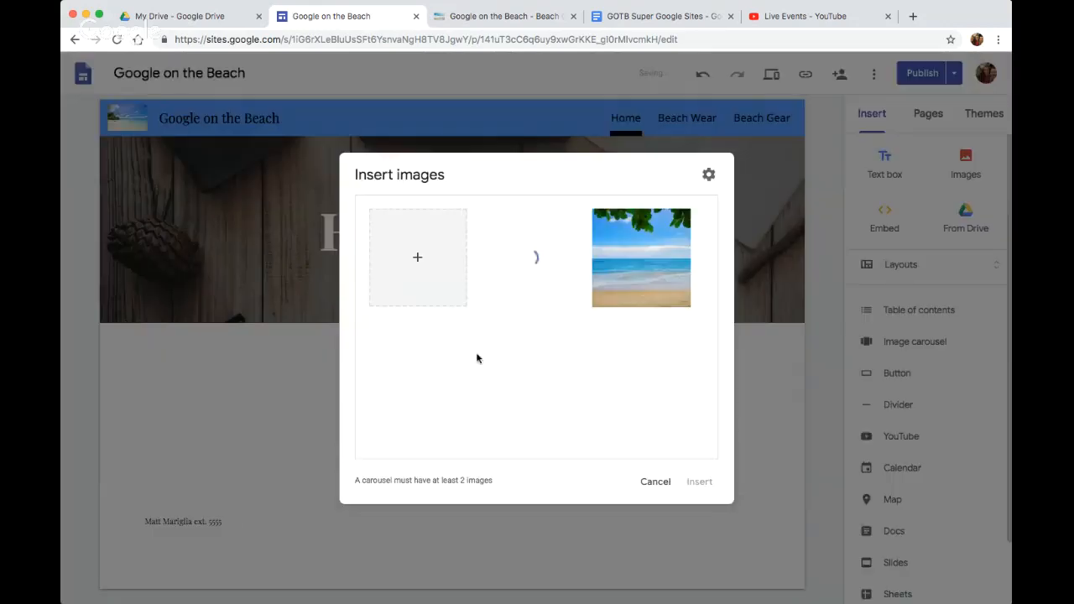
# Give the leaf-framed beach photo in the carousel the alt text "View of the beach under a tree"
pyautogui.moveTo(625, 220)
pyautogui.moveTo(652, 256)
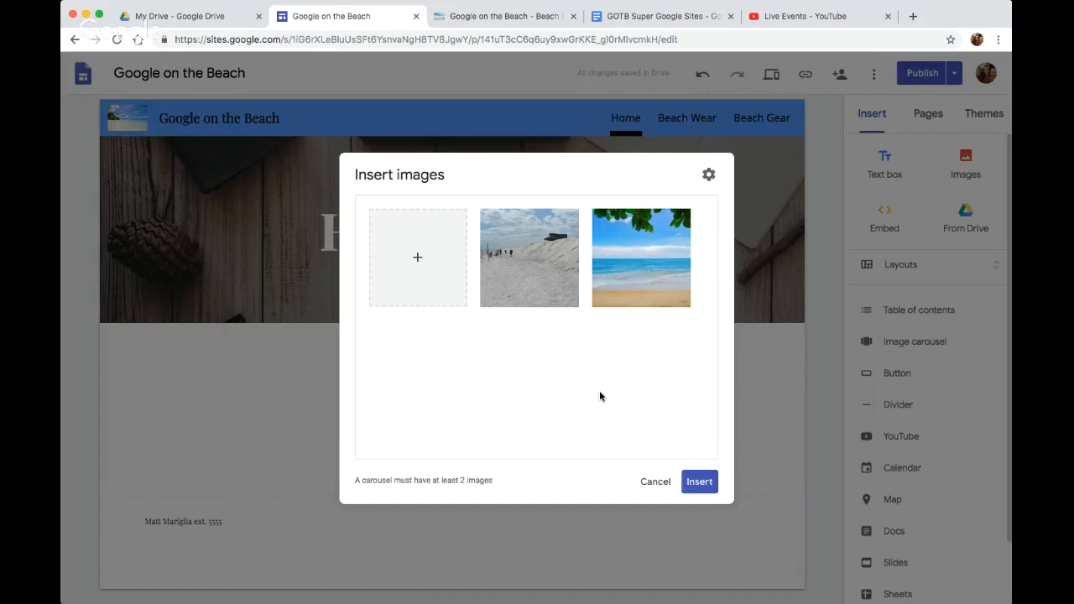
pyautogui.click(664, 260)
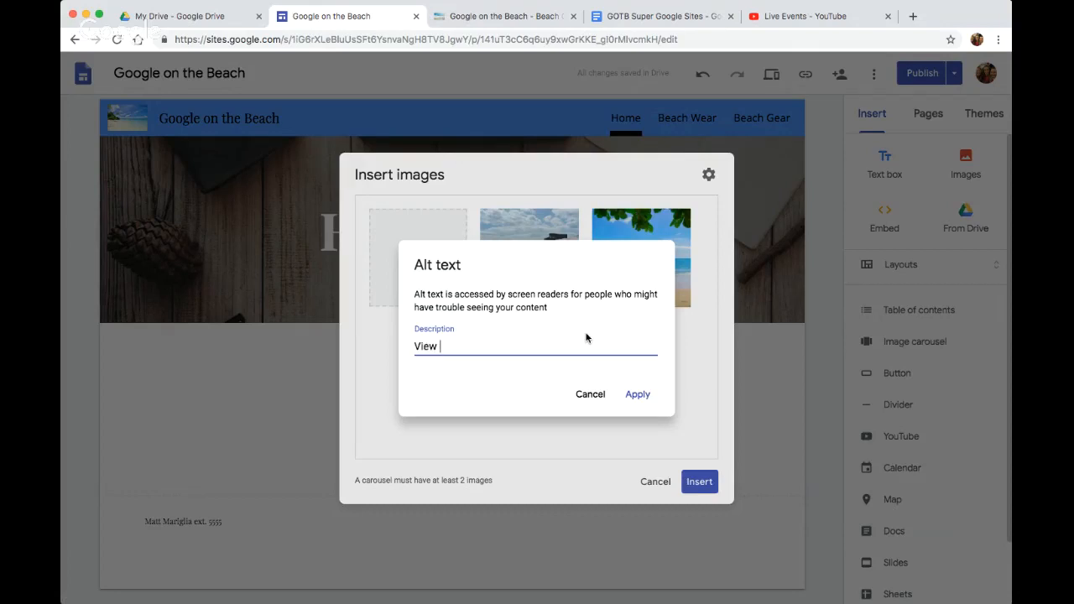
pyautogui.write('View of the beah')
pyautogui.write('h under a tree')
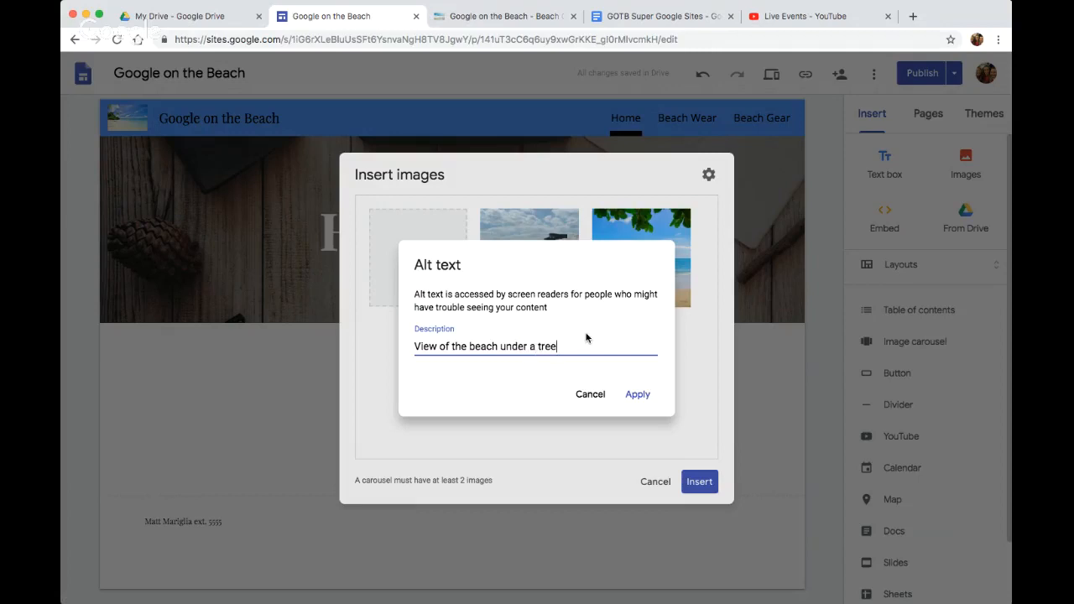
pyautogui.click(643, 399)
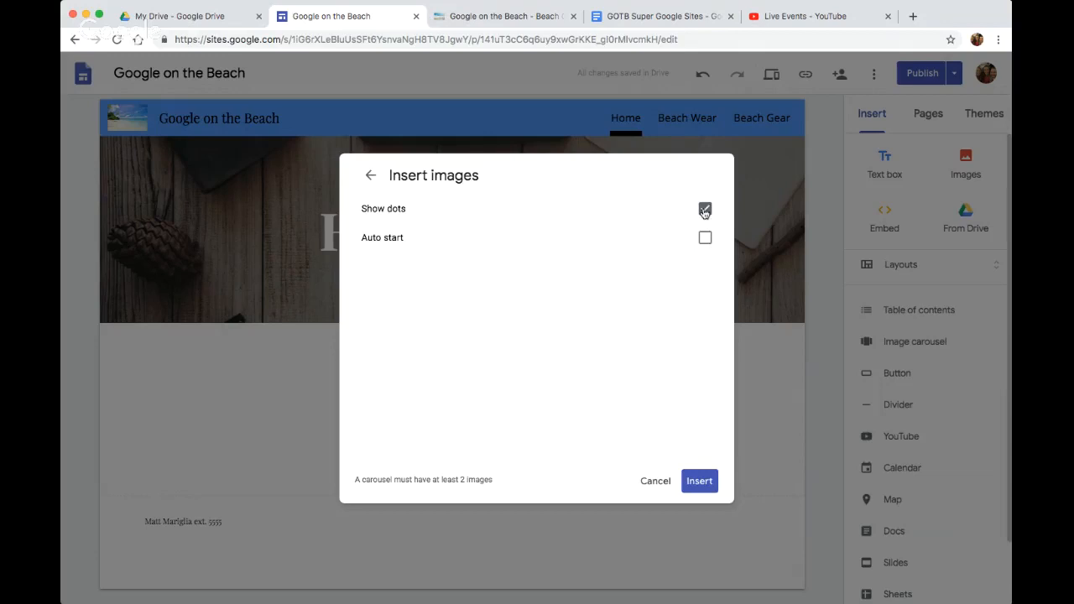
# Insert the two-image carousel with dots shown on the Home page and centre it below the header
pyautogui.click(701, 480)
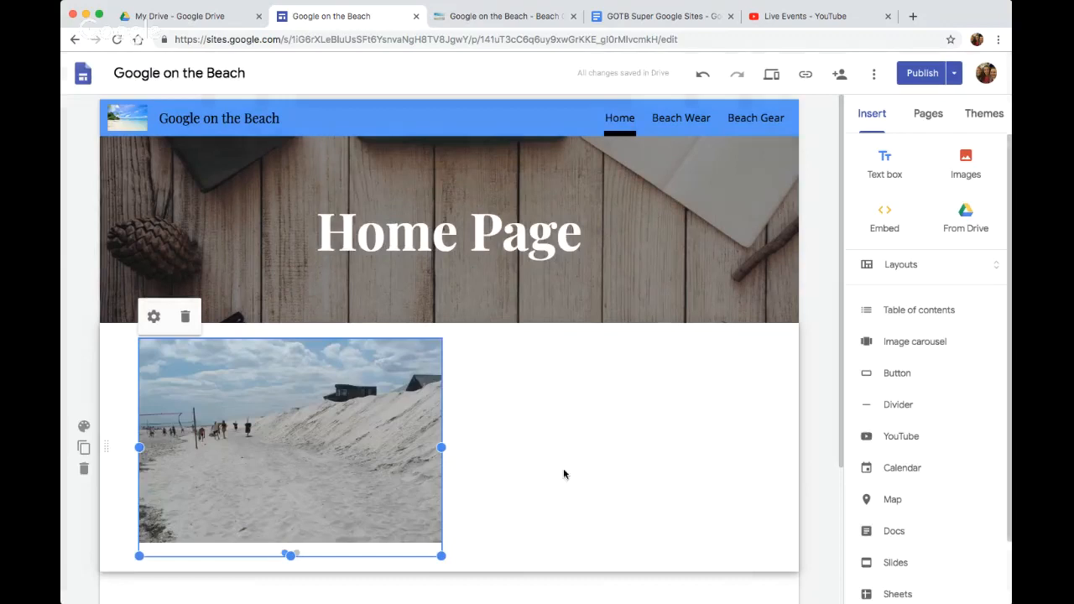
pyautogui.moveTo(311, 420); pyautogui.dragTo(417, 548)
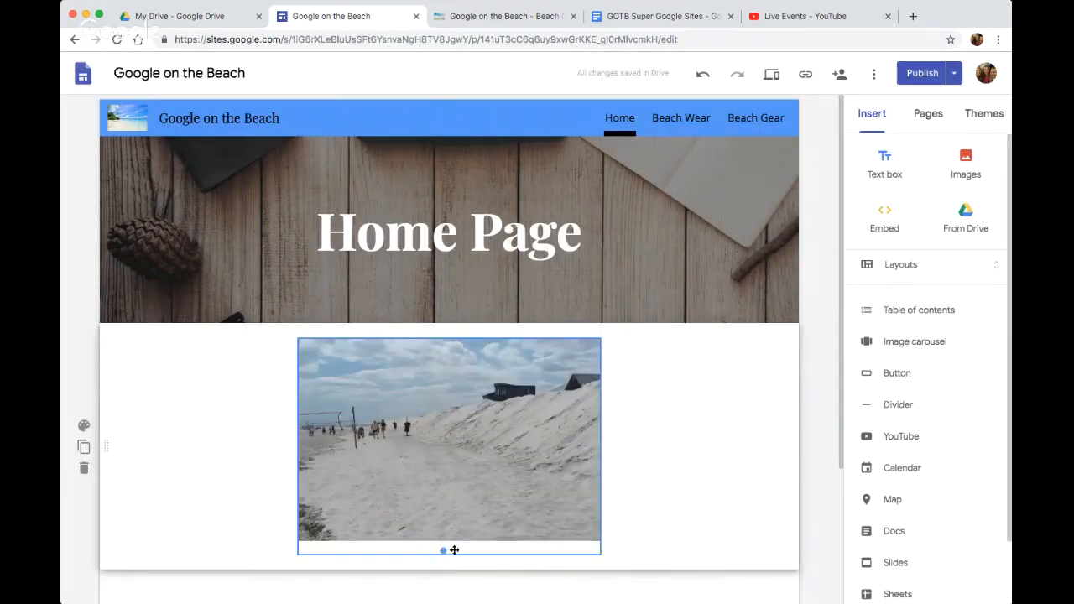
# Open the Home page carousel for editing to view its images, and close it without changes
pyautogui.click(453, 550)
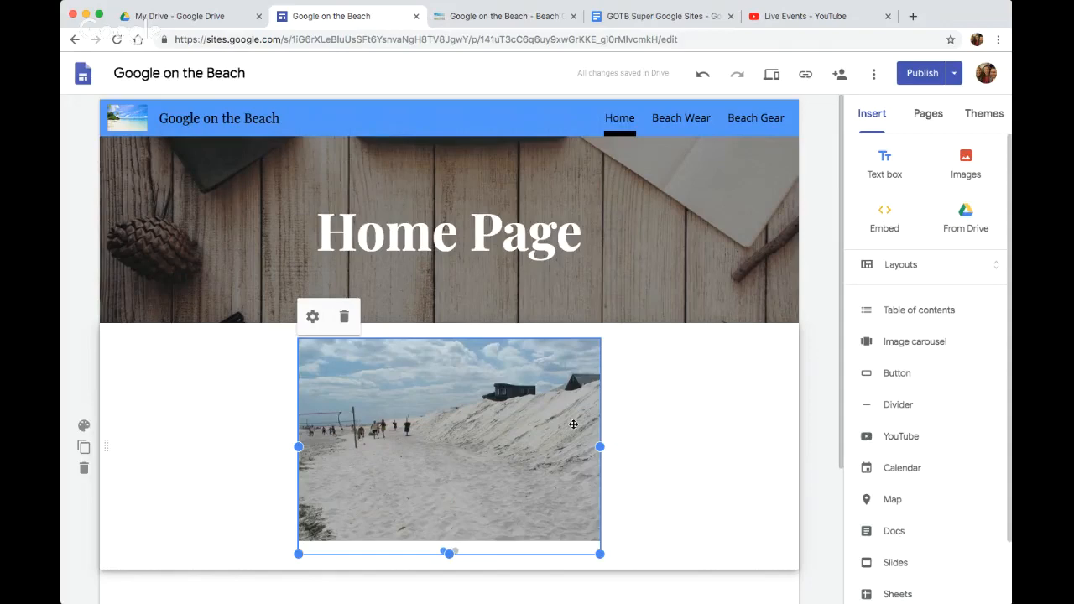
pyautogui.click(312, 317)
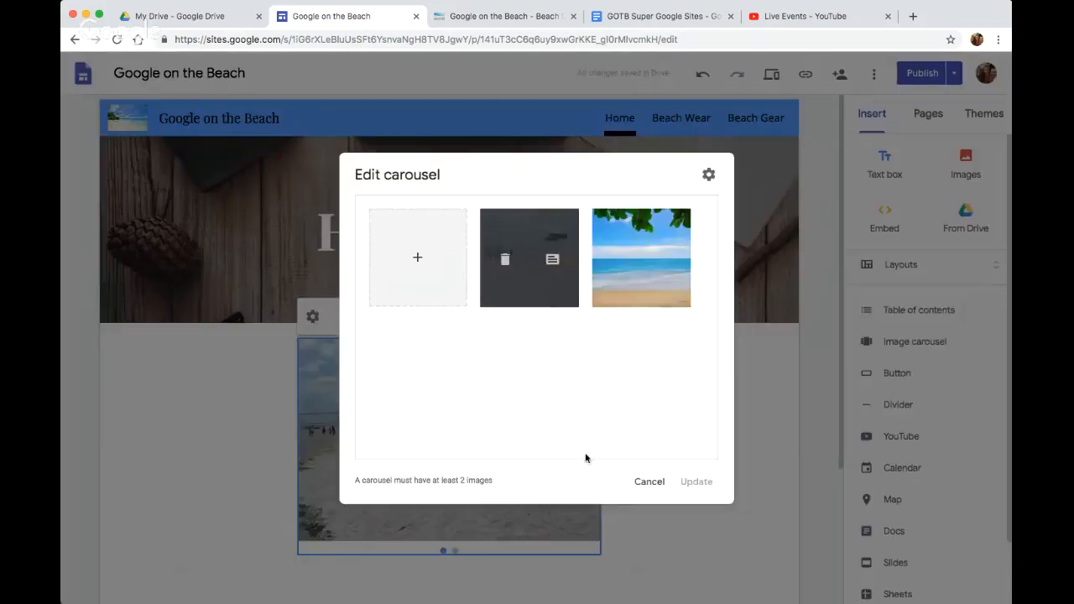
pyautogui.click(647, 482)
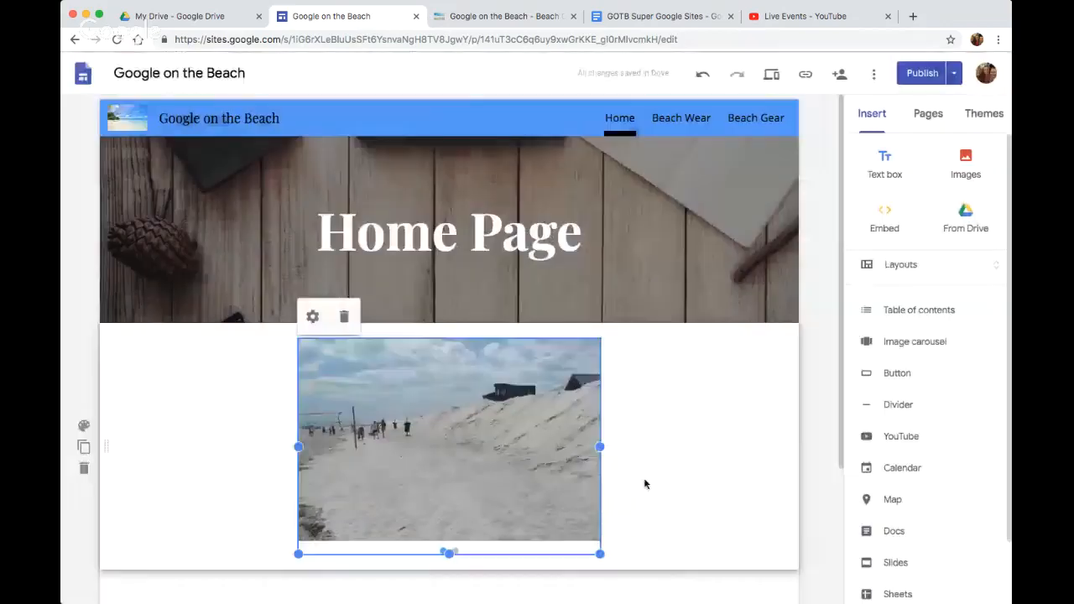
# Publish the site, open the new published version and close the outdated published page
pyautogui.click(929, 72)
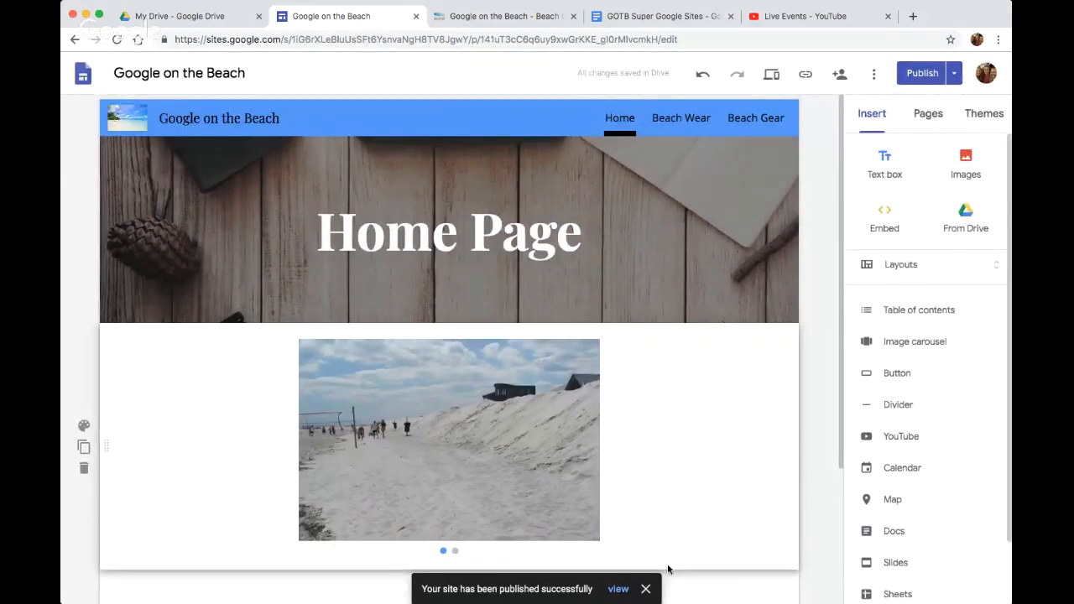
pyautogui.click(617, 588)
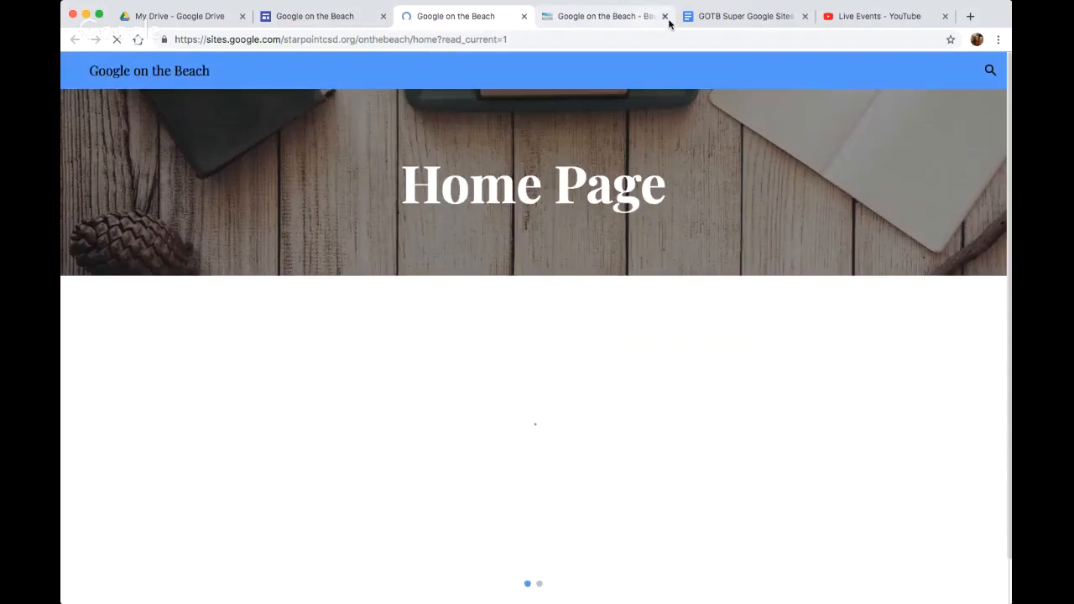
pyautogui.click(665, 16)
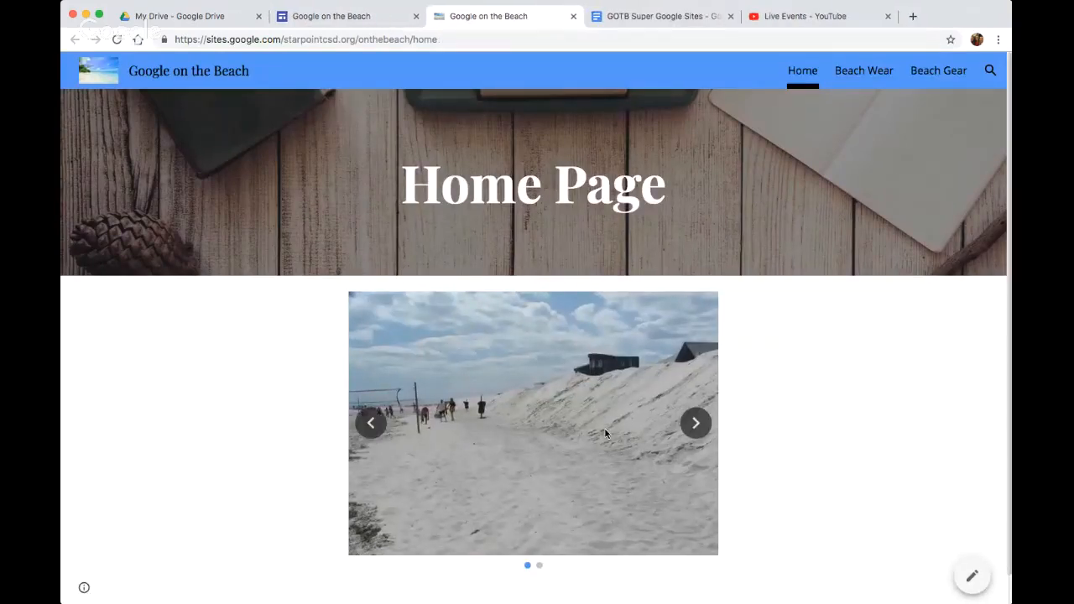
# Flip forward and back through the image carousel on the published Home page
pyautogui.click(699, 423)
pyautogui.click(701, 423)
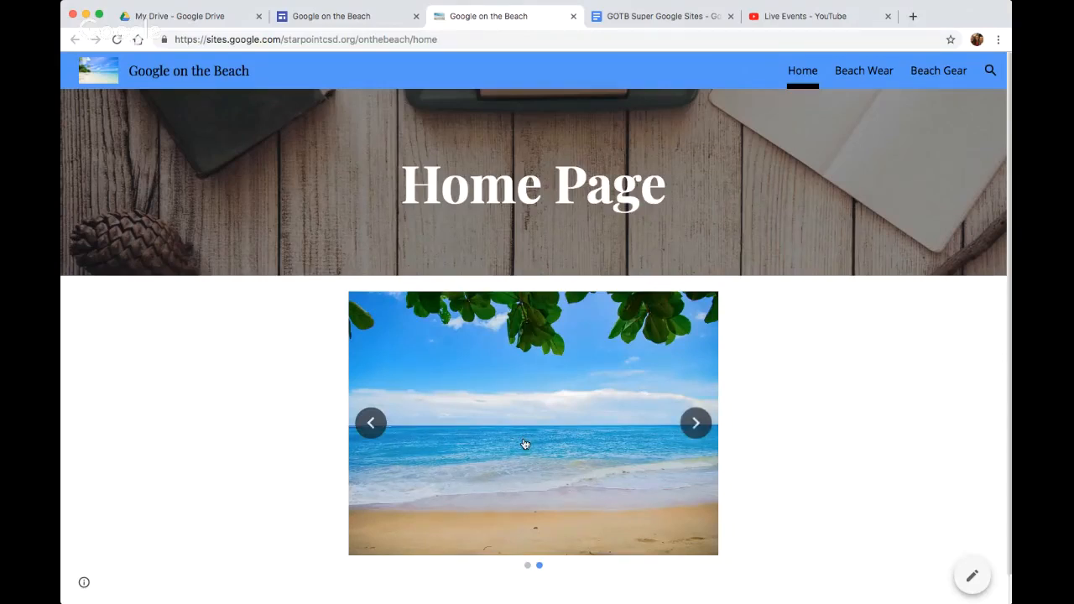
pyautogui.click(371, 423)
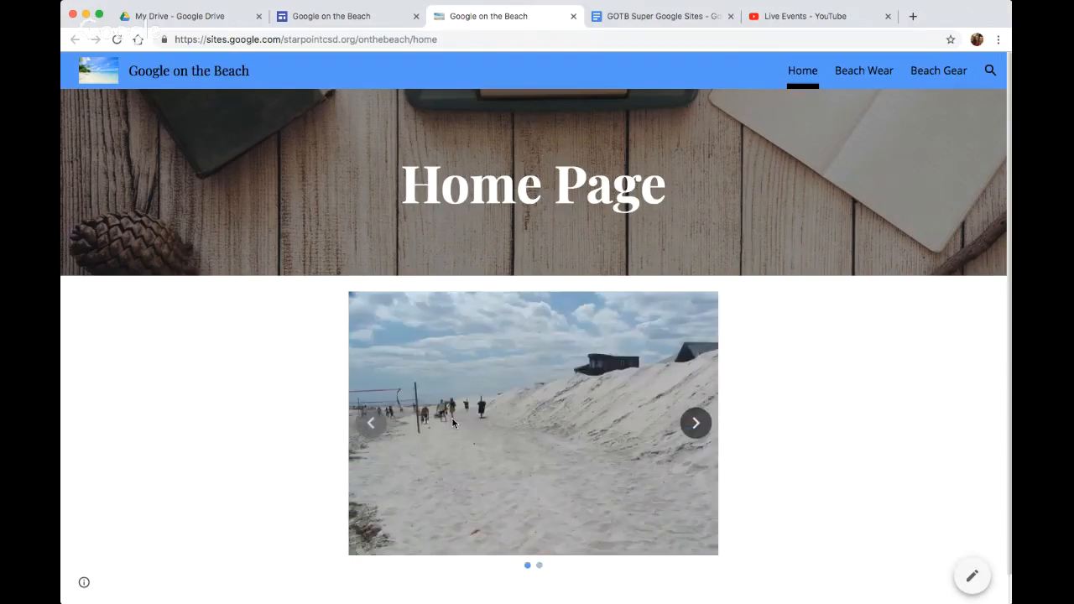
pyautogui.click(696, 423)
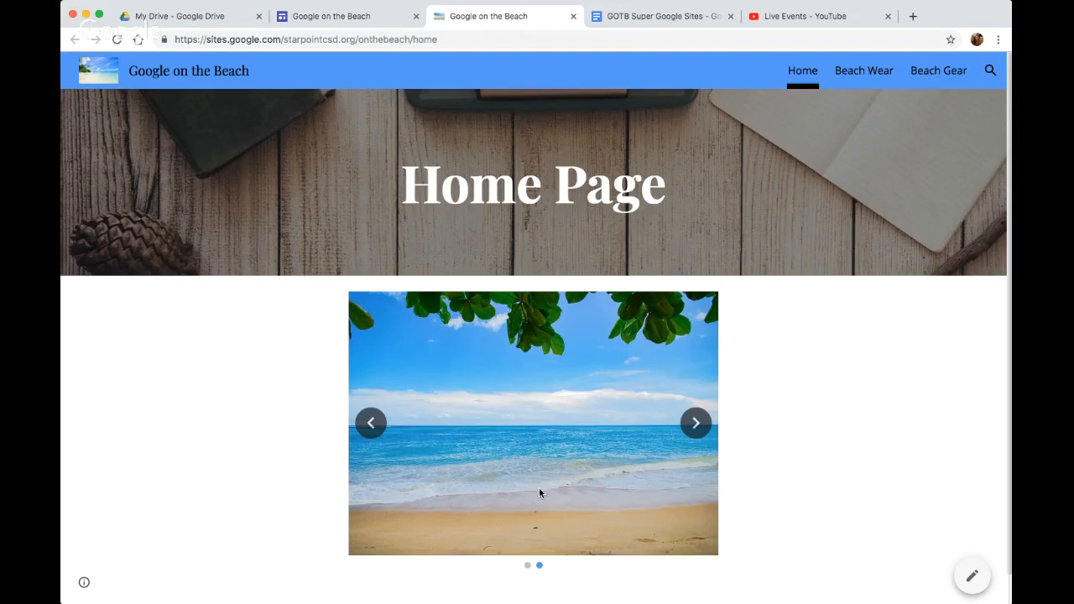
# Return to the site editor and review the leaf-framed photo's alt text in the carousel, leaving without changes
pyautogui.click(322, 19)
pyautogui.click(503, 385)
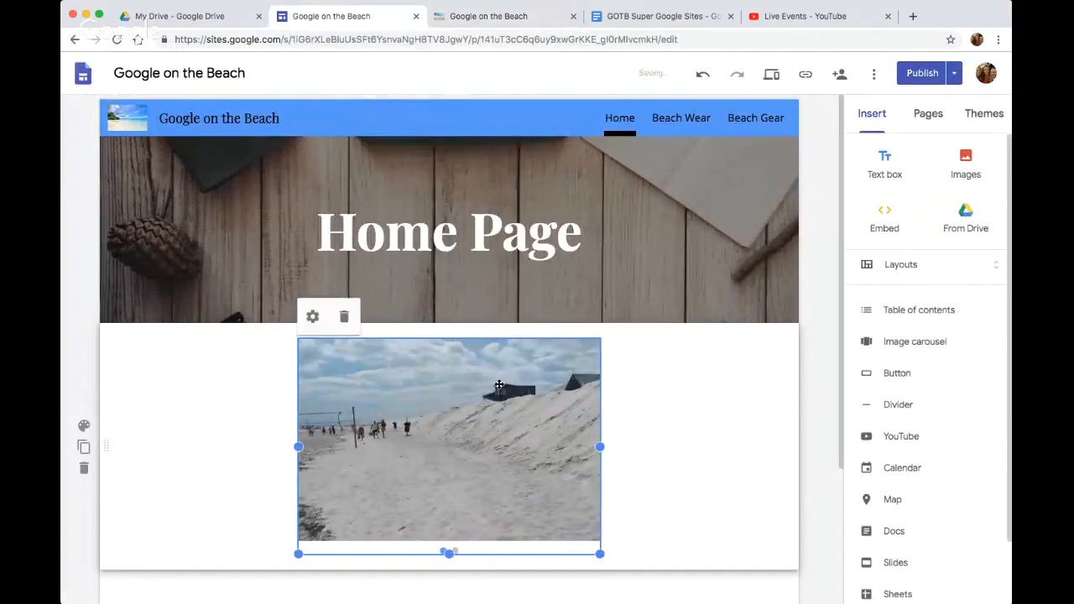
pyautogui.click(312, 316)
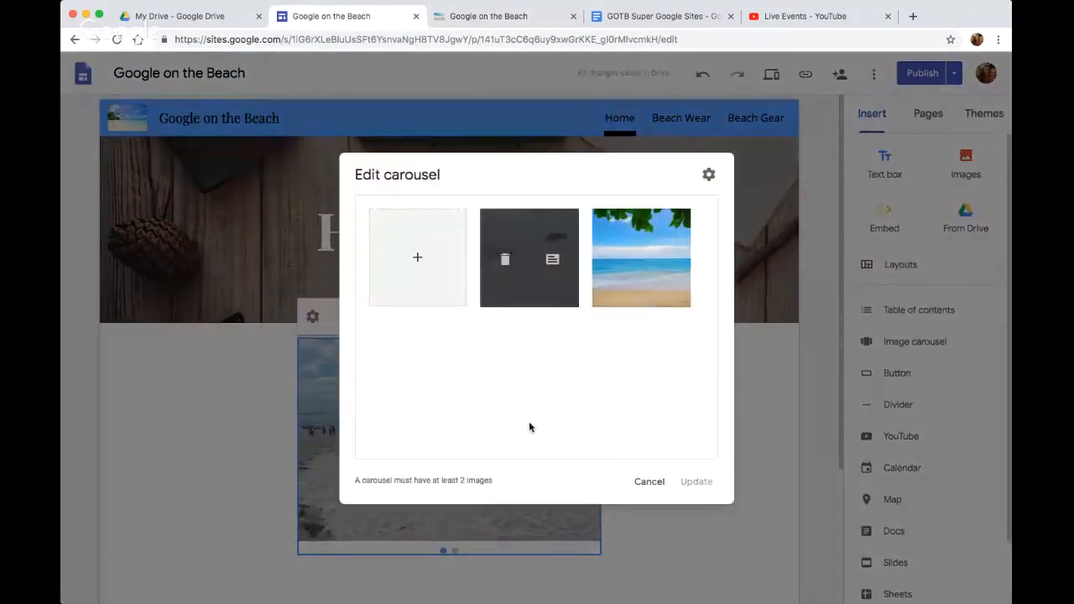
pyautogui.moveTo(618, 257)
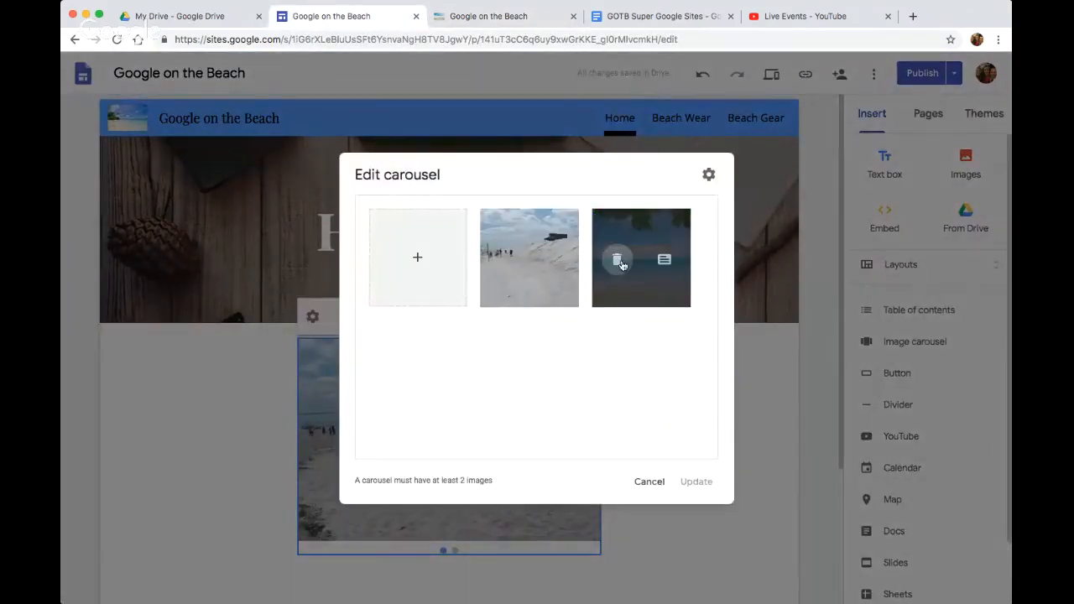
pyautogui.click(664, 261)
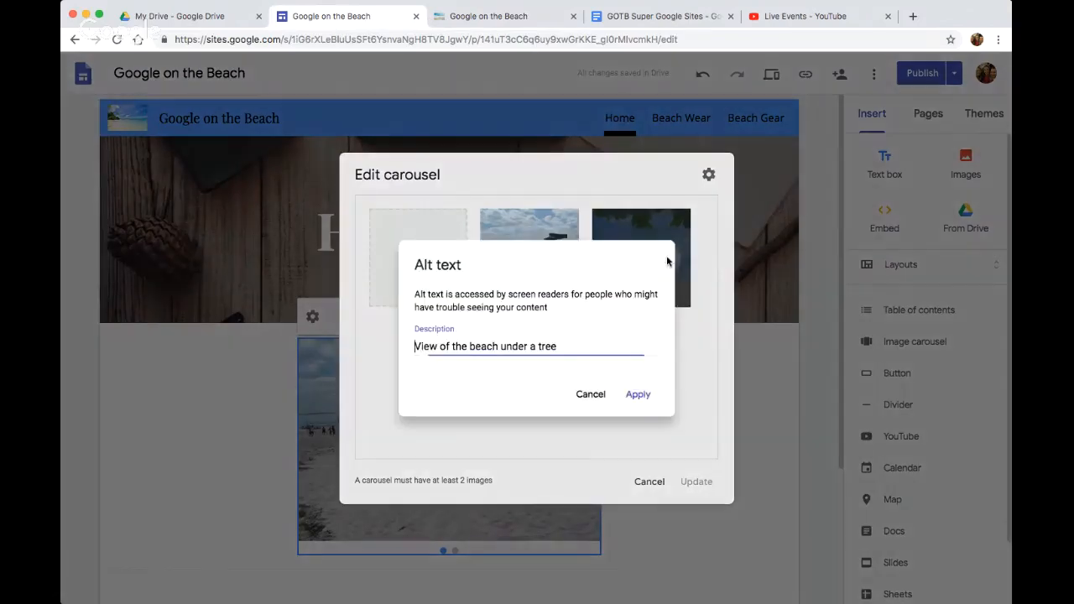
pyautogui.click(597, 397)
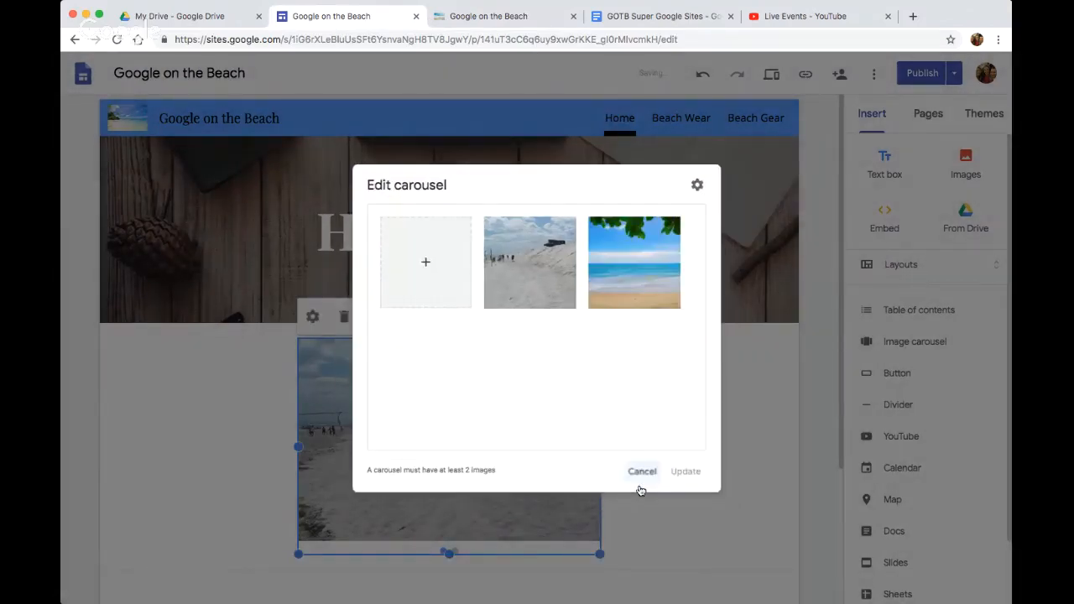
pyautogui.click(641, 473)
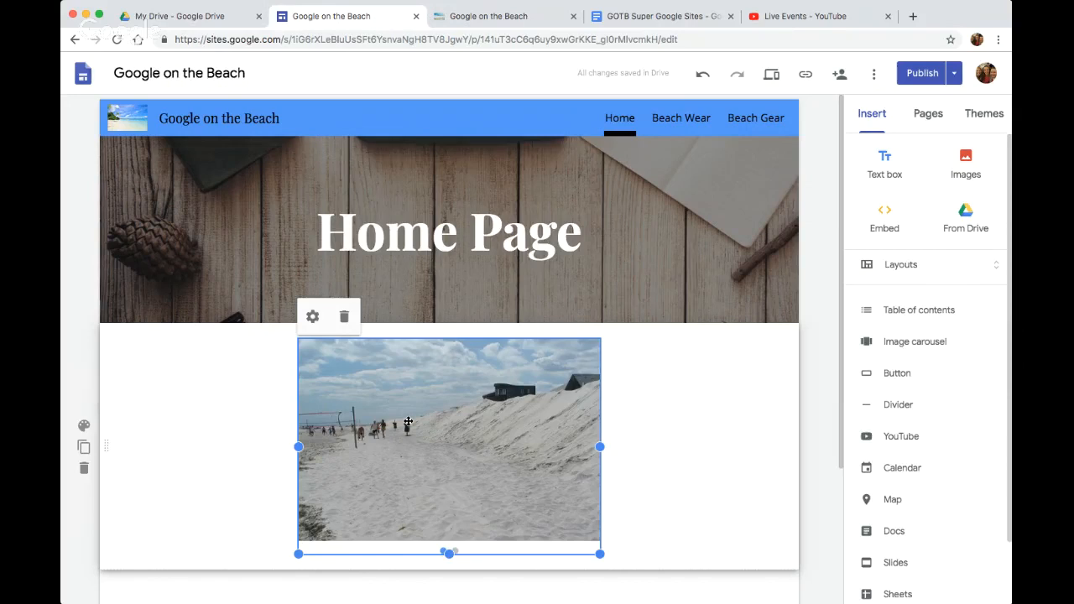
pyautogui.click(806, 362)
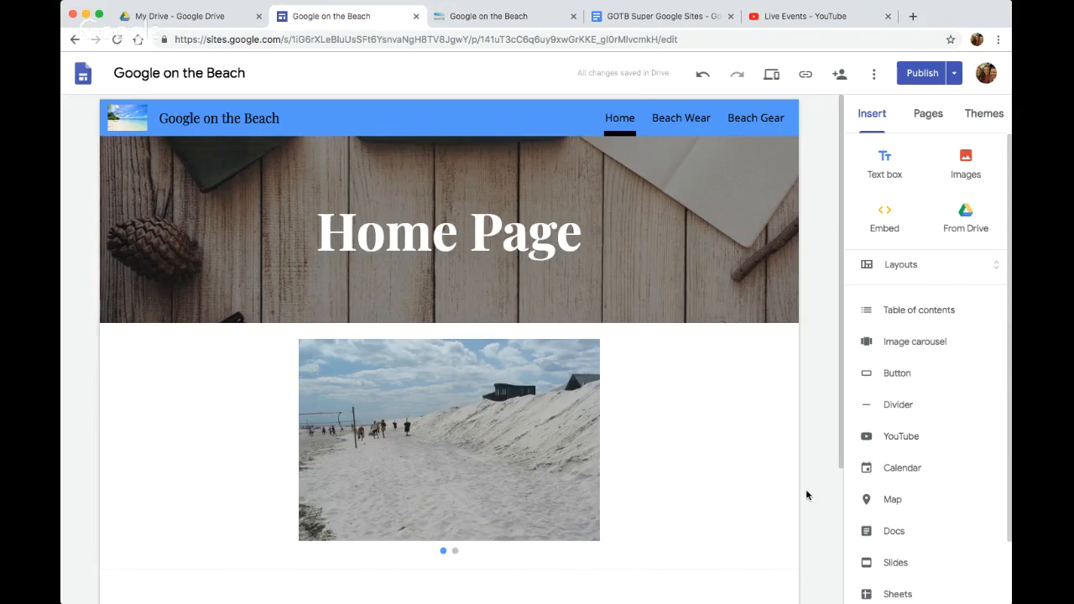
# Switch to the GOTB Super Google Sites document and highlight in turn the multiple pages, YouTube video, and Doc, Sheet or Slides requirements
pyautogui.click(527, 16)
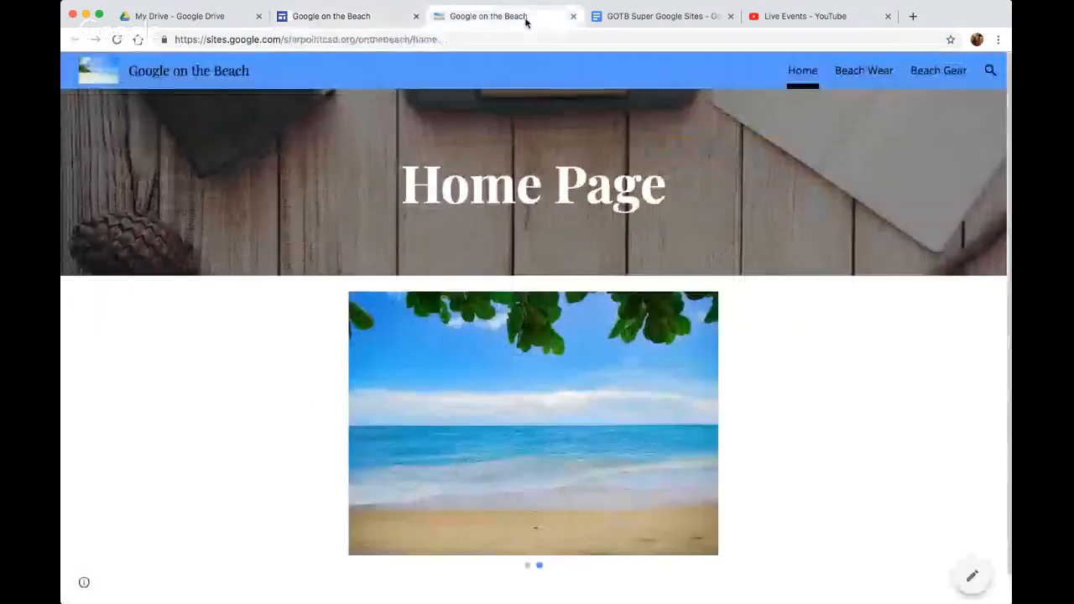
pyautogui.click(626, 18)
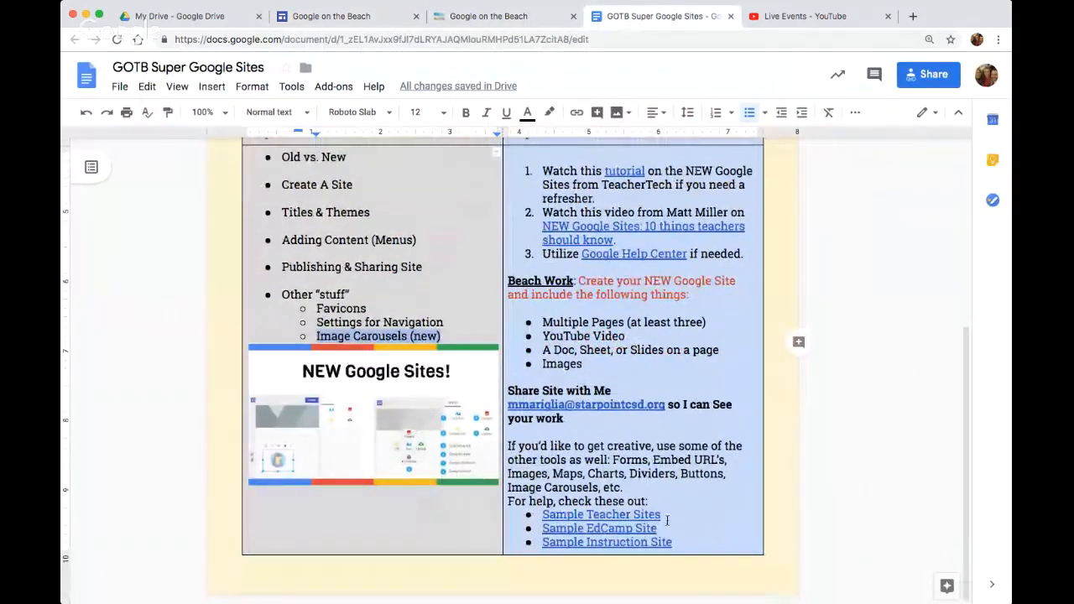
pyautogui.scroll(1, 553, 315)
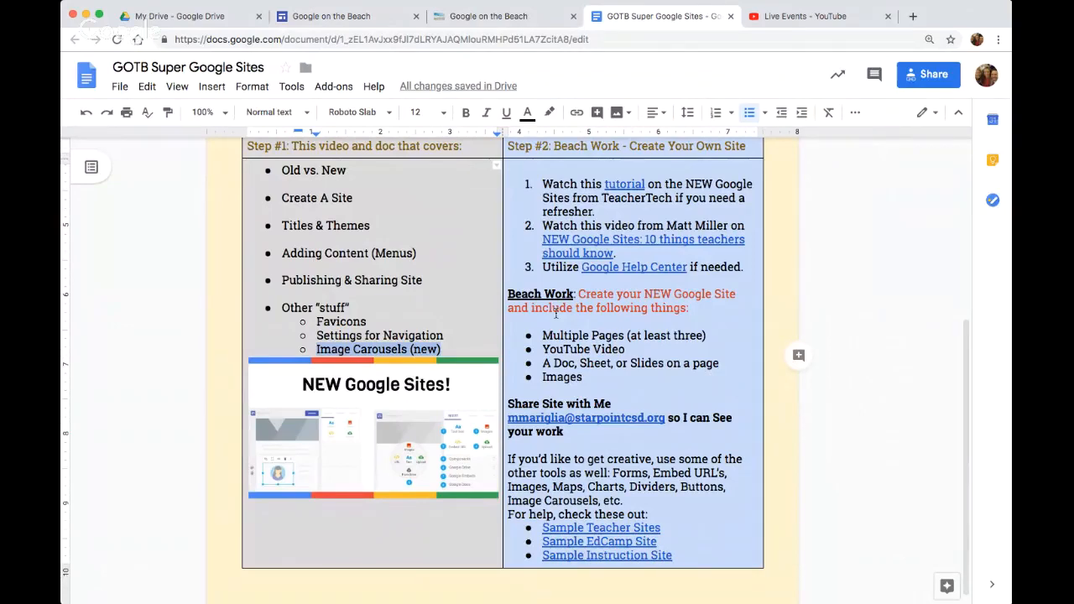
pyautogui.moveTo(707, 335); pyautogui.dragTo(542, 334)
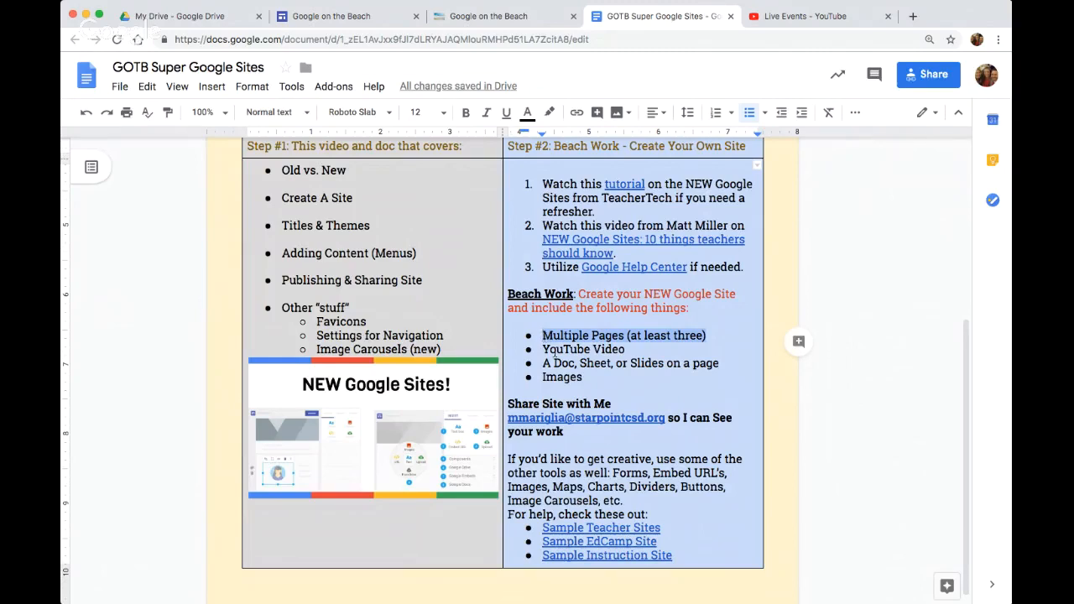
pyautogui.moveTo(625, 349); pyautogui.dragTo(543, 351)
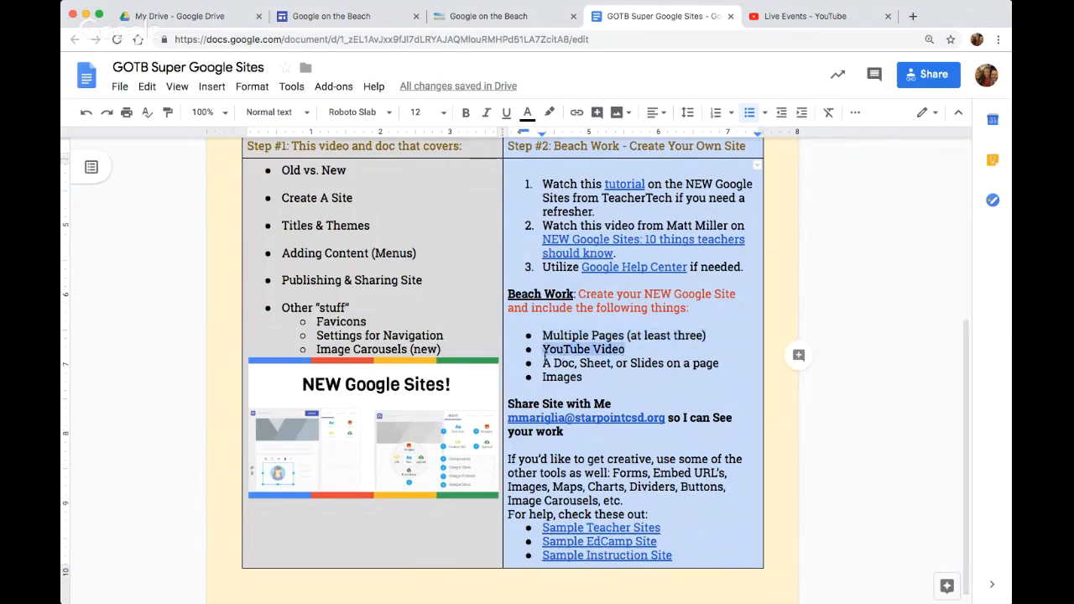
pyautogui.moveTo(724, 362); pyautogui.dragTo(542, 367)
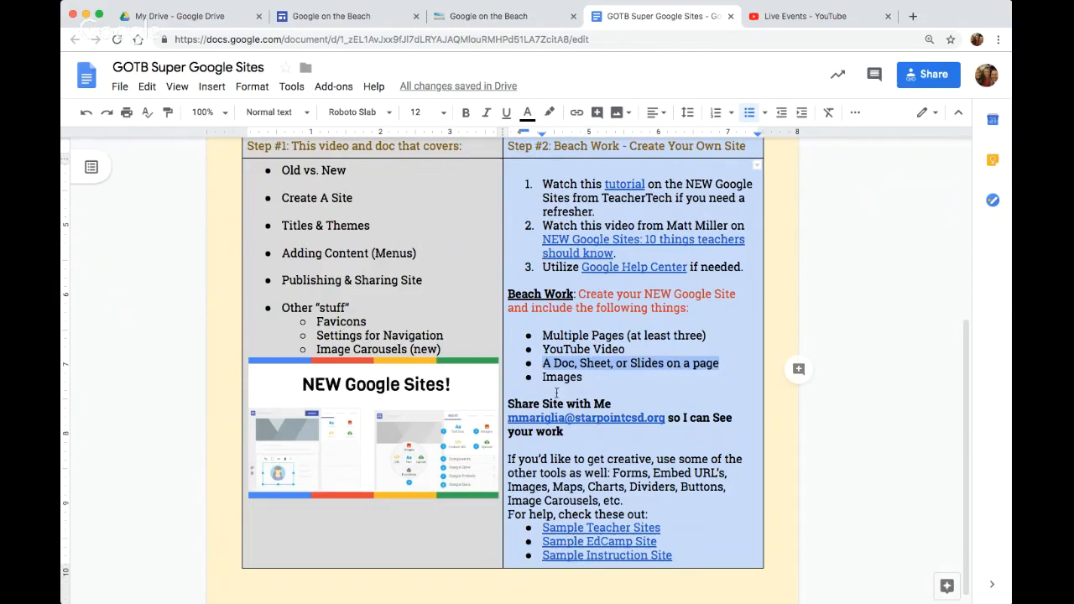
# Open the Sample Teacher Sites link, skim its elementary through high school examples and close the page
pyautogui.click(654, 528)
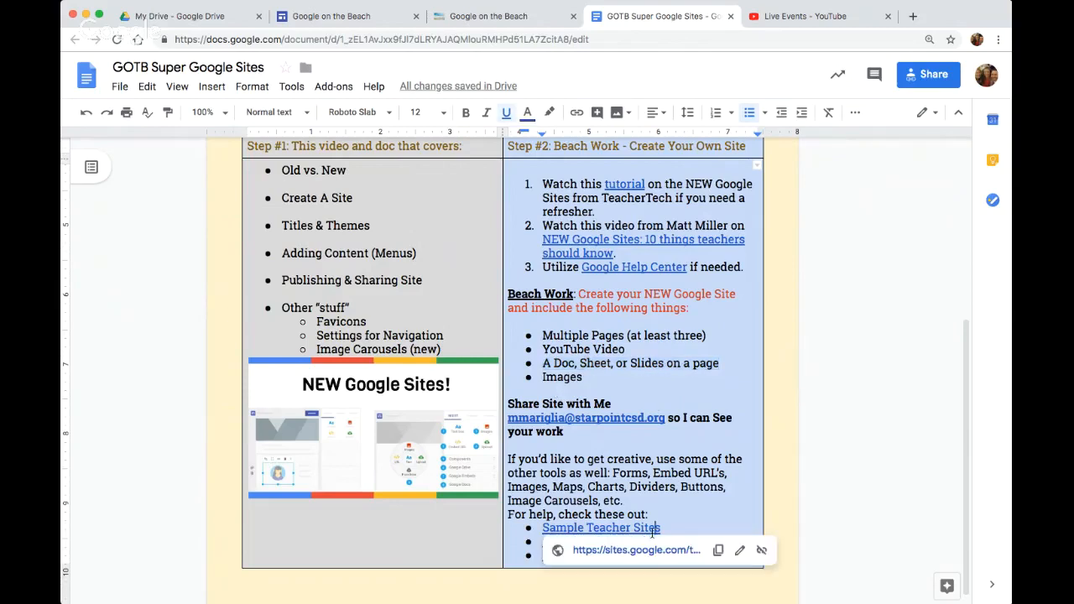
pyautogui.click(643, 551)
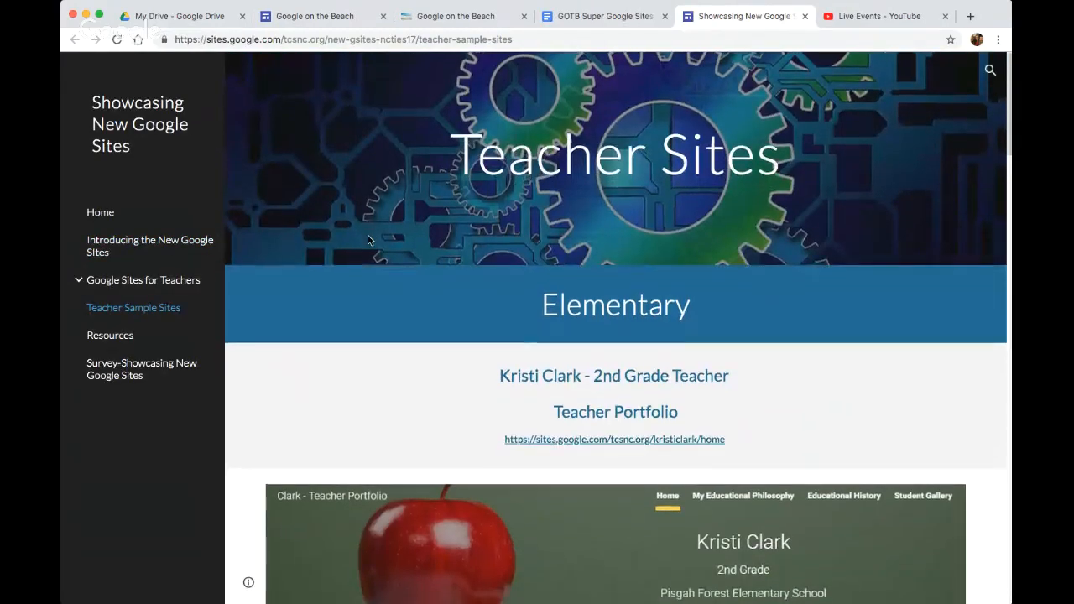
pyautogui.scroll(-4, 368, 241)
pyautogui.scroll(-10, 368, 241)
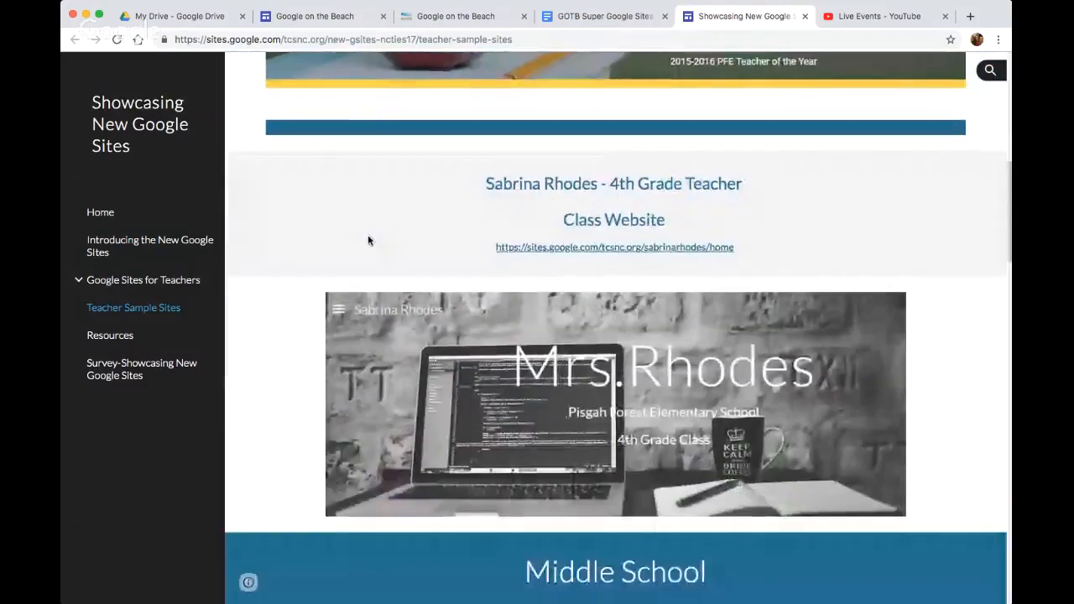
pyautogui.click(804, 16)
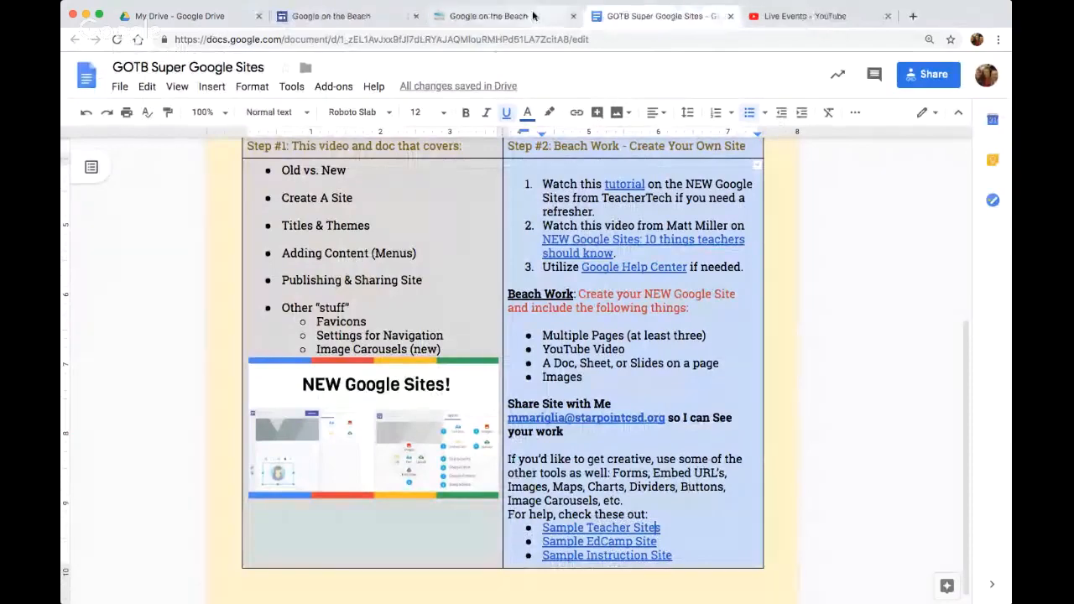
# Revisit the published Google on the Beach site and its editor, and return to the GOTB Super Google Sites document
pyautogui.click(516, 18)
pyautogui.click(358, 25)
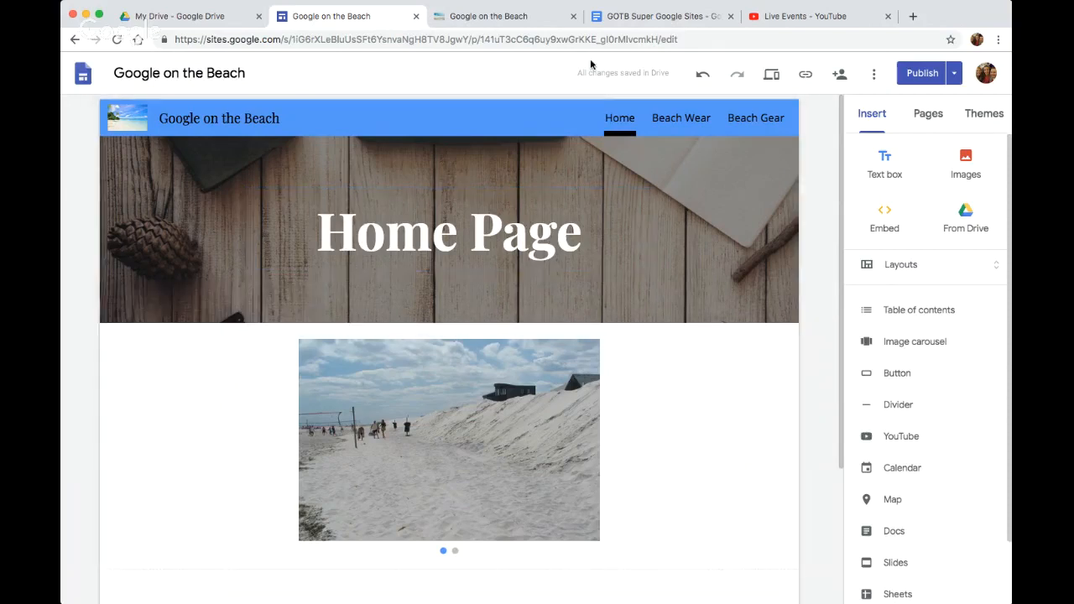
pyautogui.click(680, 14)
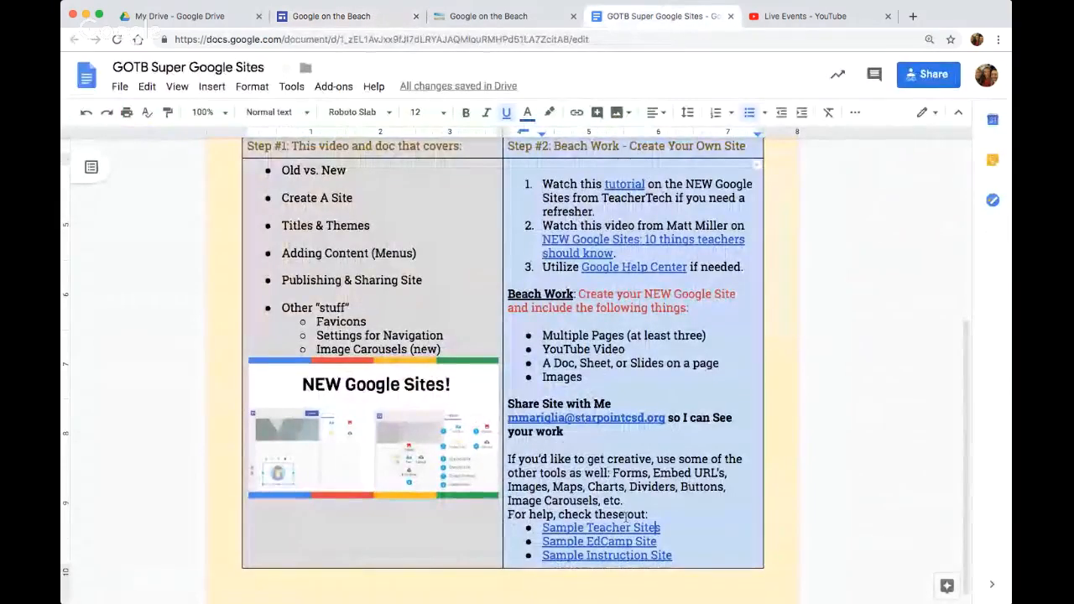
# Open the Sample EdCamp Site link, look through the EdcampWNY 2018 home page down to the maps and close it
pyautogui.click(622, 554)
pyautogui.click(625, 564)
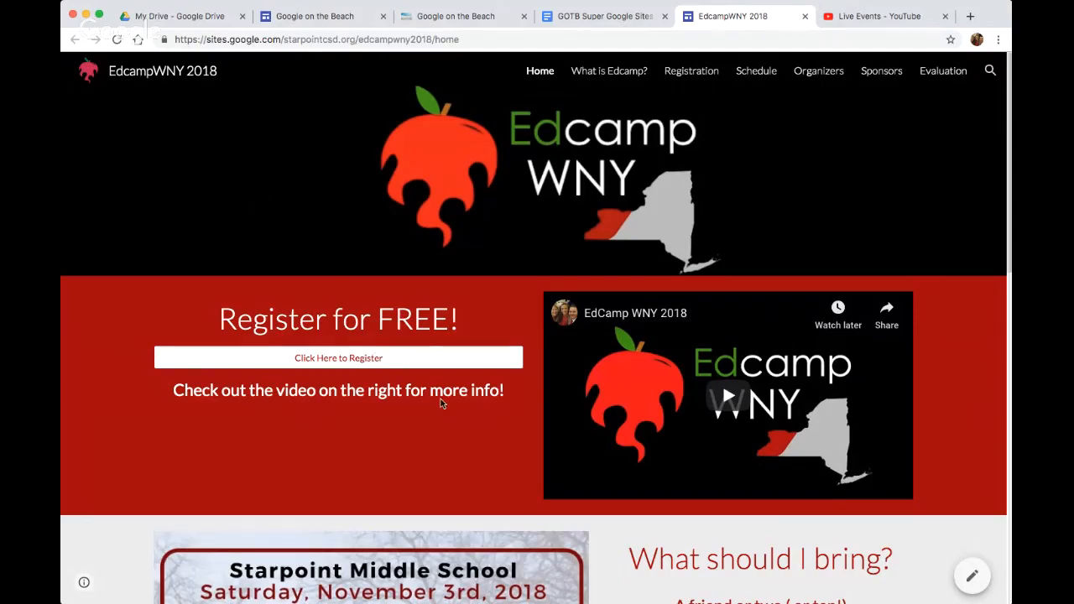
pyautogui.scroll(-2, 471, 428)
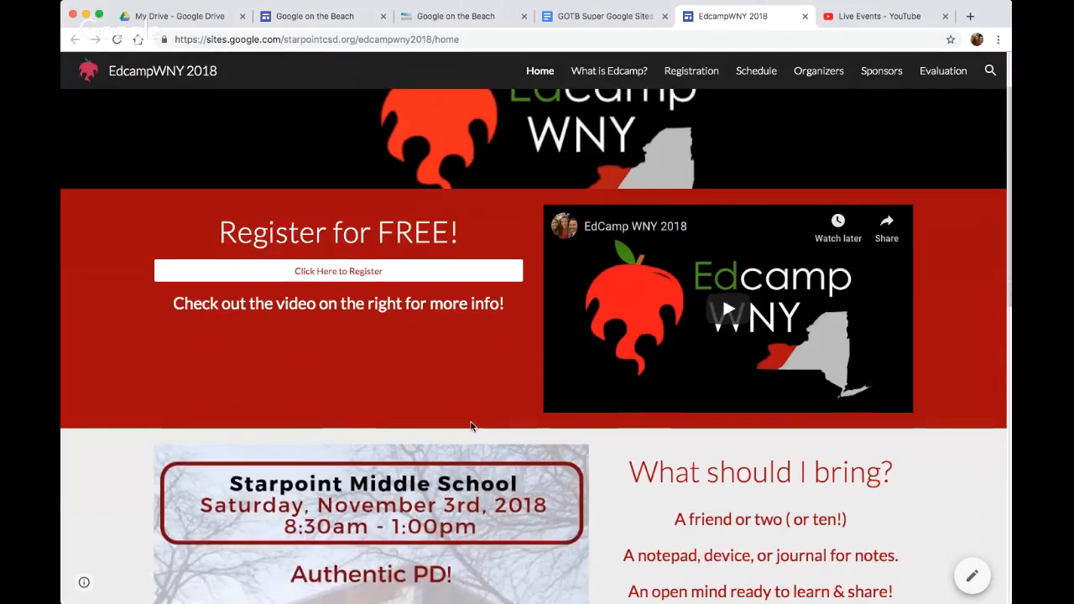
pyautogui.scroll(2, 463, 348)
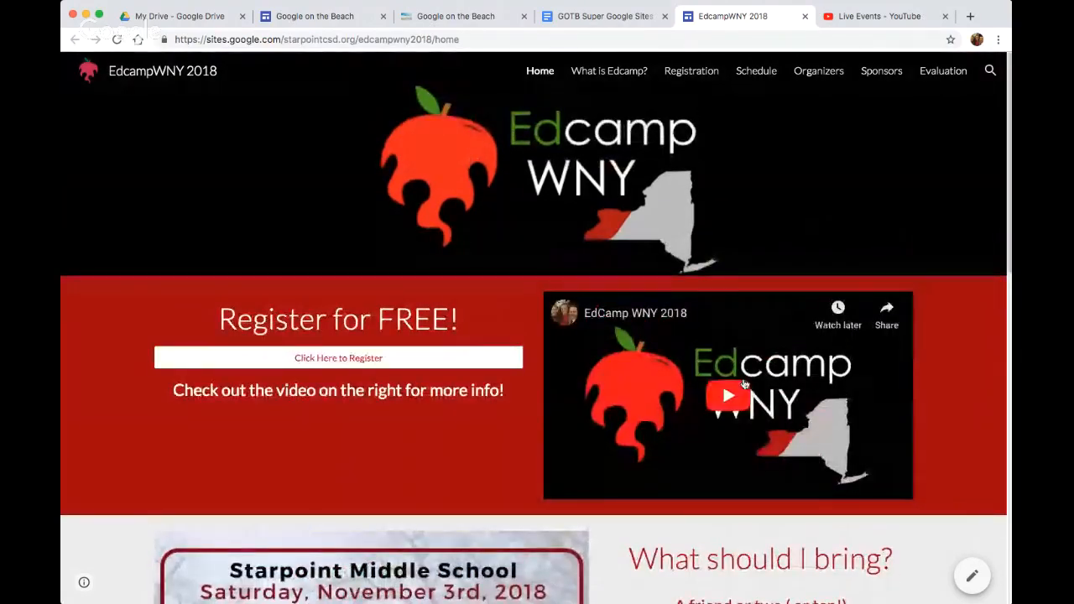
pyautogui.scroll(-5, 479, 369)
pyautogui.scroll(-3, 433, 294)
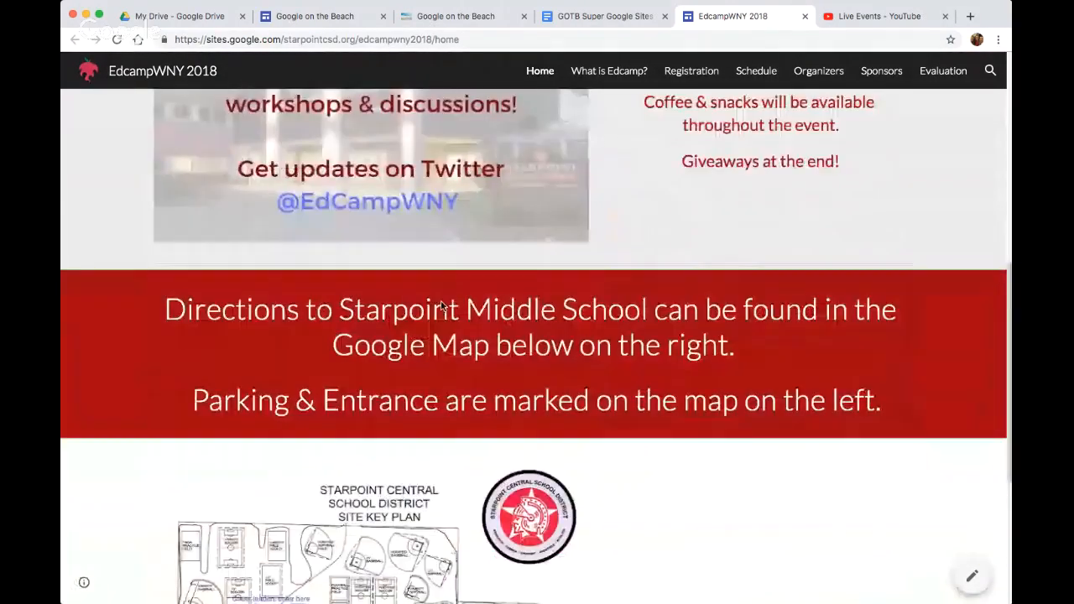
pyautogui.scroll(-2, 440, 302)
pyautogui.scroll(10, 444, 305)
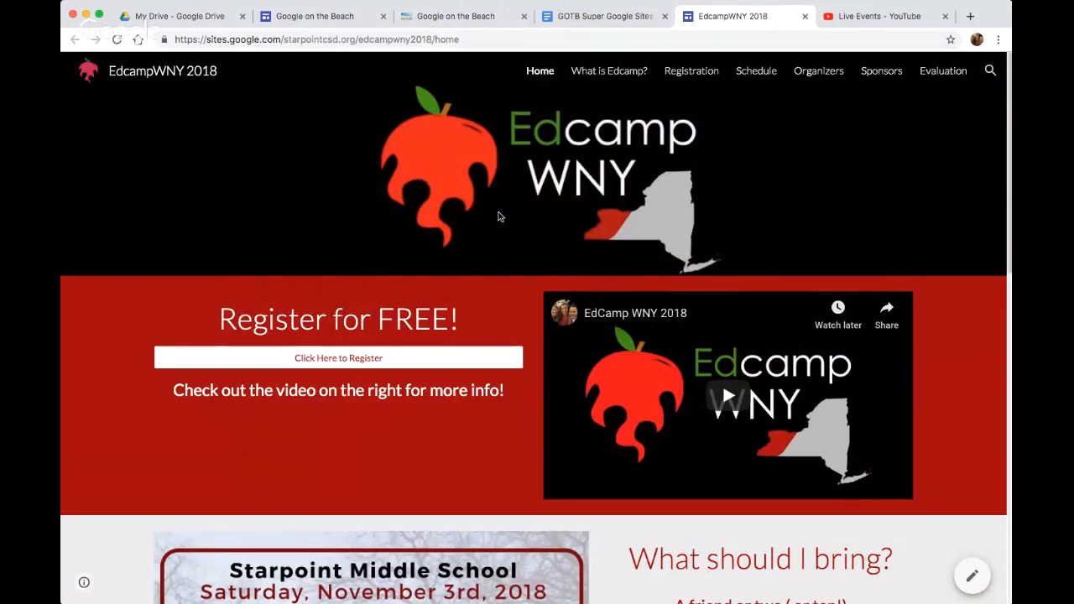
pyautogui.click(804, 17)
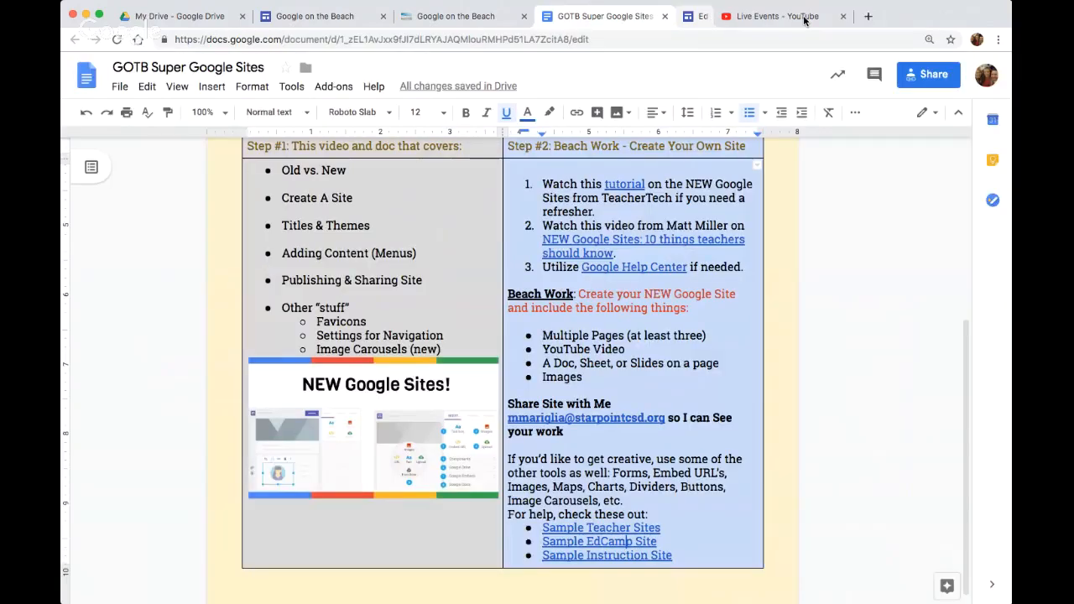
# Open the Sample Instruction Site link, review the Spartan Instruction navigation submenus and Welcome page, and close it
pyautogui.click(626, 557)
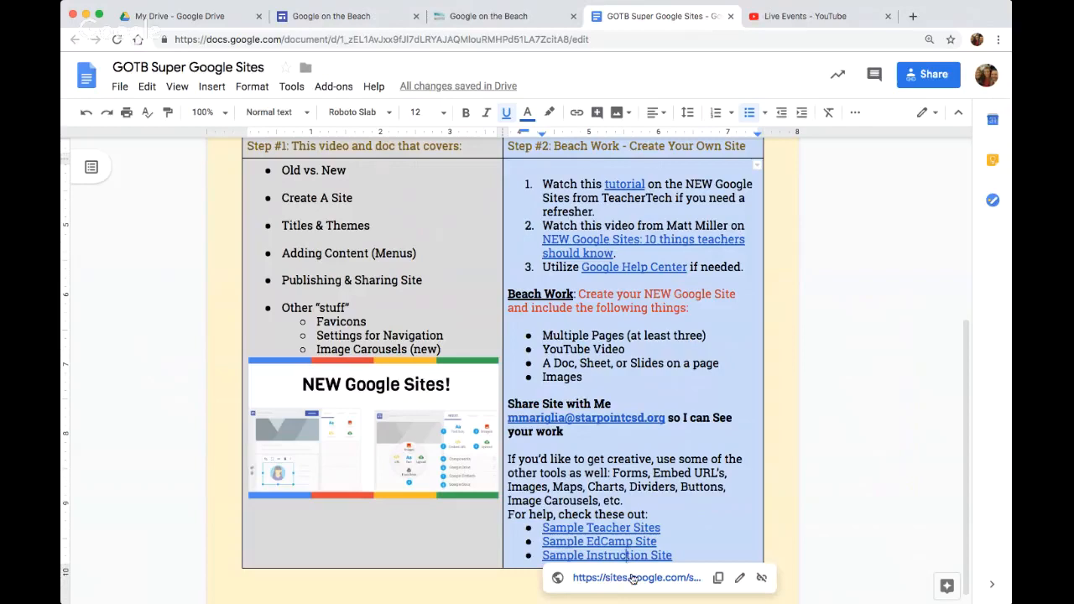
pyautogui.click(635, 578)
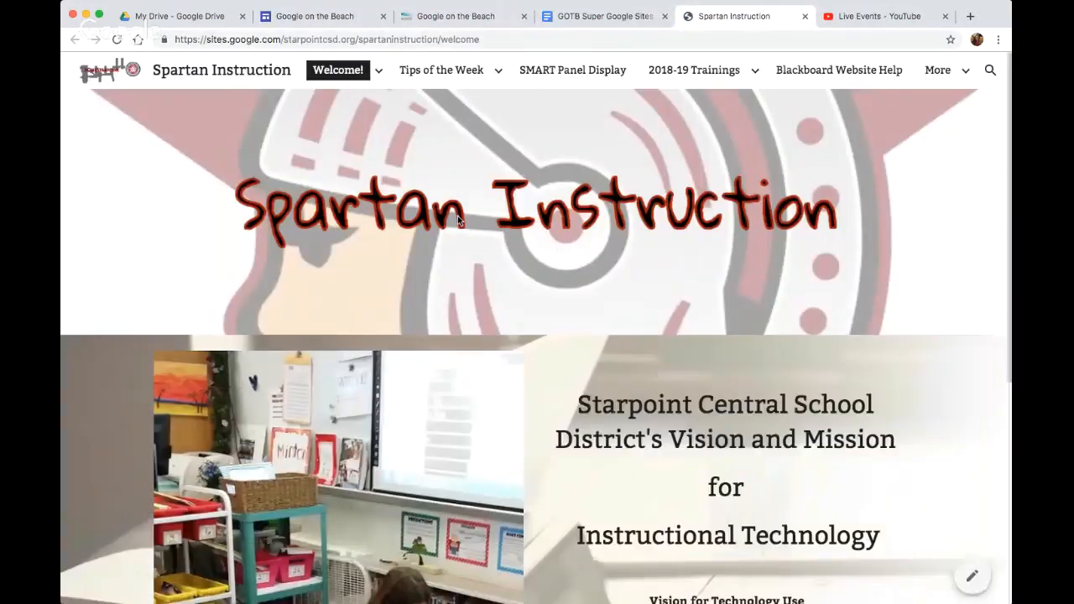
pyautogui.moveTo(480, 76)
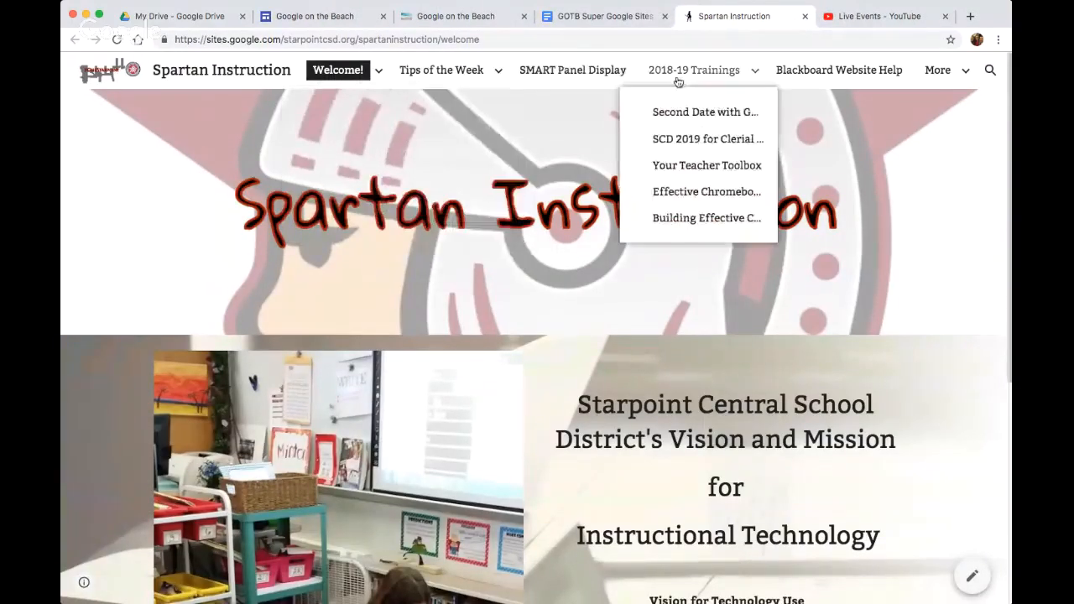
pyautogui.scroll(-3, 527, 415)
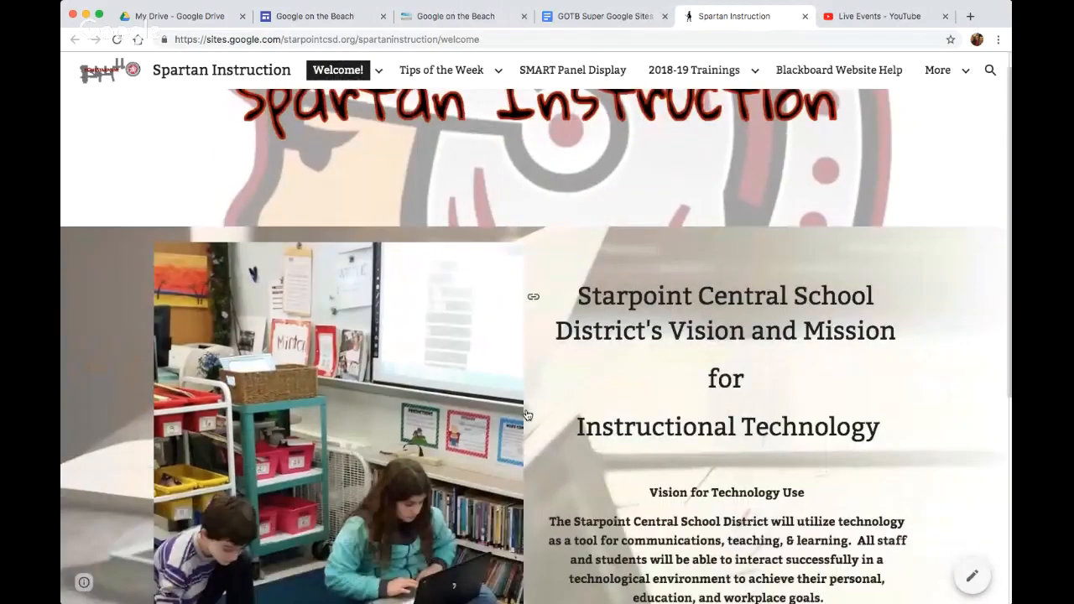
pyautogui.scroll(-3, 526, 411)
pyautogui.scroll(5, 526, 408)
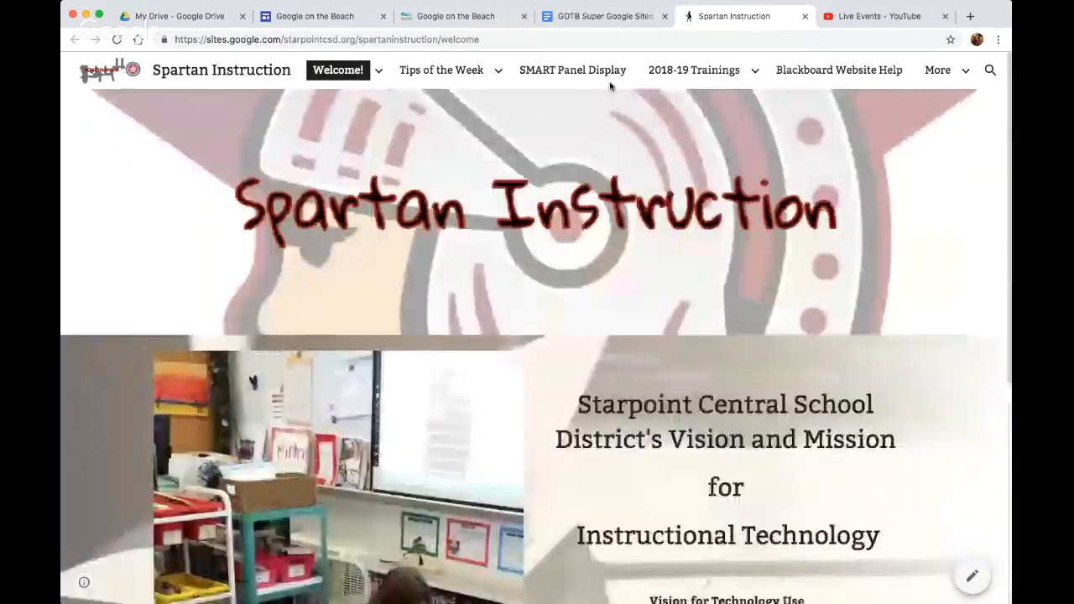
pyautogui.click(805, 15)
# Highlight the trainer's e-mail address in the header of the GOTB Super Google Sites document
pyautogui.scroll(3, 847, 370)
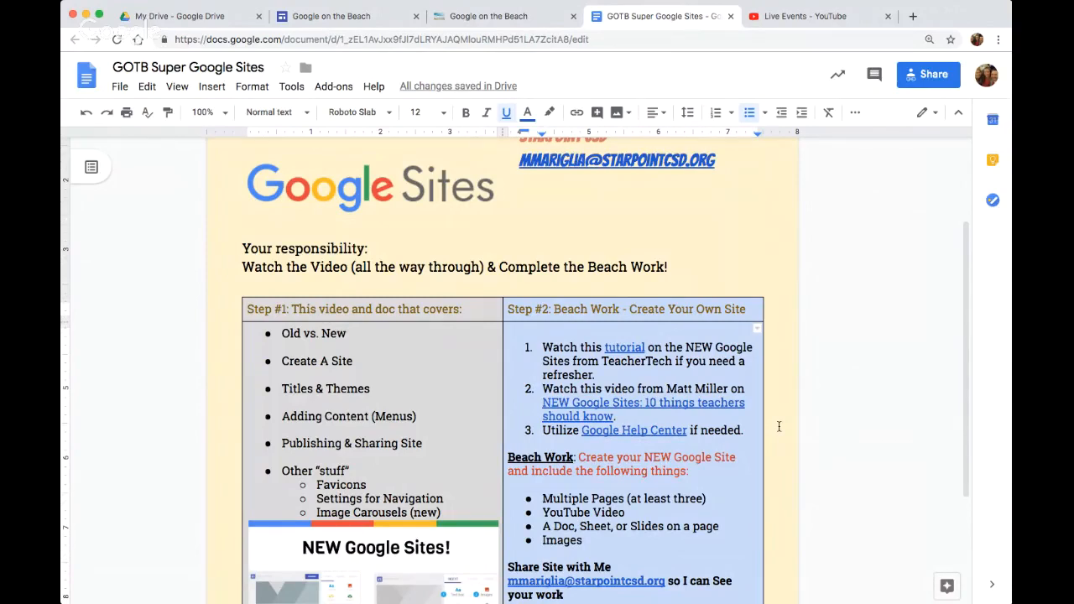
pyautogui.scroll(1, 779, 426)
pyautogui.scroll(5, 779, 426)
pyautogui.moveTo(727, 231); pyautogui.dragTo(520, 233)
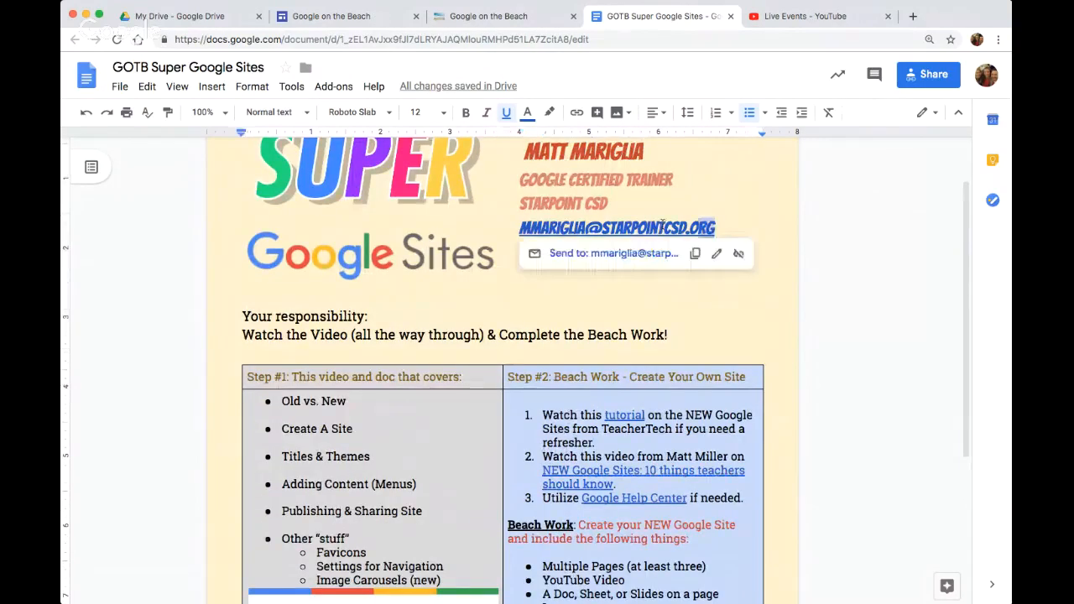